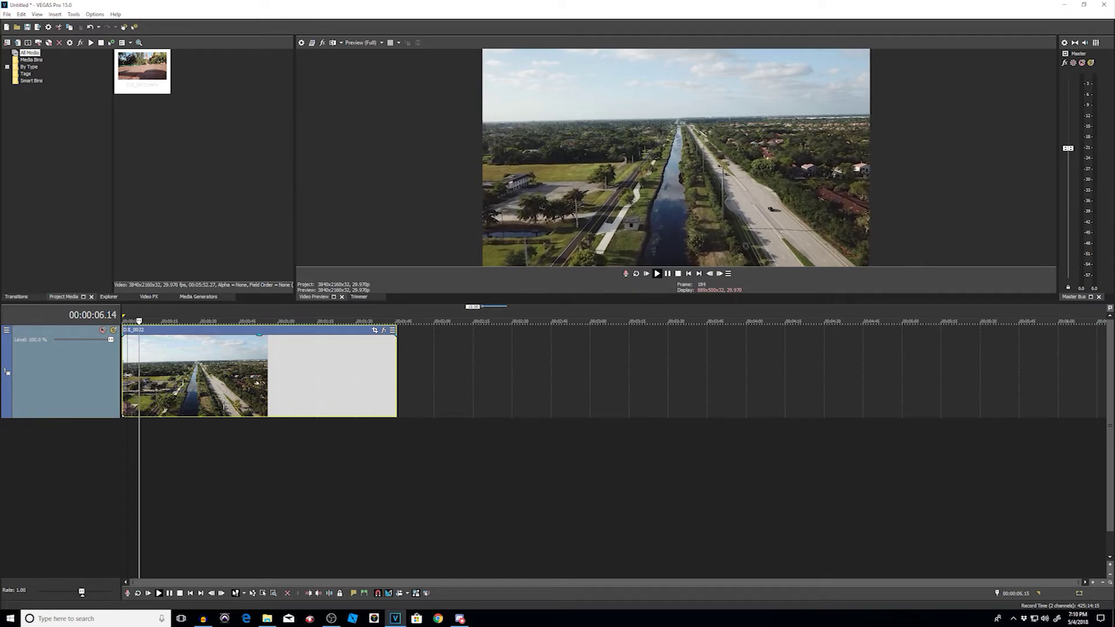
Step: Insert a new video track above the DJI_0022 drone clip
{"action": "key", "text": "space"}
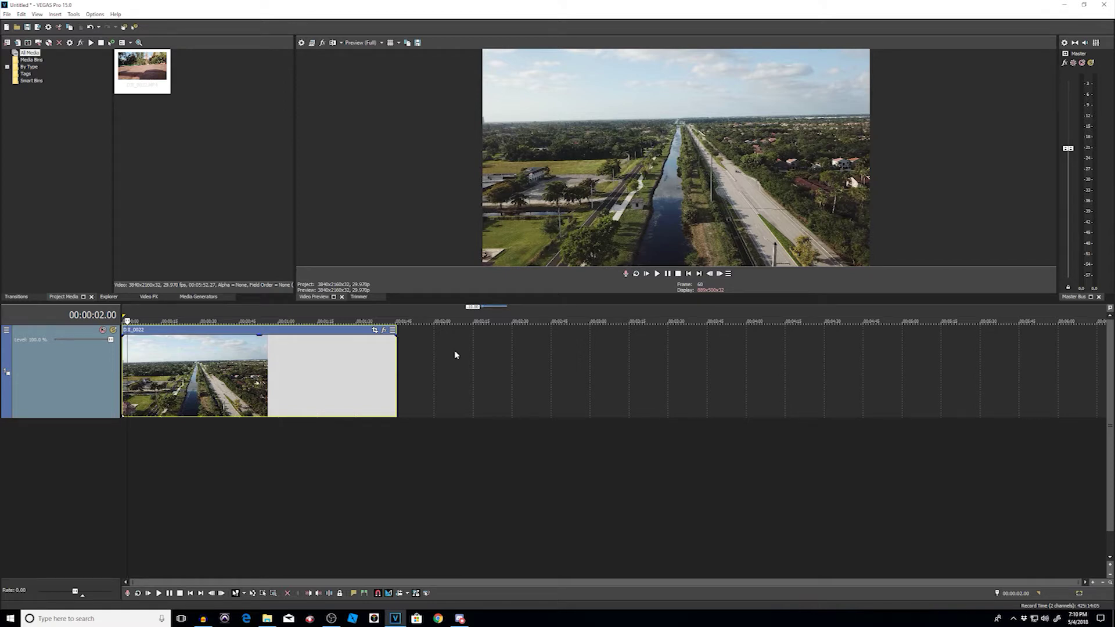
{"action": "key", "text": "ctrl+shift+q"}
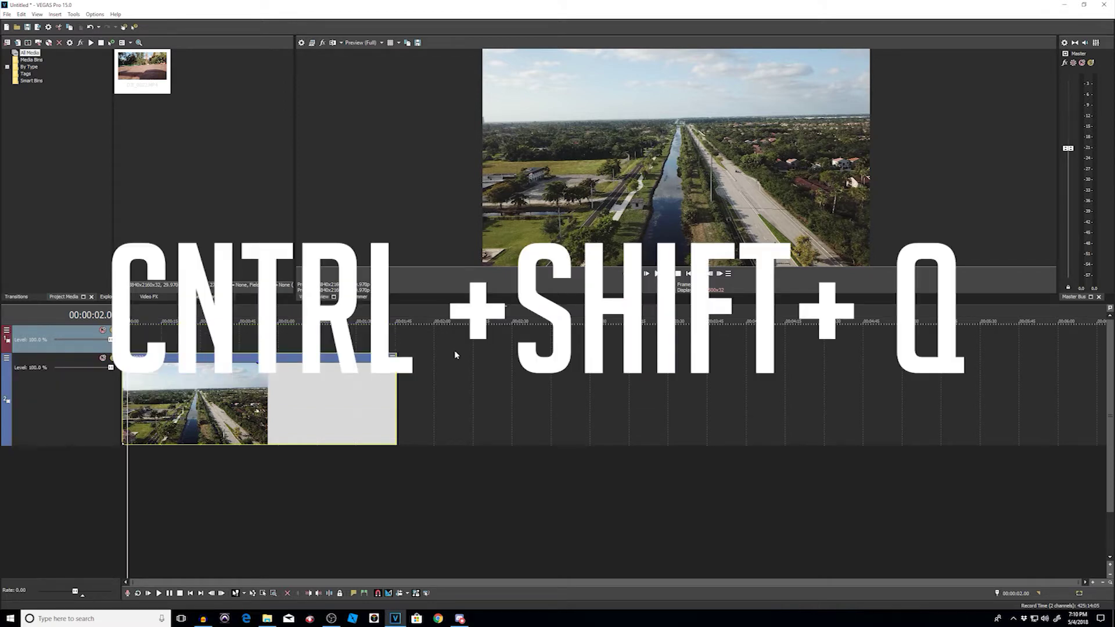
{"action": "left_click", "coordinate": [168, 337]}
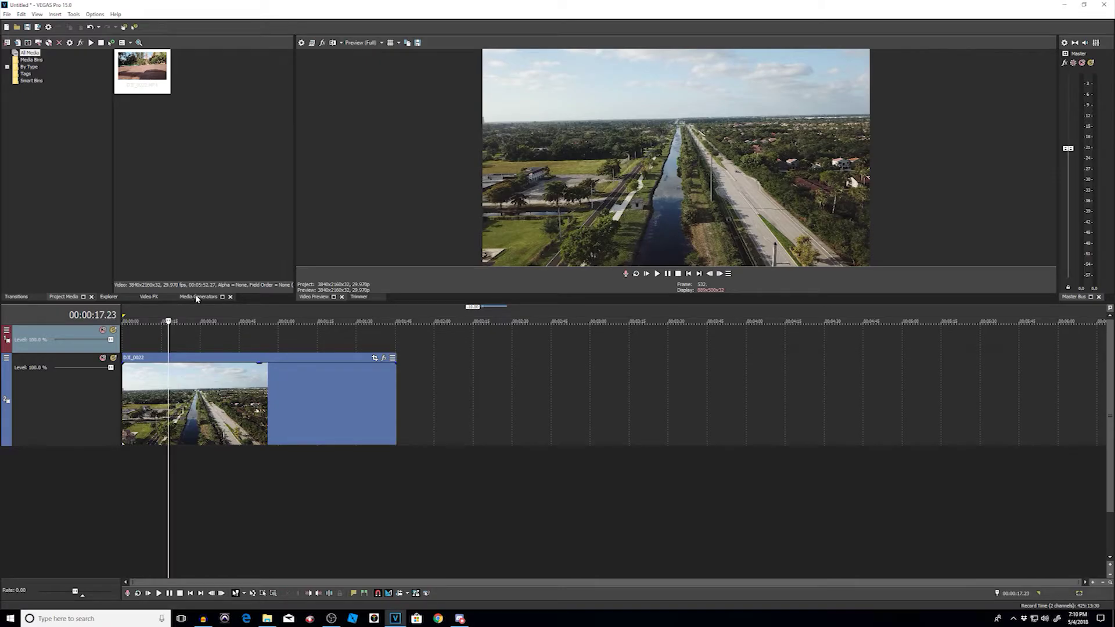
Step: Add a (Legacy) Text event with the Default Text preset to the new track, starting about 4 seconds in
{"action": "left_click", "coordinate": [196, 295]}
{"action": "left_click", "coordinate": [74, 237]}
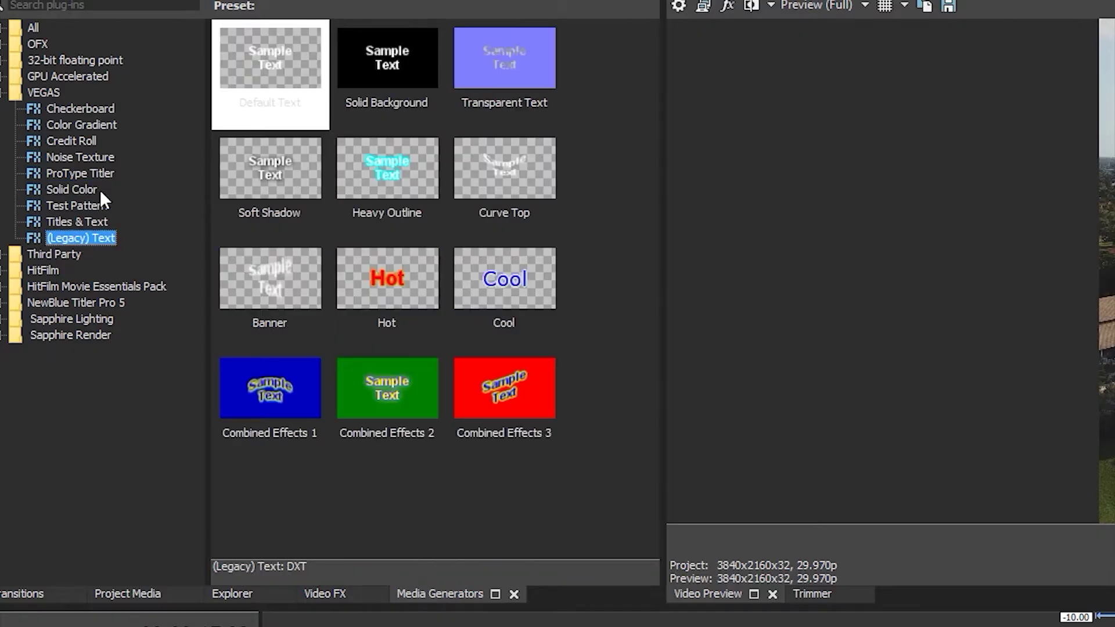
{"action": "left_click_drag", "start_coordinate": [260, 84], "coordinate": [129, 342]}
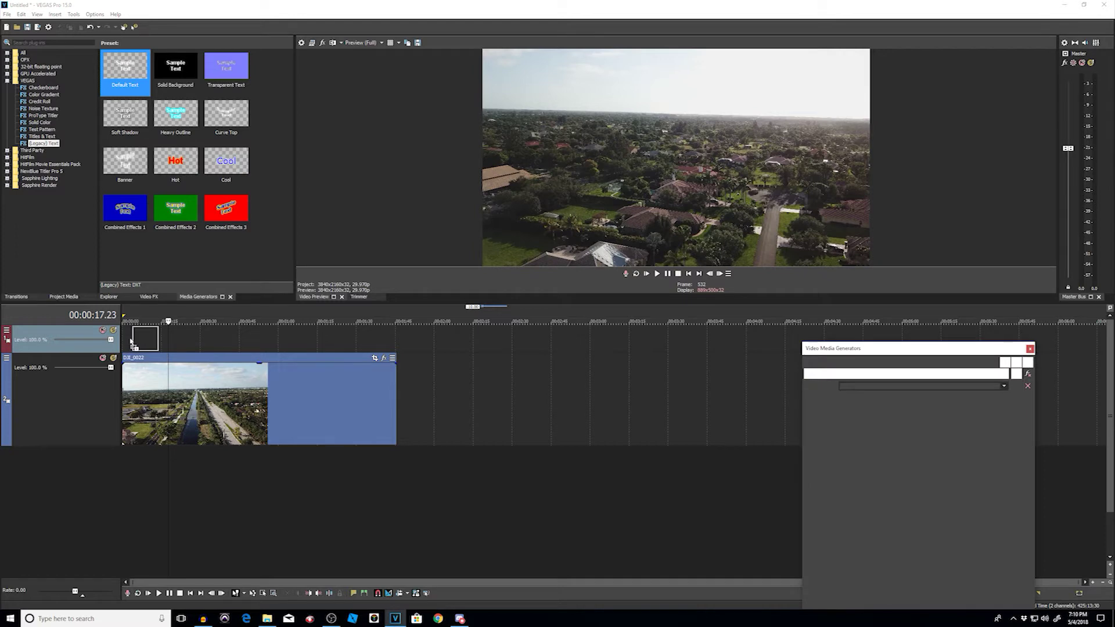
{"action": "left_click", "coordinate": [131, 340]}
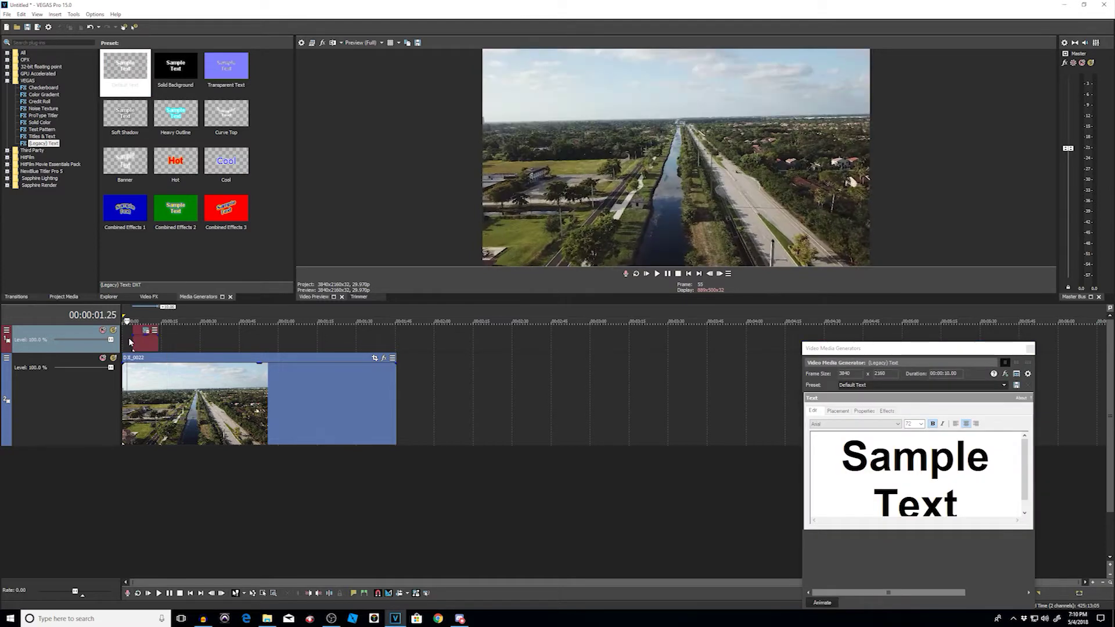
Step: Replace the sample text of the title with "Sunny South Florida"
{"action": "scroll", "coordinate": [296, 396], "scroll_direction": "up", "scroll_amount": 3}
{"action": "key", "text": "space"}
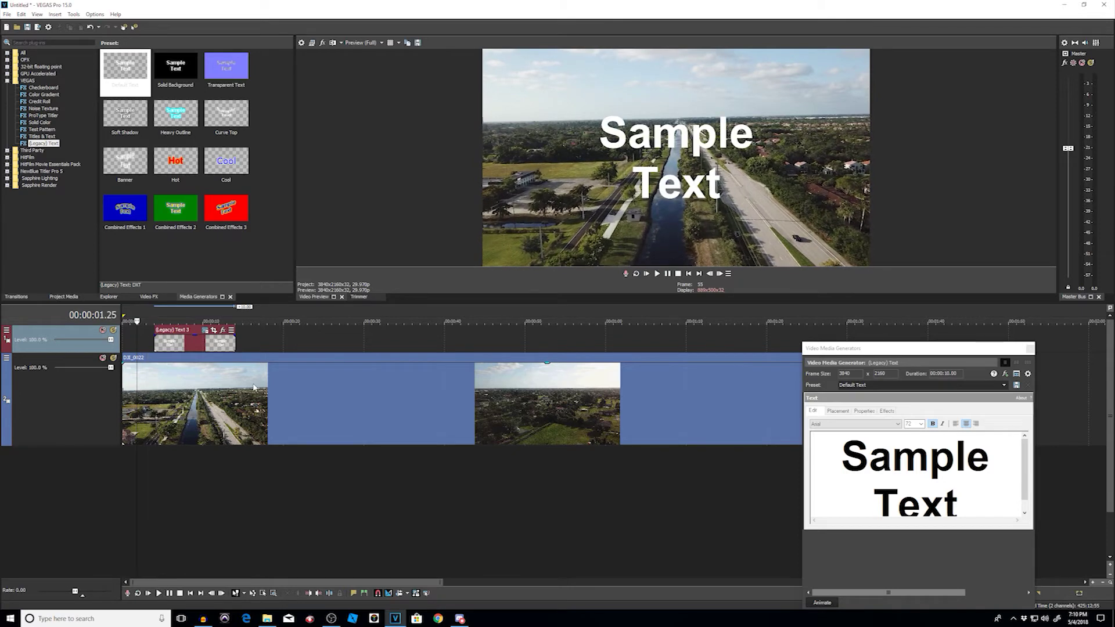
{"action": "key", "text": "space"}
{"action": "left_click", "coordinate": [840, 457]}
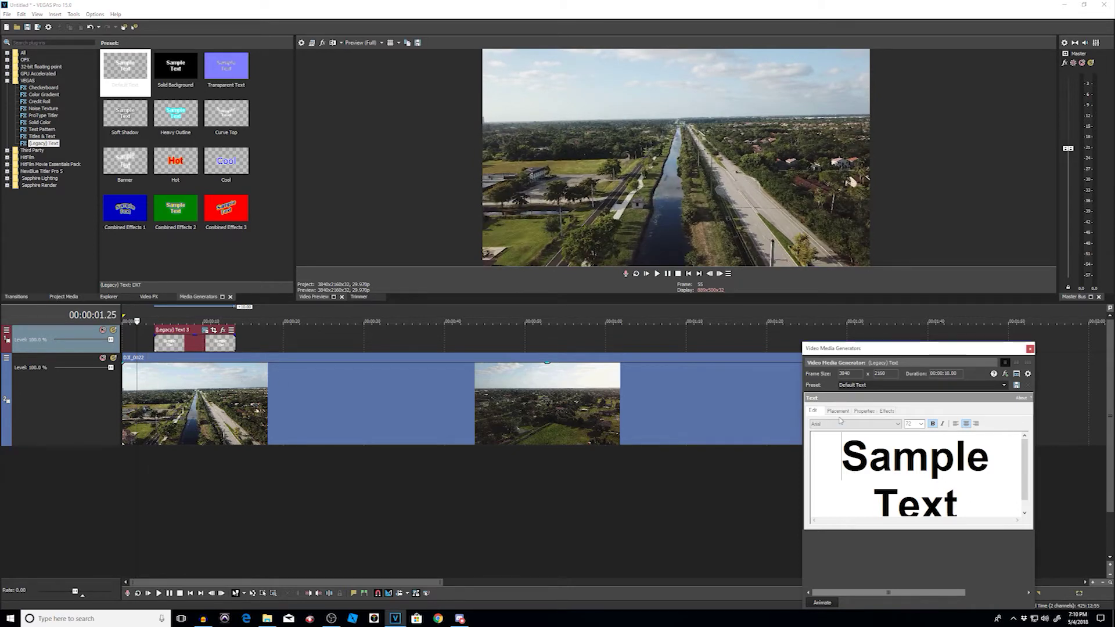
{"action": "left_click_drag", "start_coordinate": [959, 510], "coordinate": [853, 399]}
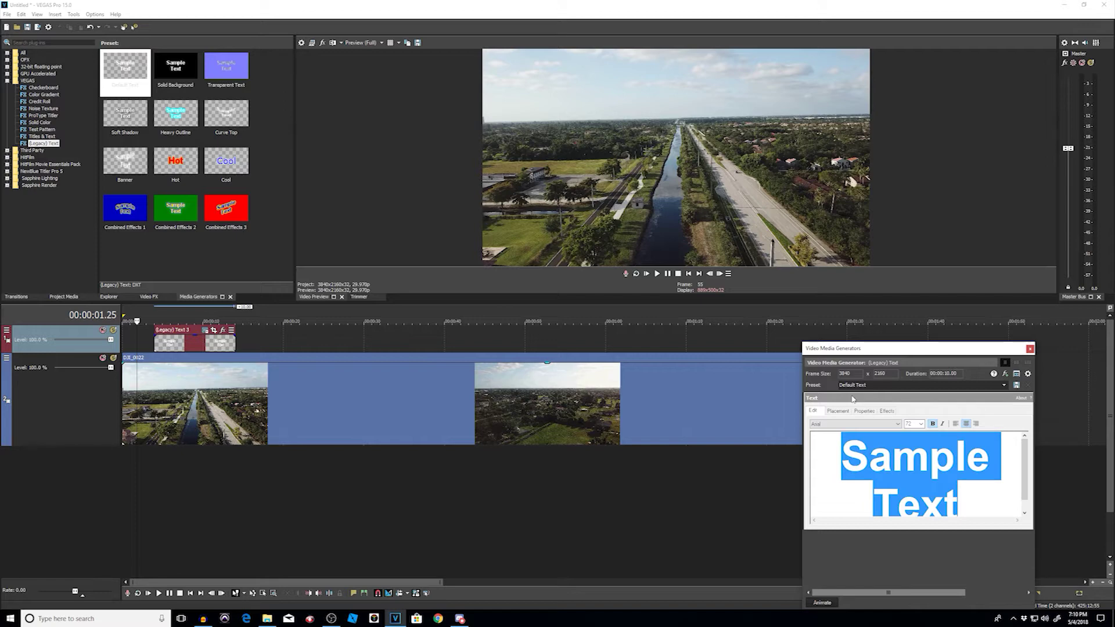
{"action": "type", "text": "sunn"}
{"action": "key", "text": "BackSpace"}
{"action": "key", "text": "BackSpace"}
{"action": "key", "text": "BackSpace"}
{"action": "key", "text": "BackSpace"}
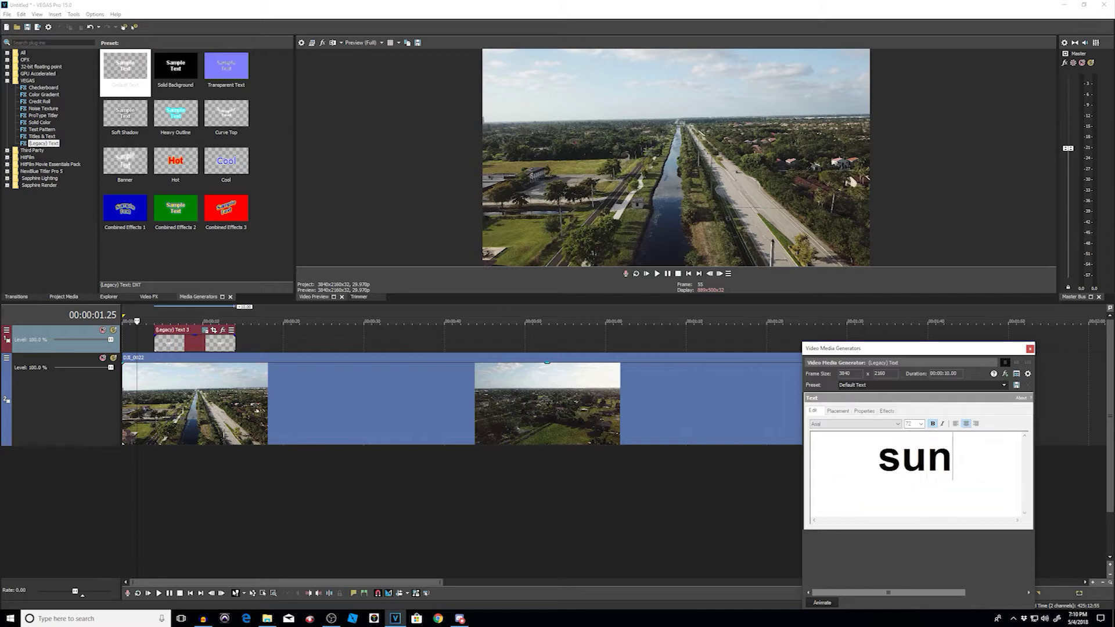
{"action": "type", "text": "sUN"}
{"action": "key", "text": "BackSpace"}
{"action": "key", "text": "BackSpace"}
{"action": "key", "text": "BackSpace"}
{"action": "type", "text": "Sunny South Fl"}
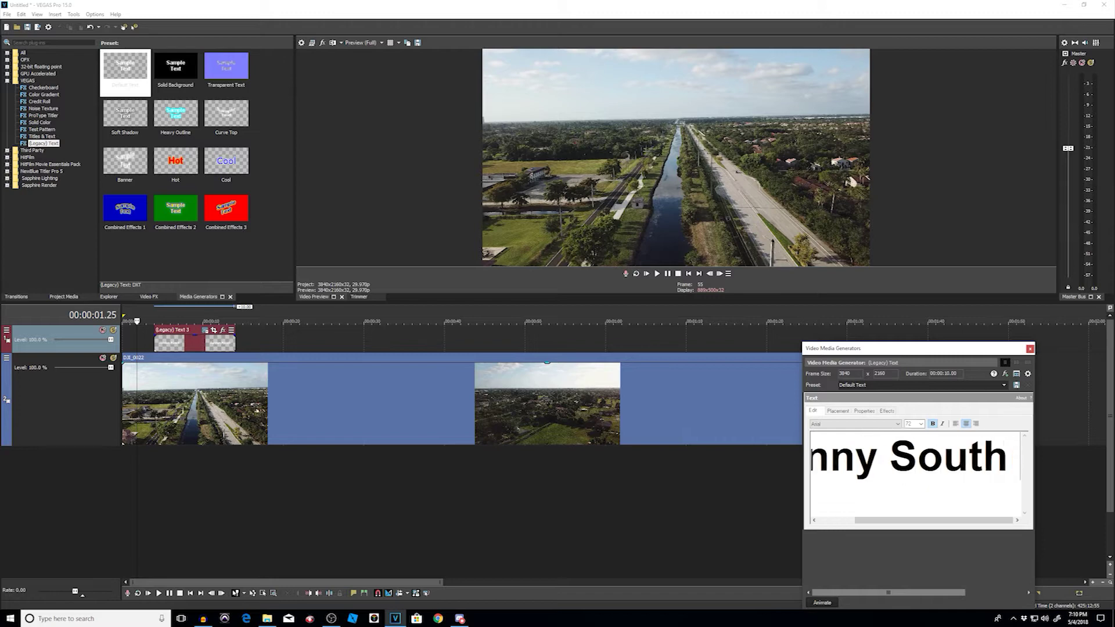
{"action": "type", "text": "orida"}
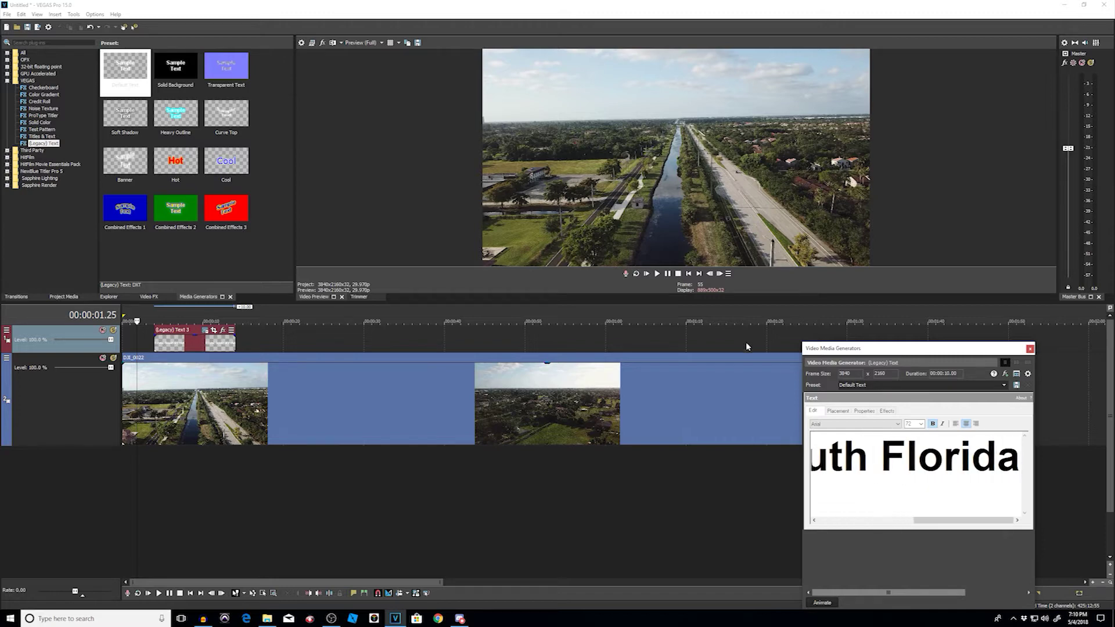
Step: Set the title's font to Champagne & Limousines and close the text generator settings
{"action": "left_click", "coordinate": [175, 342]}
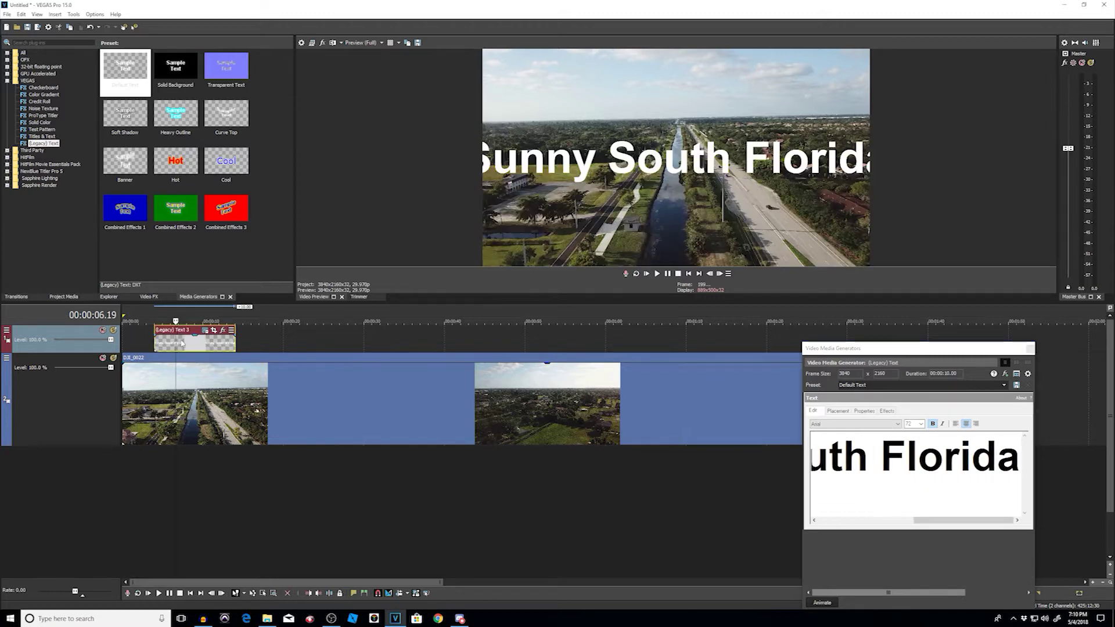
{"action": "left_click", "coordinate": [843, 423]}
{"action": "type", "text": "ch"}
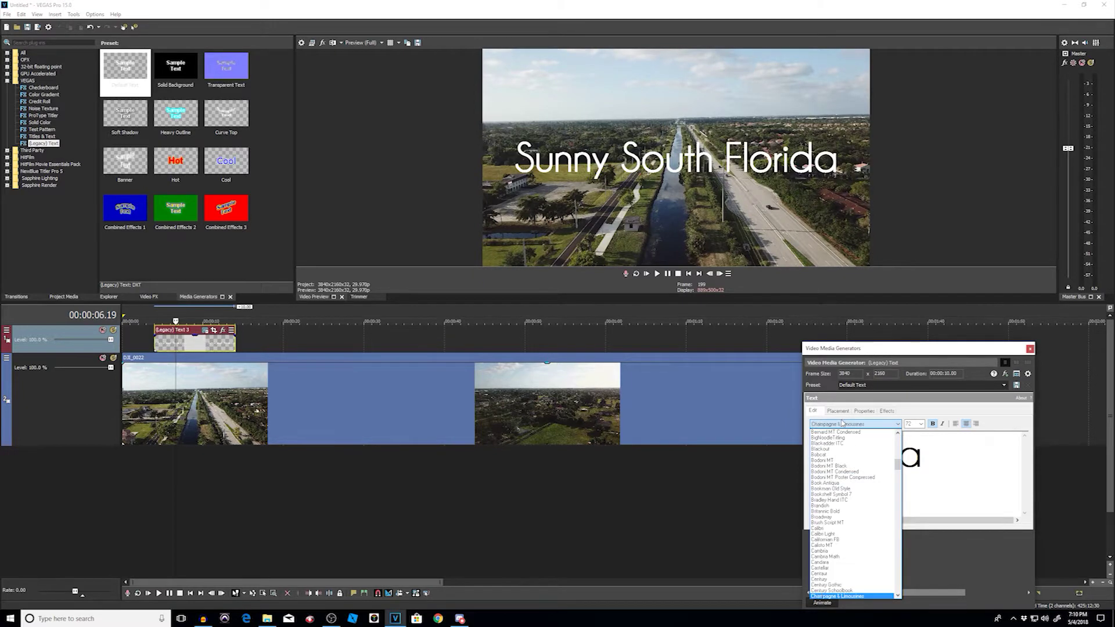
{"action": "key", "text": "Return"}
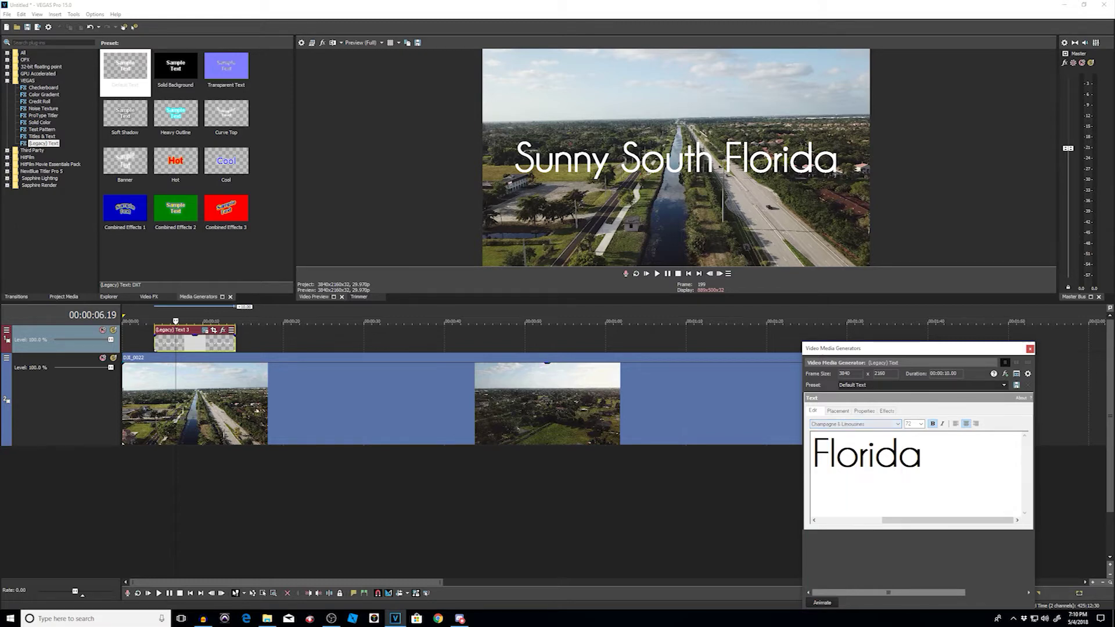
{"action": "left_click", "coordinate": [1029, 348]}
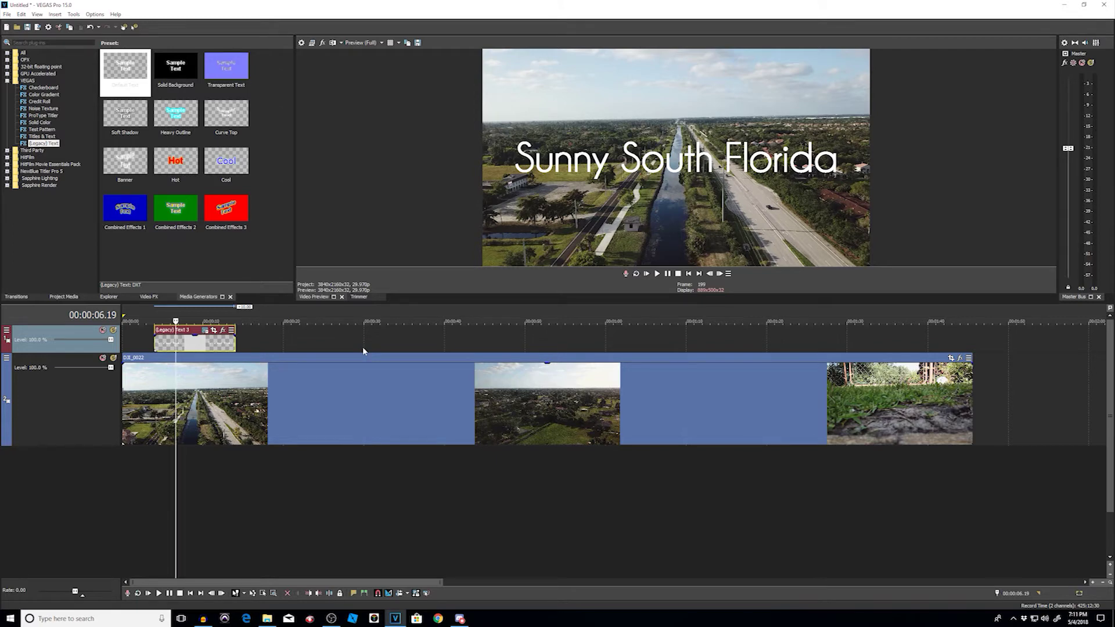
{"action": "left_click", "coordinate": [284, 343]}
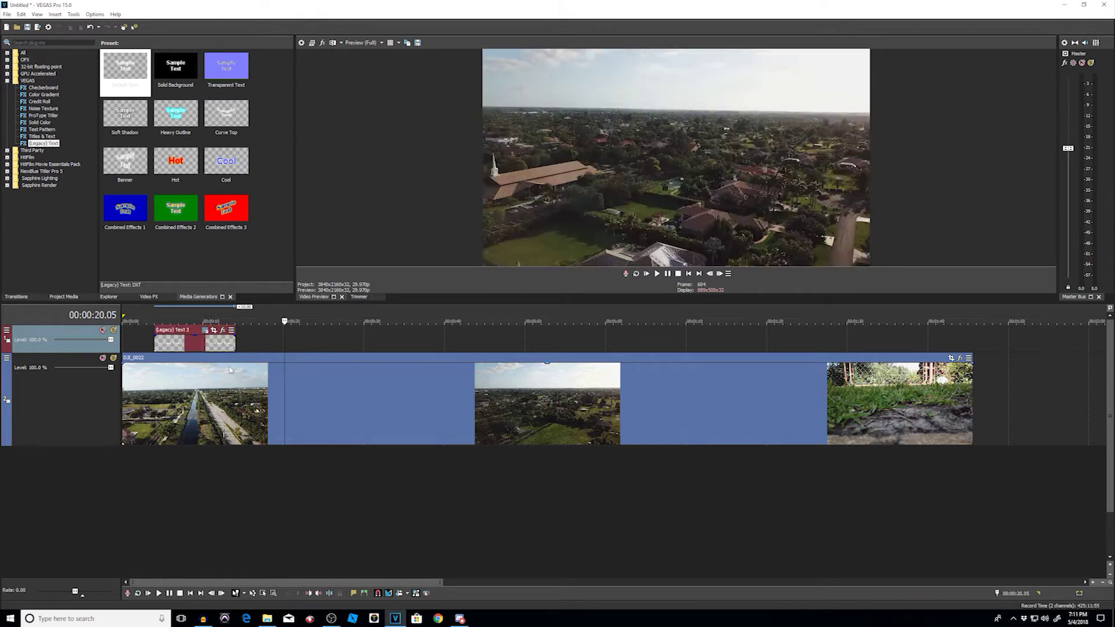
{"action": "left_click", "coordinate": [253, 338]}
{"action": "left_click", "coordinate": [184, 395]}
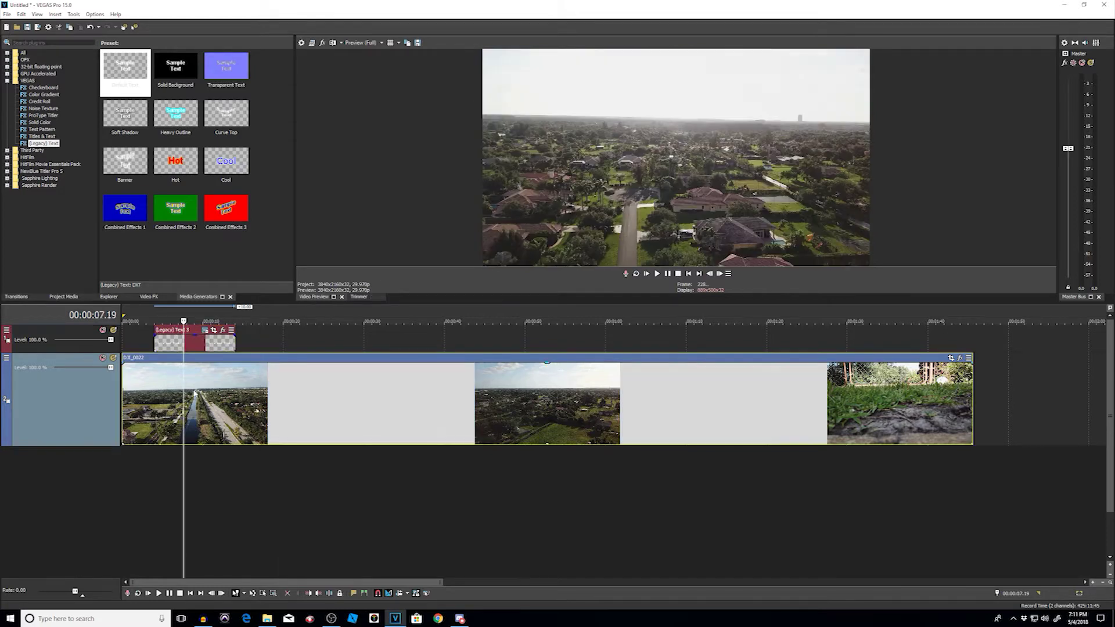
{"action": "left_click", "coordinate": [292, 339]}
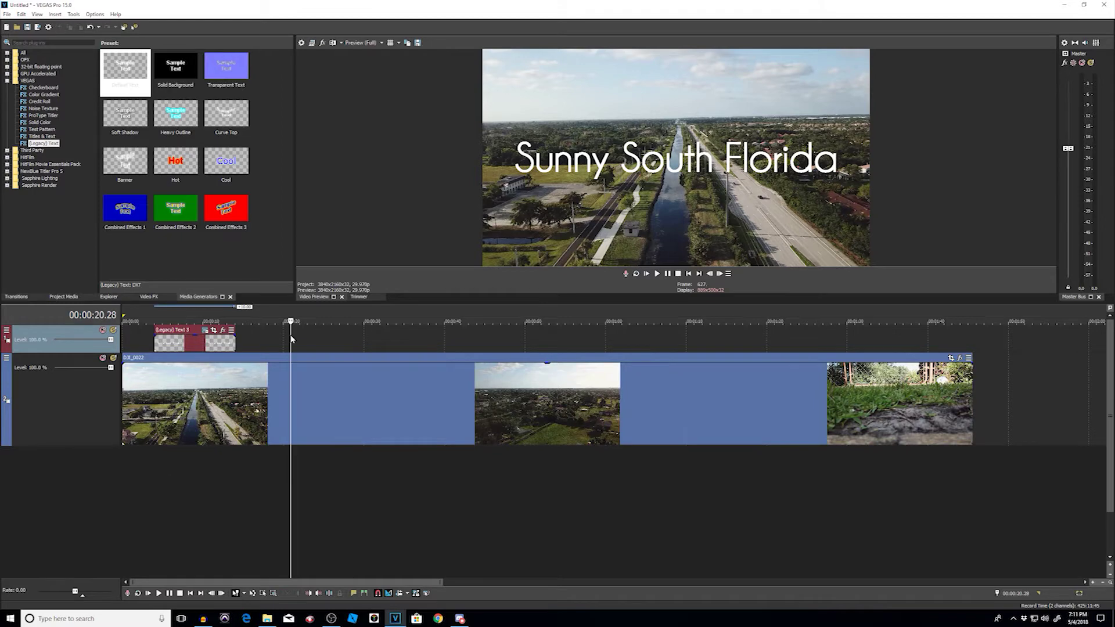
Step: Insert another video track on top and place a copy of the DJI_0022 clip on it, aligned with the original
{"action": "key", "text": "ctrl+shift+q"}
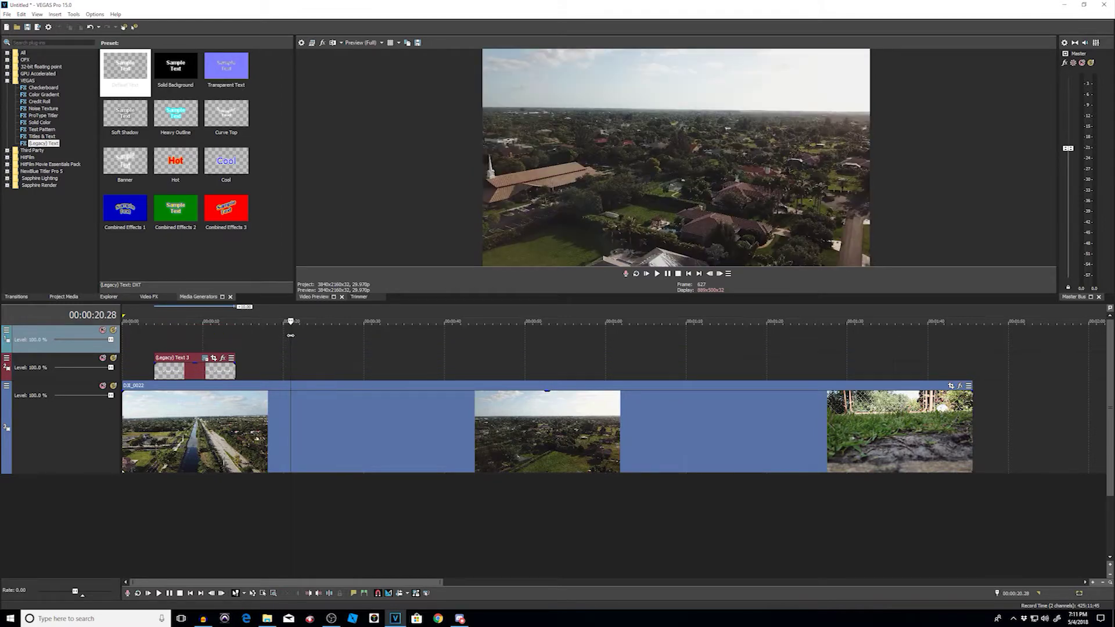
{"action": "left_click", "coordinate": [196, 334]}
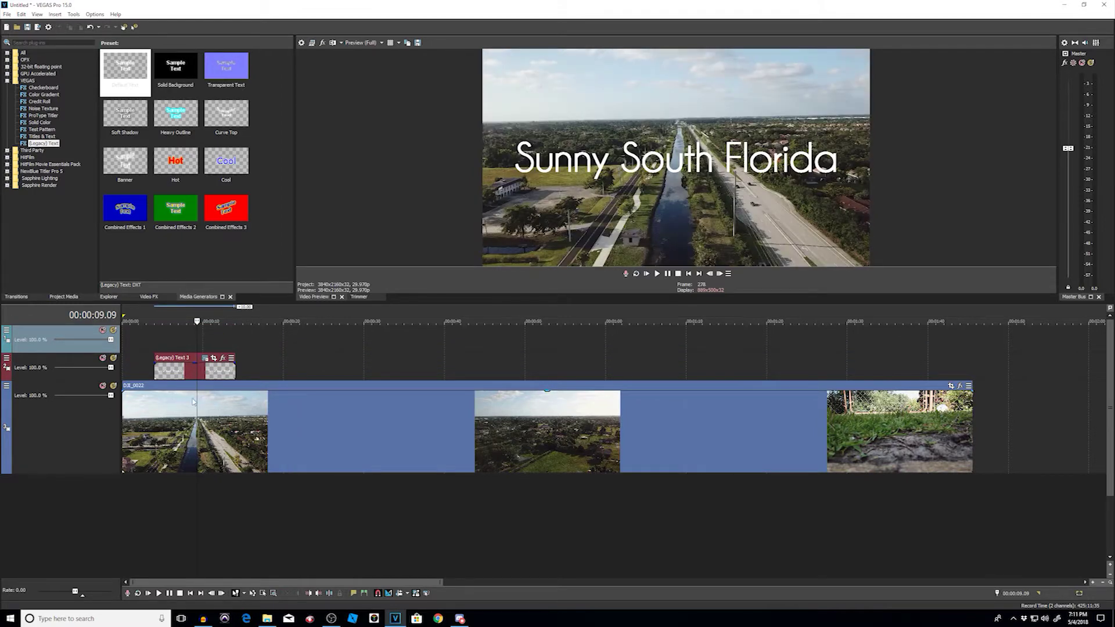
{"action": "left_click", "coordinate": [193, 401]}
{"action": "left_click_drag", "start_coordinate": [194, 401], "coordinate": [210, 341]}
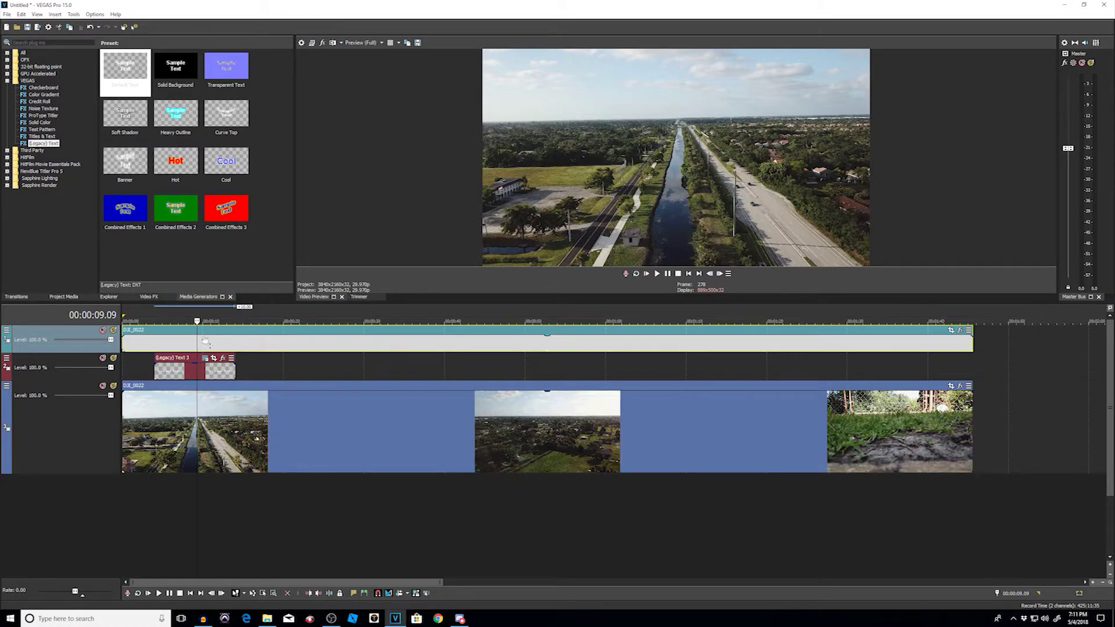
Step: Split the top copy of the clip at the title's start, 00:00:04.01, and at its end, 00:00:14.01
{"action": "left_click", "coordinate": [182, 336]}
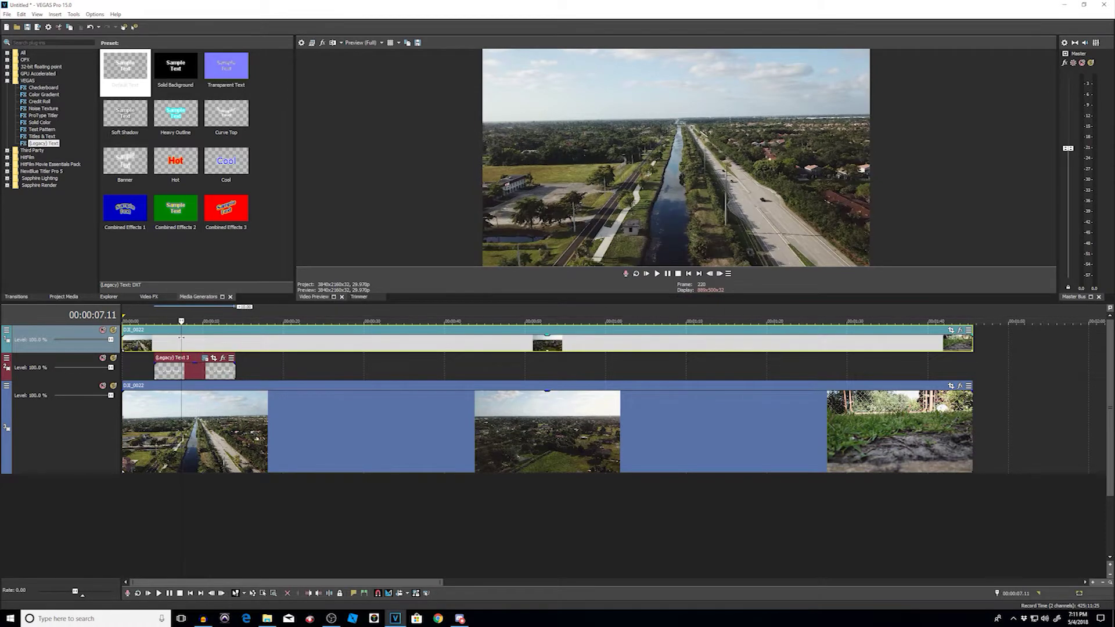
{"action": "left_click", "coordinate": [158, 343]}
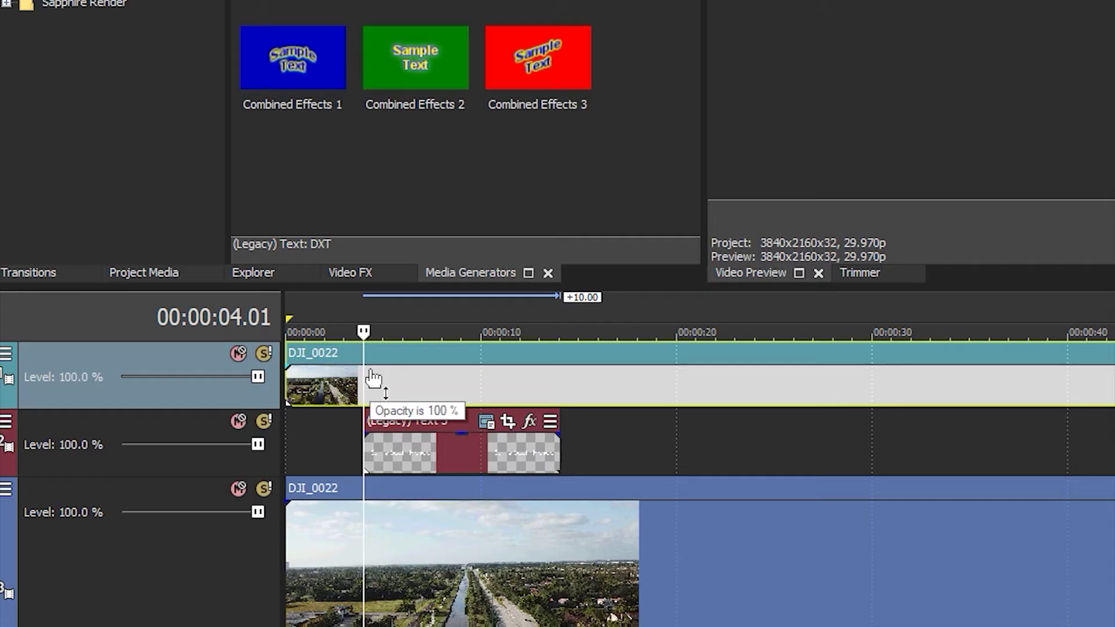
{"action": "key", "text": "s"}
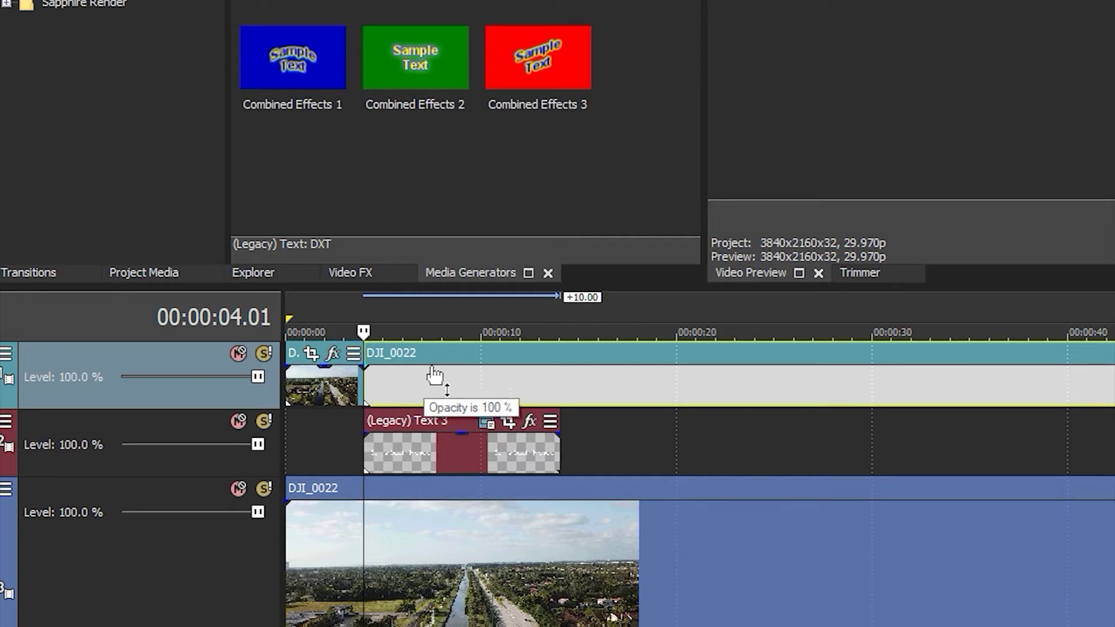
{"action": "left_click", "coordinate": [558, 381]}
{"action": "key", "text": "s"}
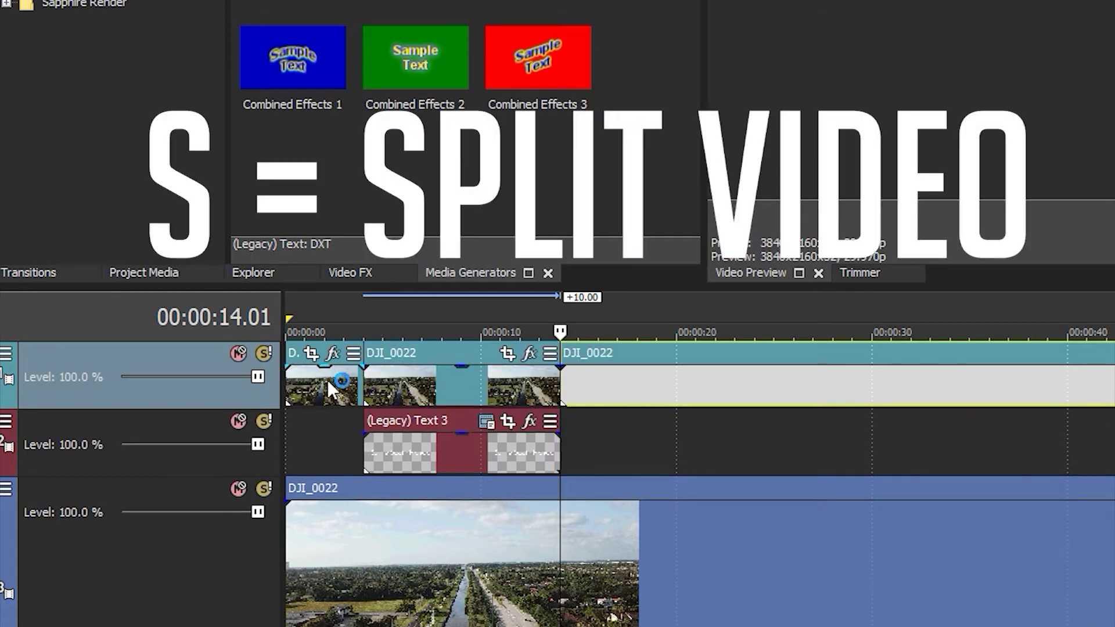
Step: Delete the pieces of the top clip before and after the title, keeping only the section above it
{"action": "left_click", "coordinate": [328, 381]}
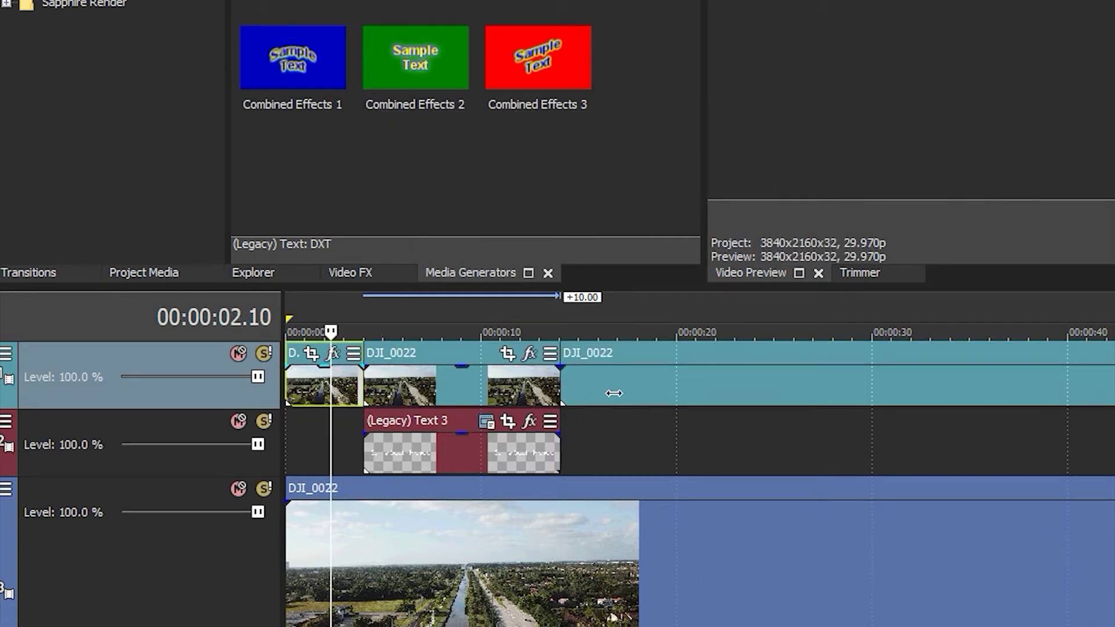
{"action": "key", "text": "Delete"}
{"action": "left_click", "coordinate": [596, 386]}
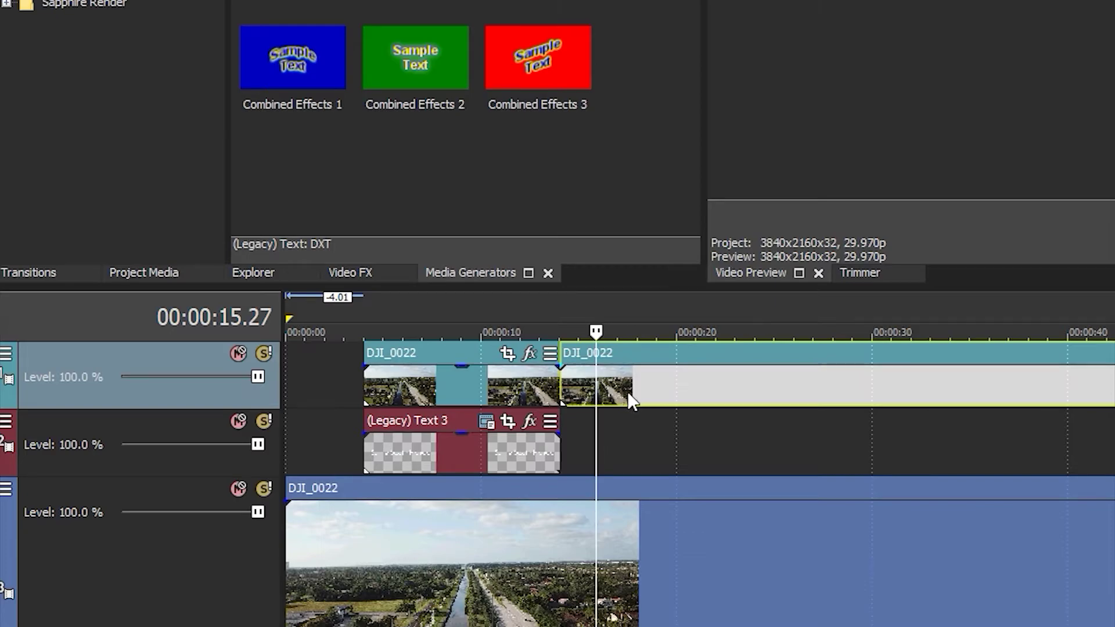
{"action": "key", "text": "Delete"}
Step: Lower the opacity of the remaining top clip section so the title underneath shows through
{"action": "left_click", "coordinate": [482, 386]}
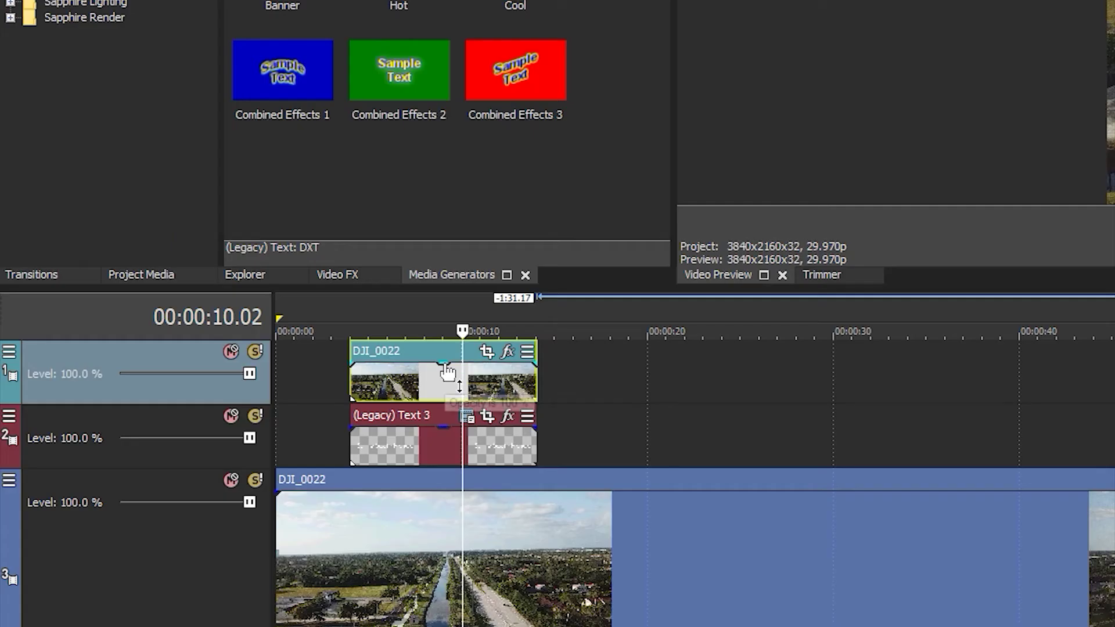
{"action": "left_click_drag", "start_coordinate": [195, 337], "coordinate": [196, 339]}
{"action": "left_click_drag", "start_coordinate": [446, 378], "coordinate": [444, 383]}
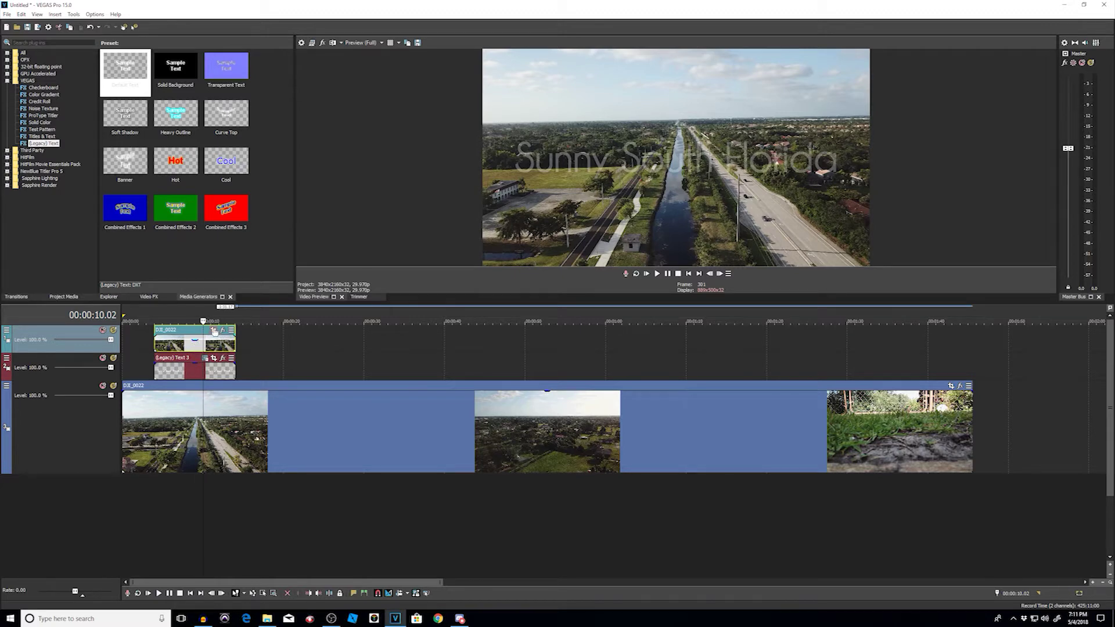
{"action": "left_click_drag", "start_coordinate": [195, 346], "coordinate": [195, 342]}
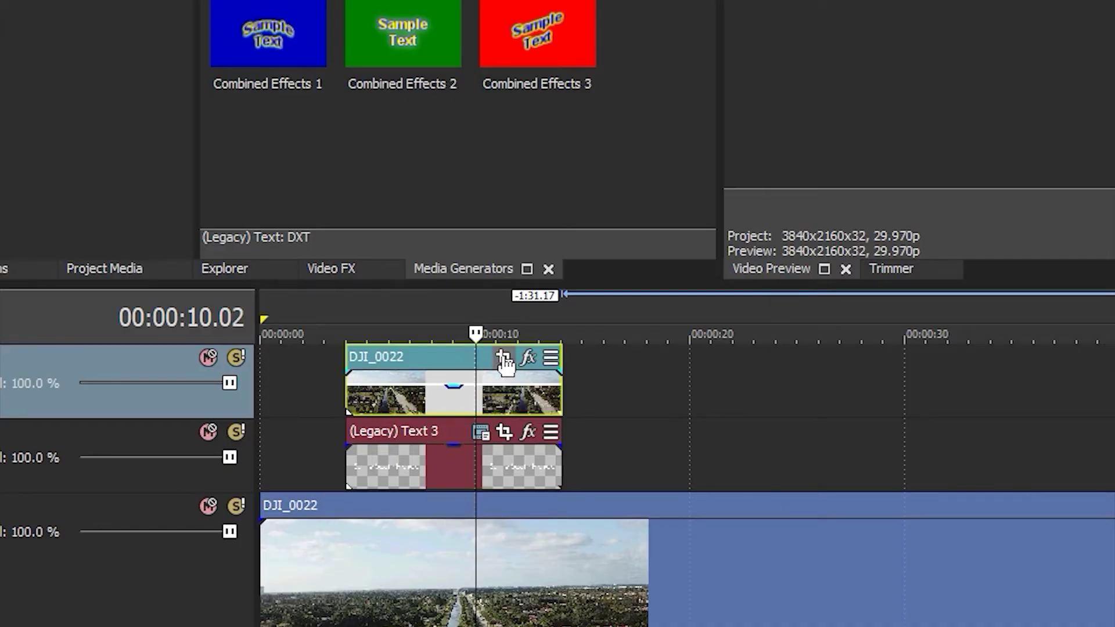
Step: Open Event Pan/Crop for the top clip section, enable its Mask, and position the window clear of the preview
{"action": "left_click", "coordinate": [215, 331]}
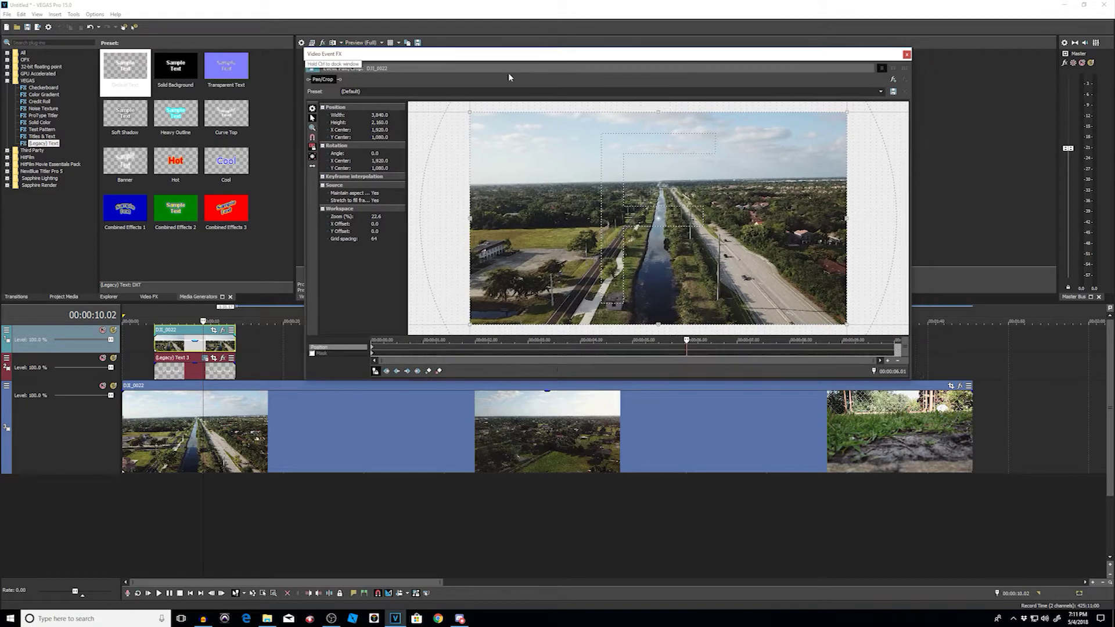
{"action": "left_click_drag", "start_coordinate": [509, 77], "coordinate": [199, 180]}
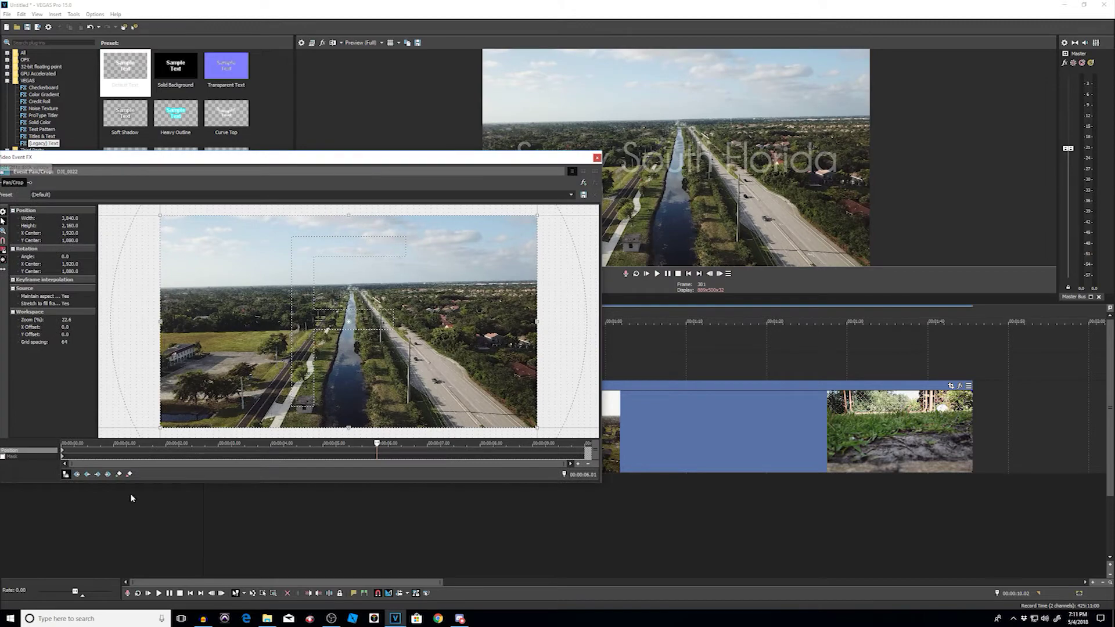
{"action": "left_click", "coordinate": [16, 459]}
{"action": "left_click_drag", "start_coordinate": [276, 164], "coordinate": [490, 142]}
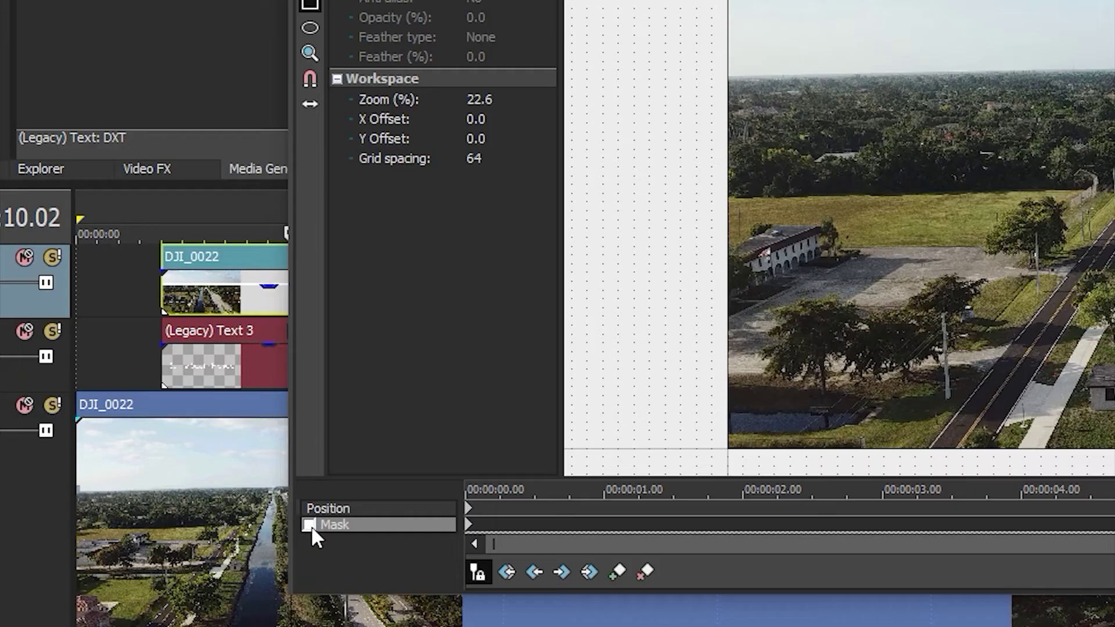
{"action": "left_click", "coordinate": [309, 524]}
{"action": "left_click_drag", "start_coordinate": [612, 138], "coordinate": [485, 199]}
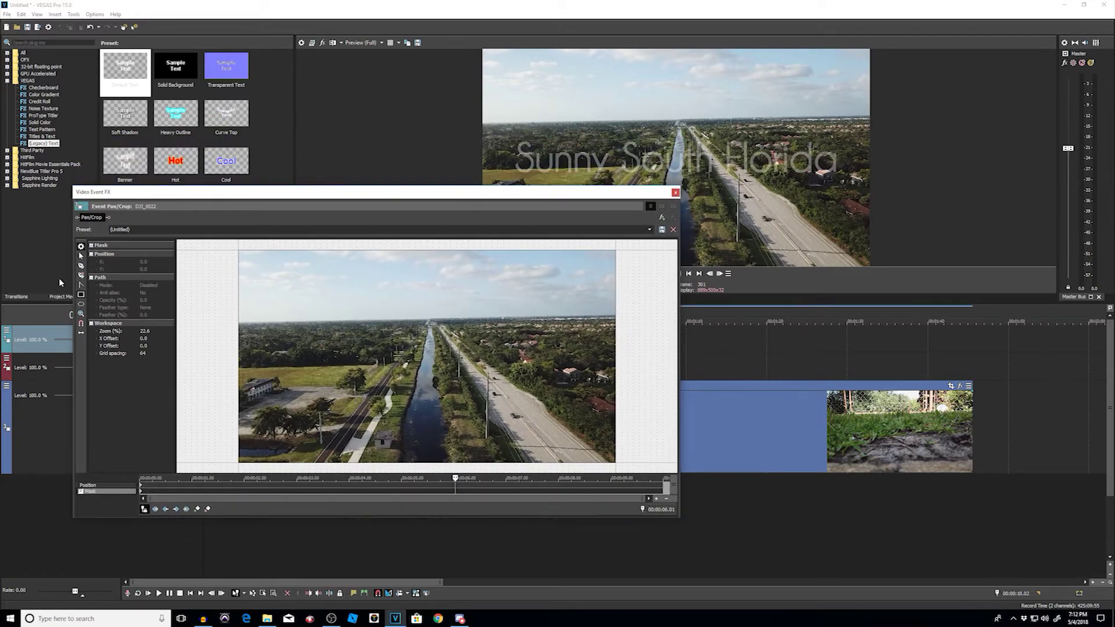
Step: Draw a full-width rectangular mask over the lower part of the frame and move its upper edge below the title text
{"action": "left_click", "coordinate": [81, 295]}
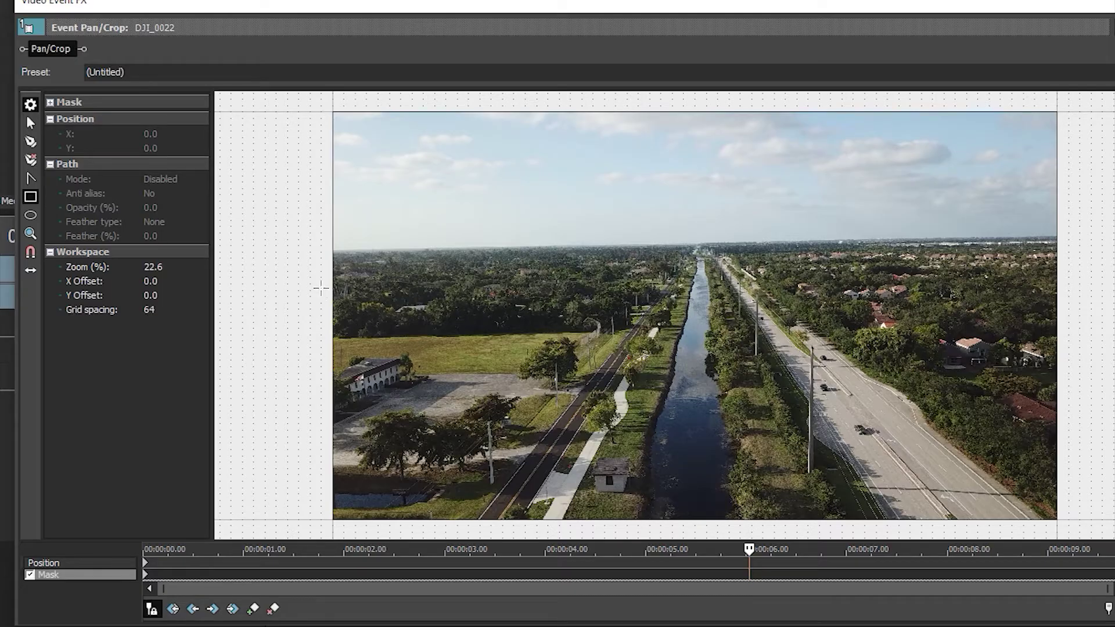
{"action": "left_click_drag", "start_coordinate": [316, 309], "coordinate": [1073, 539]}
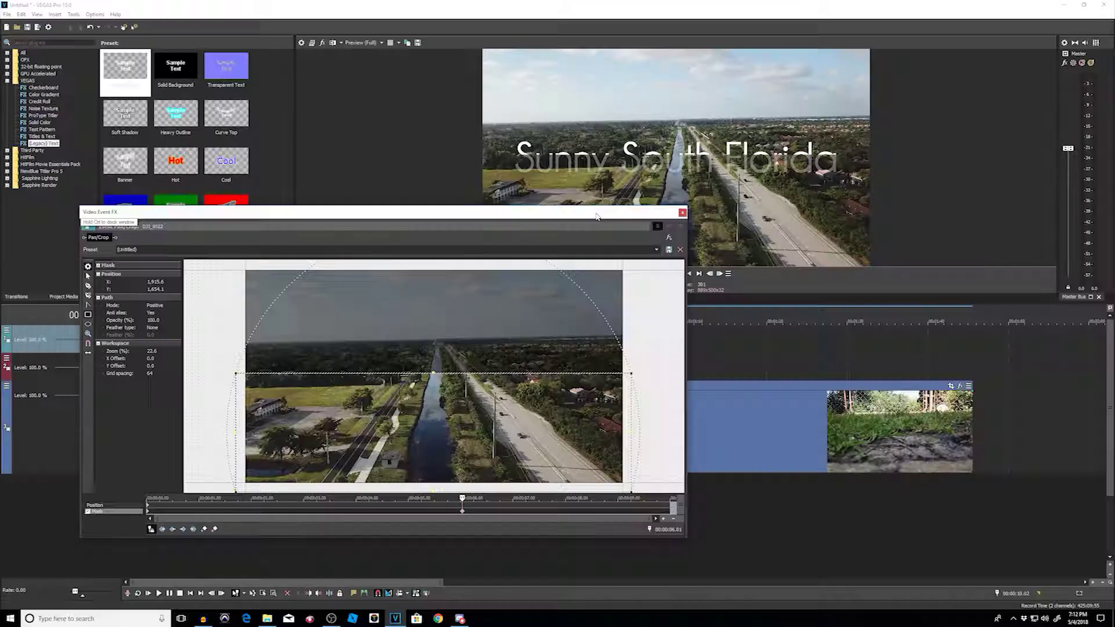
{"action": "left_click_drag", "start_coordinate": [1009, 8], "coordinate": [604, 235]}
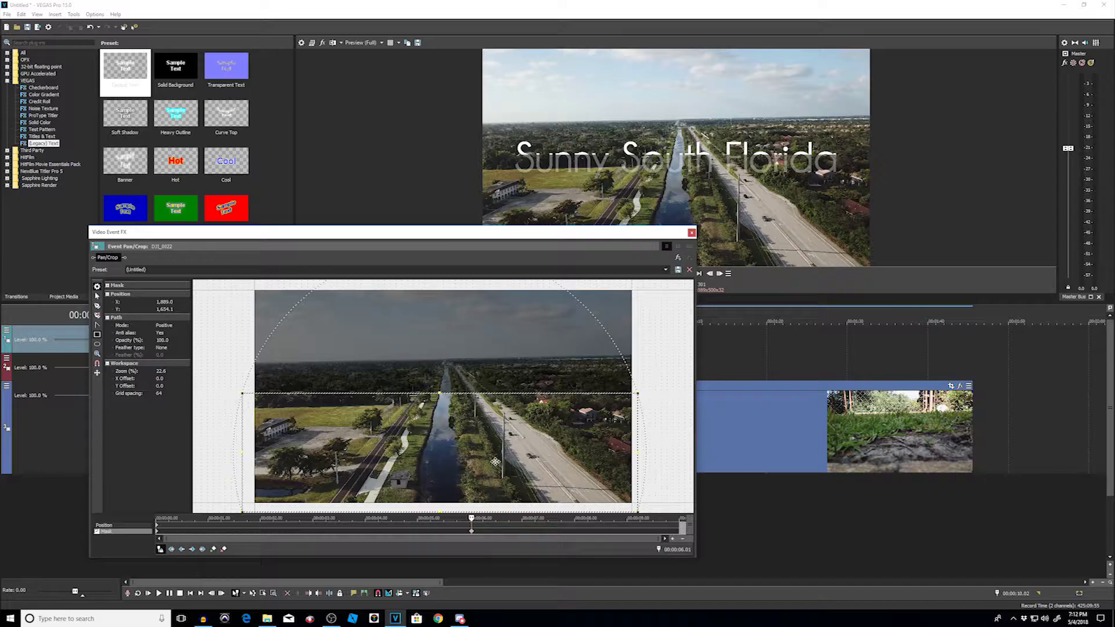
{"action": "left_click_drag", "start_coordinate": [1075, 626], "coordinate": [1074, 626]}
{"action": "left_click_drag", "start_coordinate": [495, 474], "coordinate": [494, 479]}
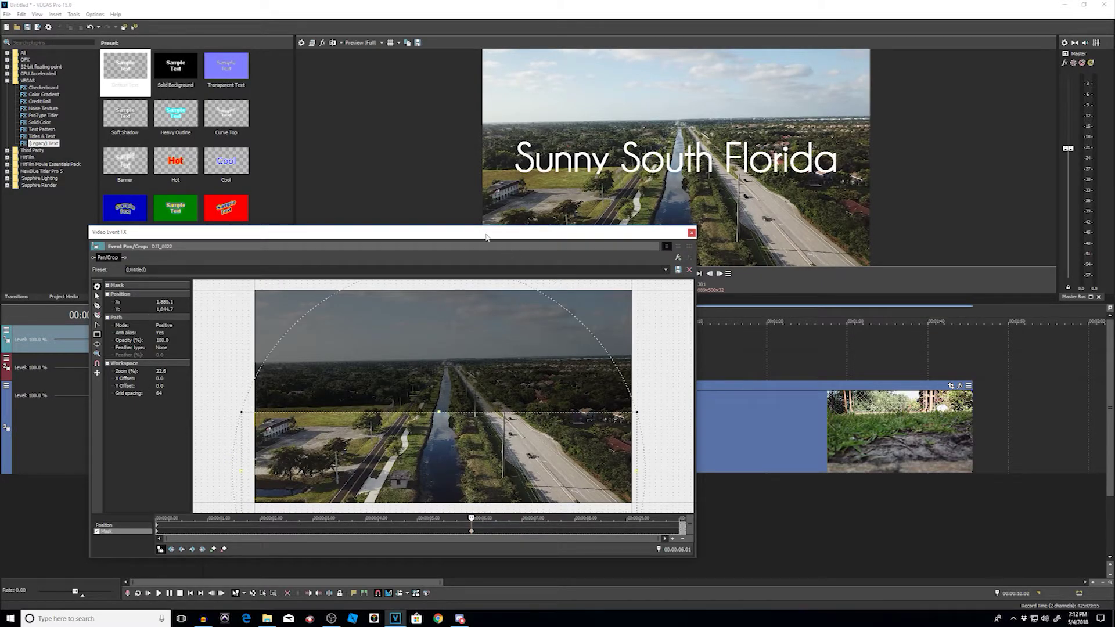
Step: Fine-tune the mask position below the title and raise the top clip section's opacity back to full
{"action": "left_click_drag", "start_coordinate": [487, 236], "coordinate": [935, 267]}
{"action": "left_click", "coordinate": [198, 343]}
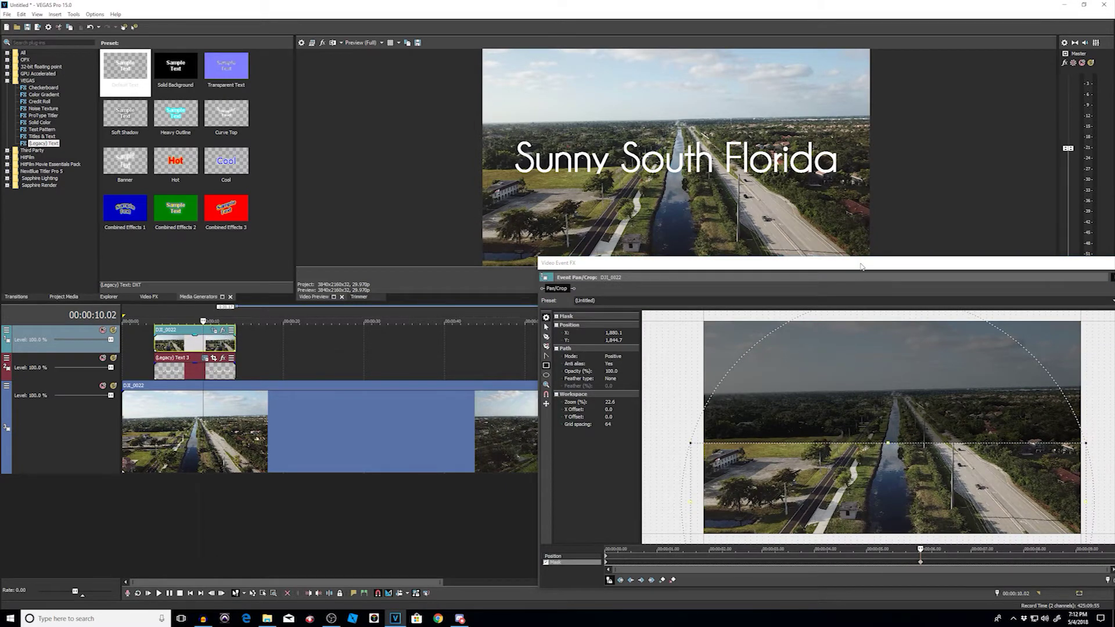
{"action": "mouse_move", "coordinate": [844, 463]}
{"action": "left_mouse_down"}
{"action": "mouse_move", "coordinate": [843, 432]}
{"action": "mouse_move", "coordinate": [843, 466]}
{"action": "left_mouse_up"}
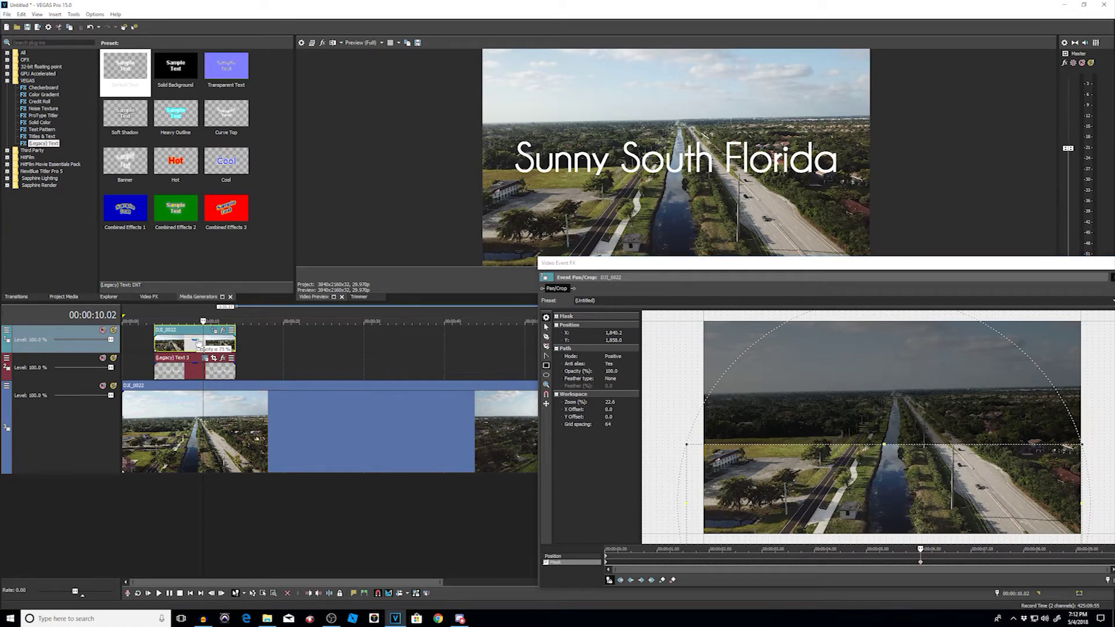
{"action": "left_click_drag", "start_coordinate": [863, 497], "coordinate": [860, 498]}
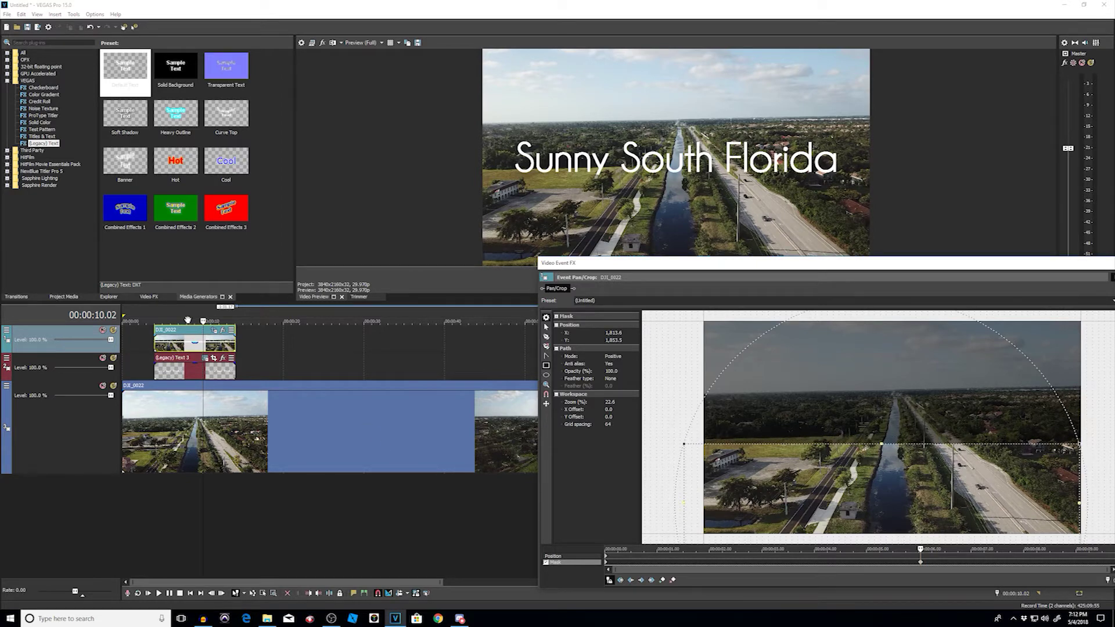
{"action": "left_click_drag", "start_coordinate": [808, 265], "coordinate": [519, 191]}
{"action": "left_click", "coordinate": [851, 189]}
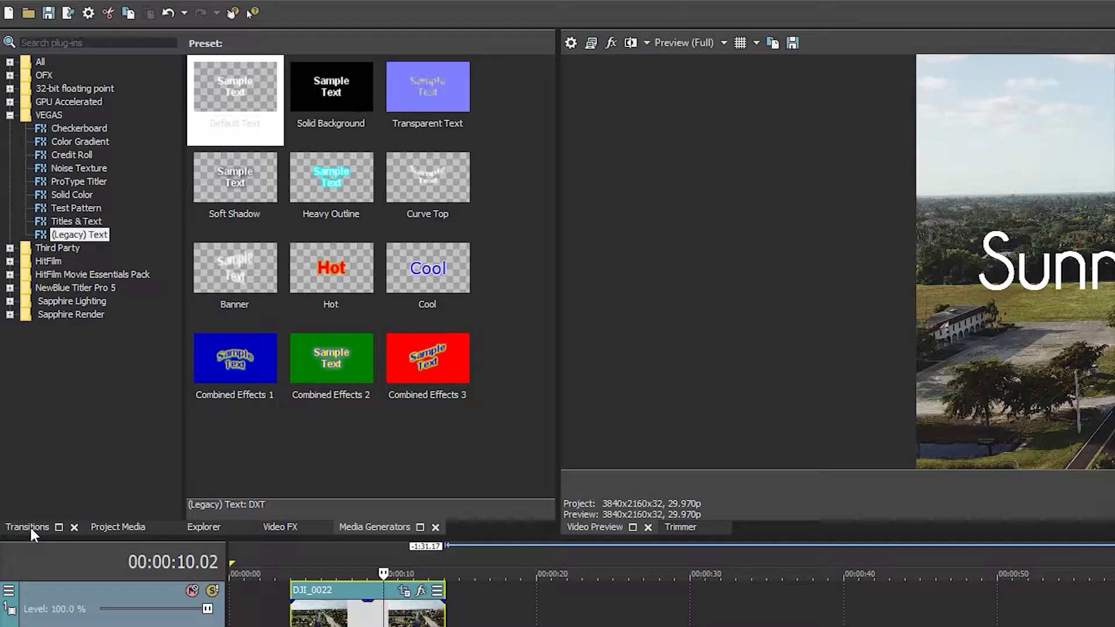
Step: Apply the Push Up transition from the Push presets to the start of the title event and play the result
{"action": "left_click", "coordinate": [17, 296]}
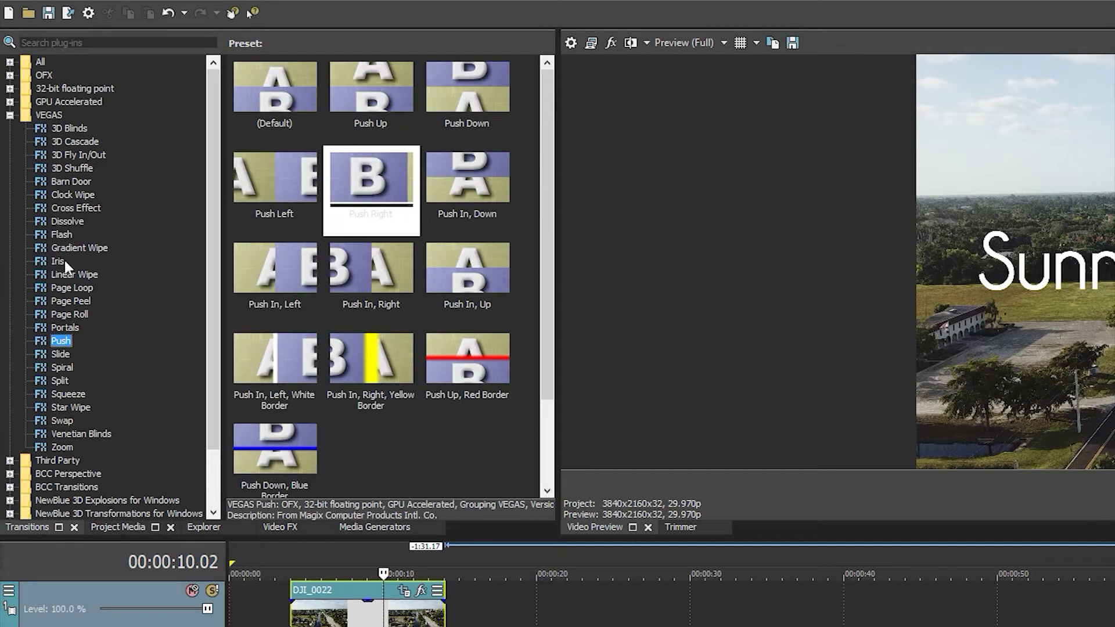
{"action": "left_click", "coordinate": [10, 115]}
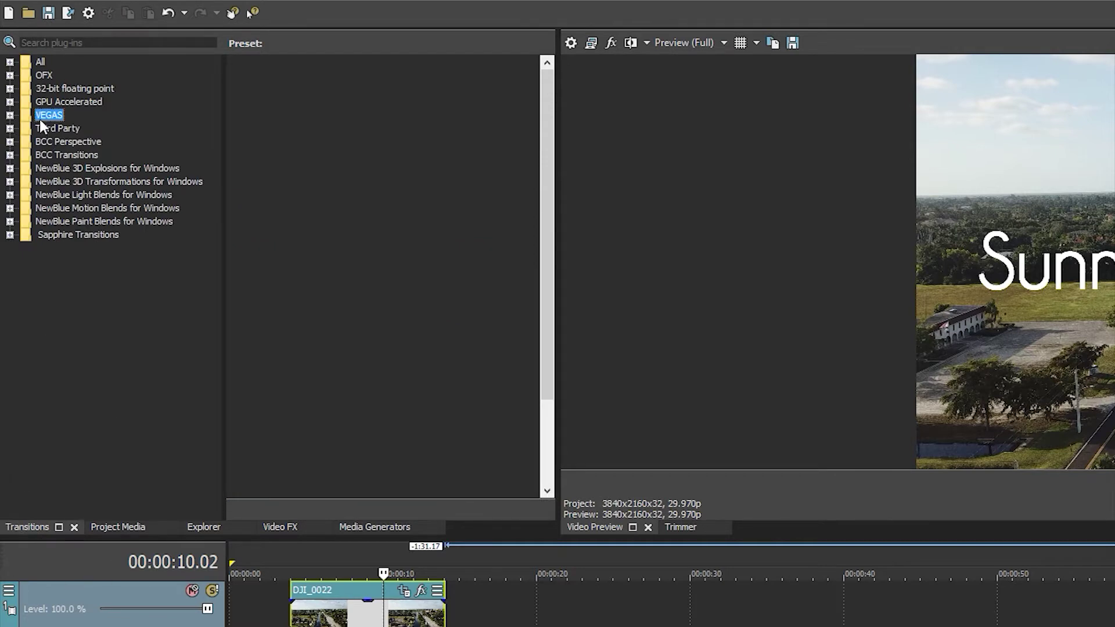
{"action": "left_click", "coordinate": [10, 116]}
{"action": "left_click", "coordinate": [59, 342]}
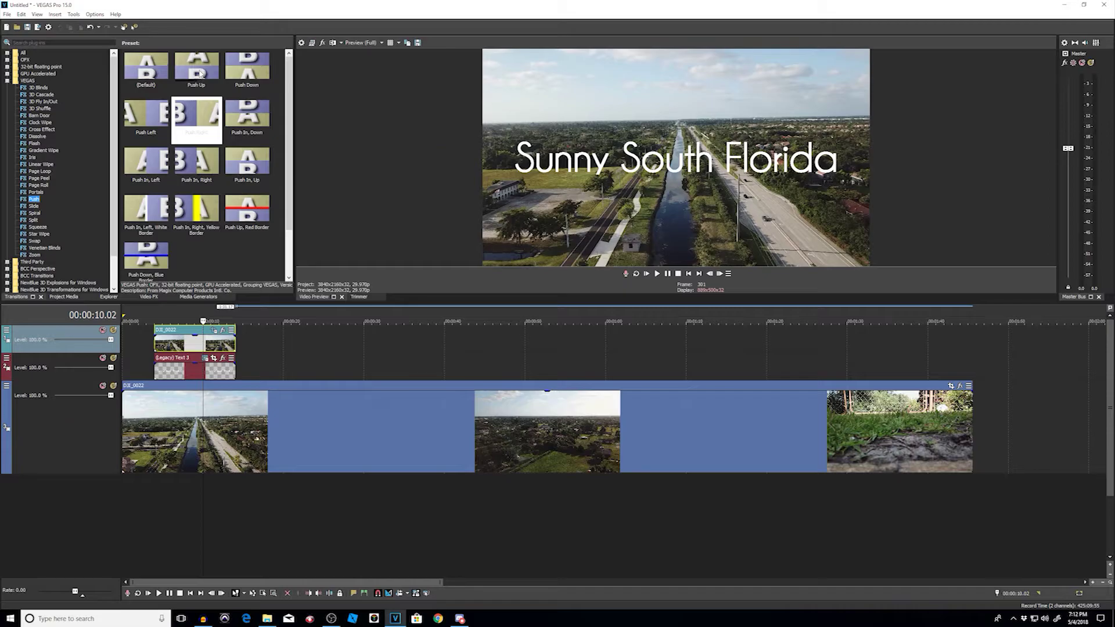
{"action": "left_click_drag", "start_coordinate": [200, 73], "coordinate": [156, 360]}
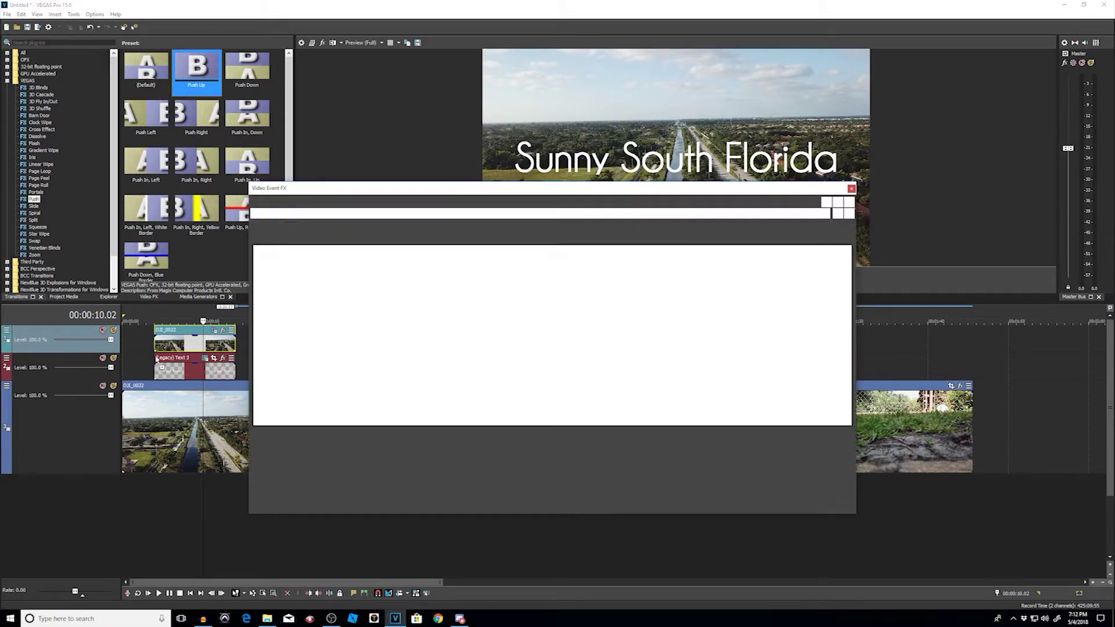
{"action": "left_click", "coordinate": [851, 183]}
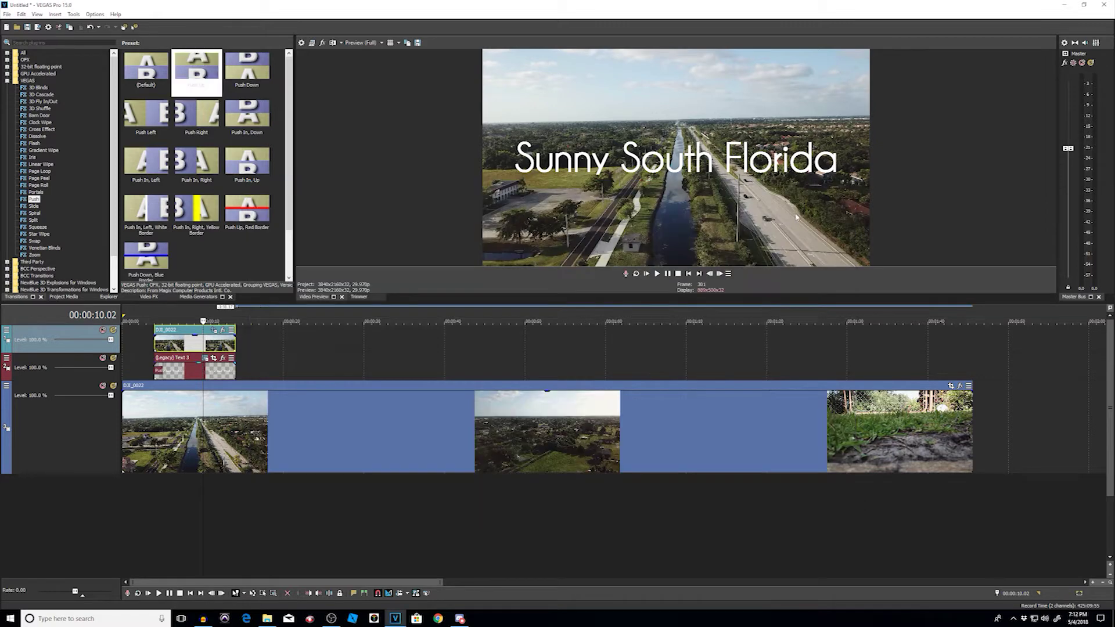
{"action": "left_click", "coordinate": [130, 343]}
{"action": "key", "text": "space"}
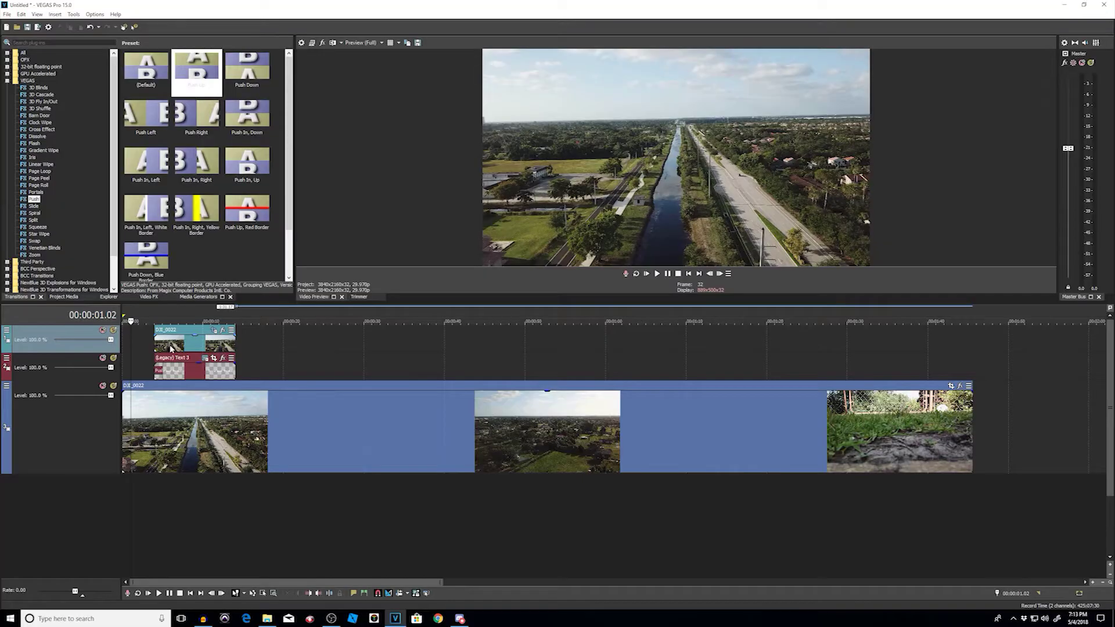
Step: Delete the masked clip section above the title
{"action": "left_click", "coordinate": [171, 347]}
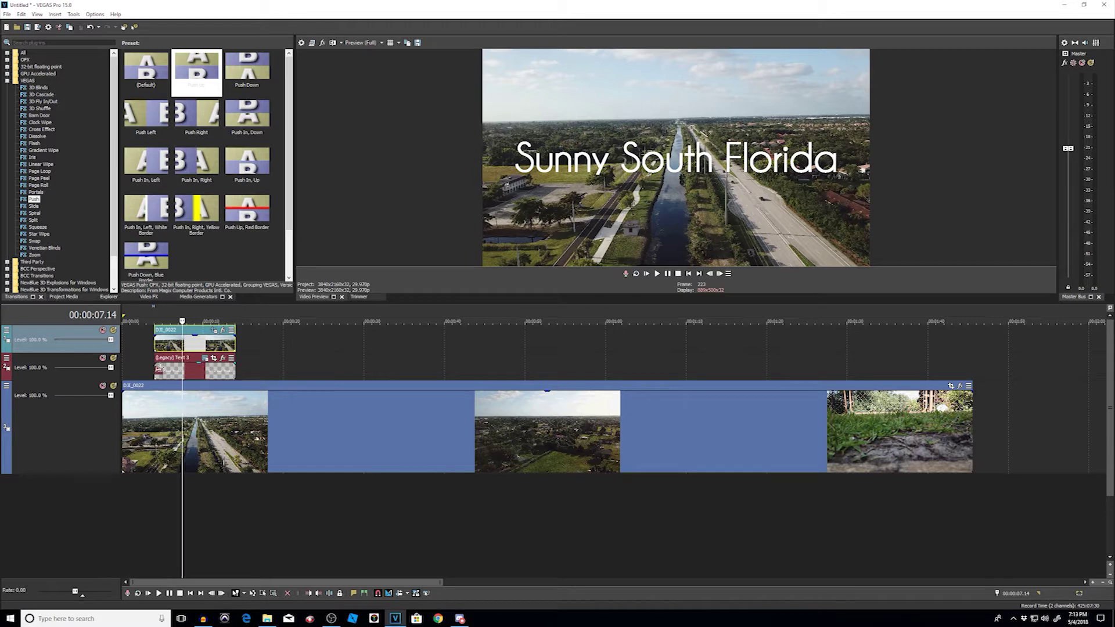
{"action": "left_click", "coordinate": [161, 368]}
{"action": "left_click", "coordinate": [199, 347]}
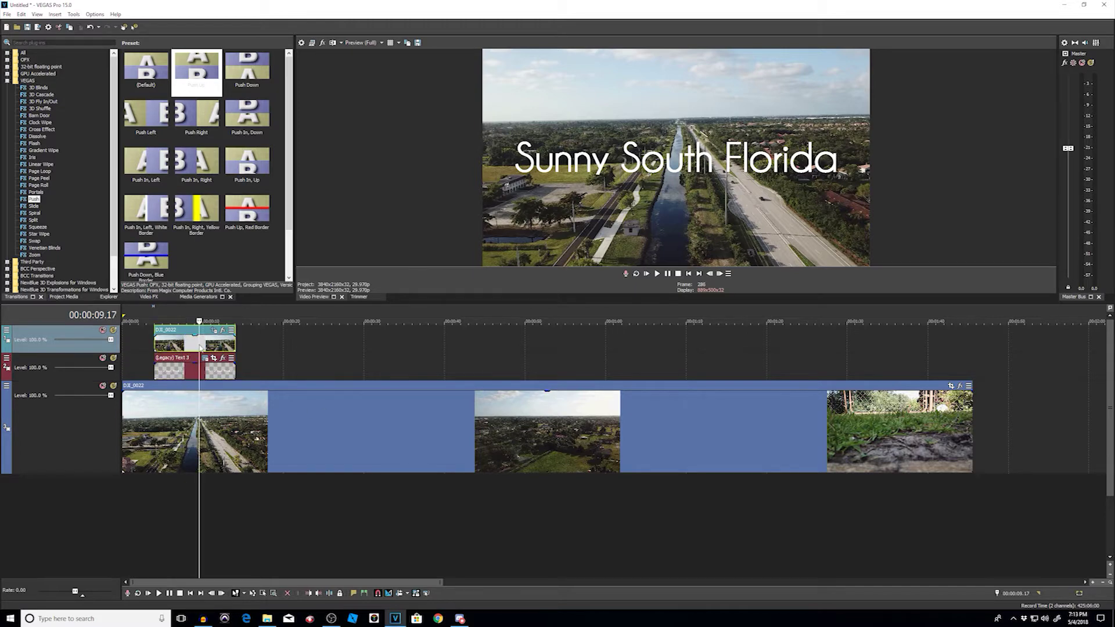
{"action": "left_click", "coordinate": [208, 346]}
{"action": "key", "text": "Delete"}
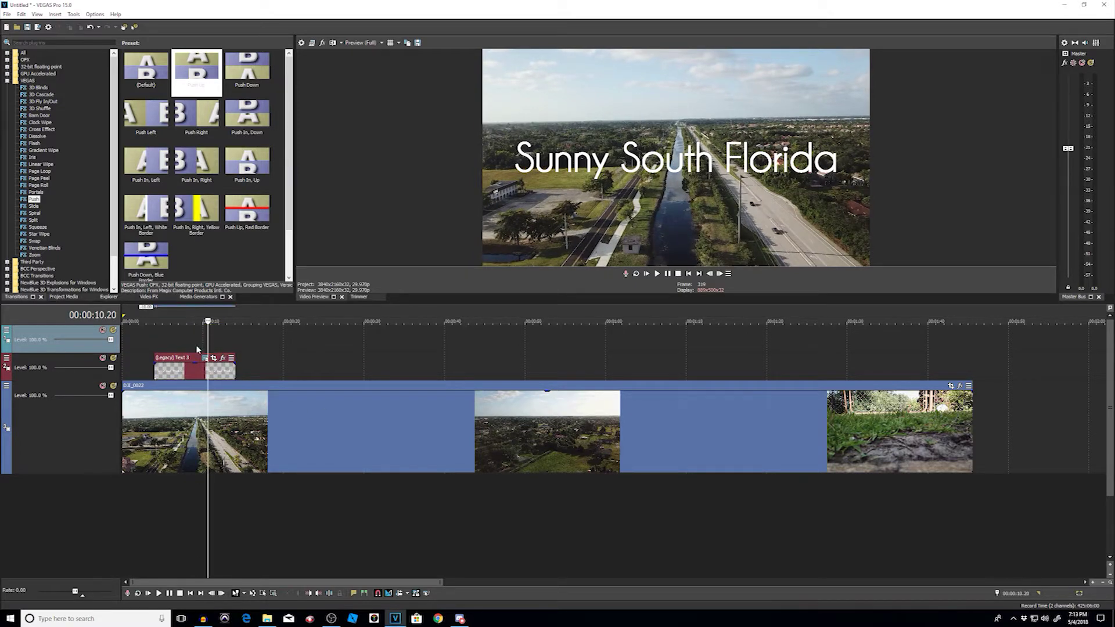
Step: Delete the "Sunny South Florida" title event from the second track
{"action": "left_click", "coordinate": [188, 373]}
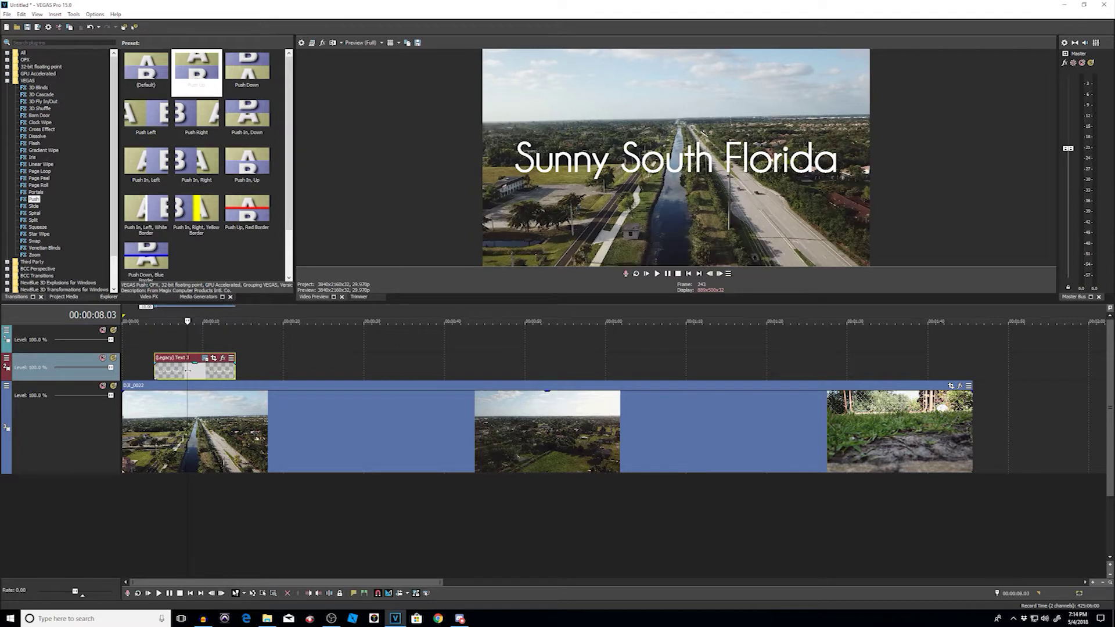
{"action": "left_click", "coordinate": [57, 297]}
{"action": "left_click", "coordinate": [200, 375]}
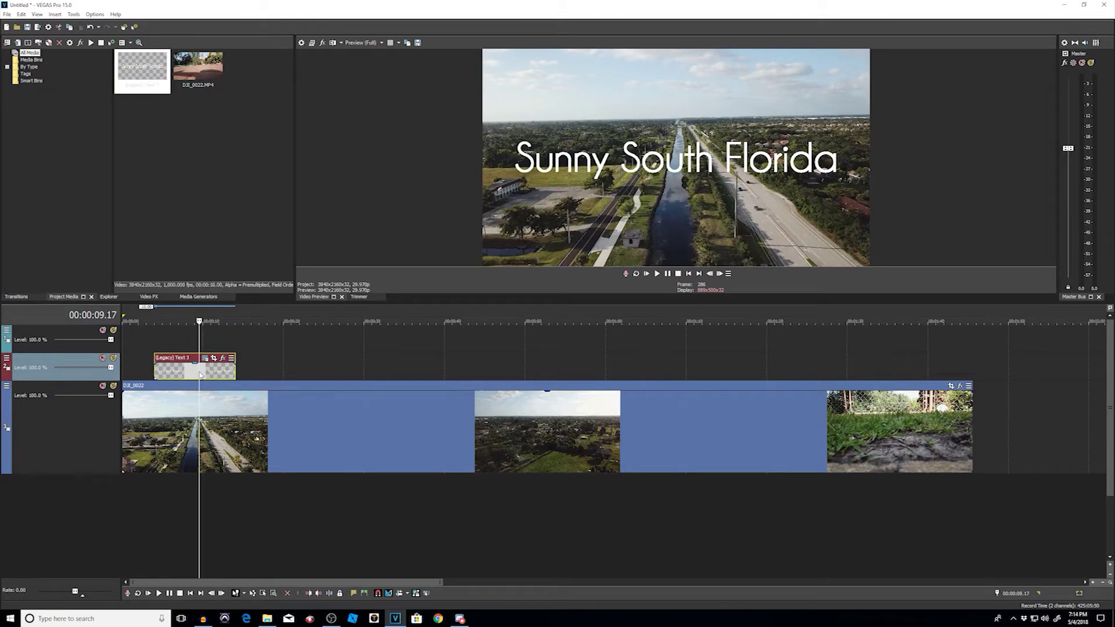
{"action": "key", "text": "Delete"}
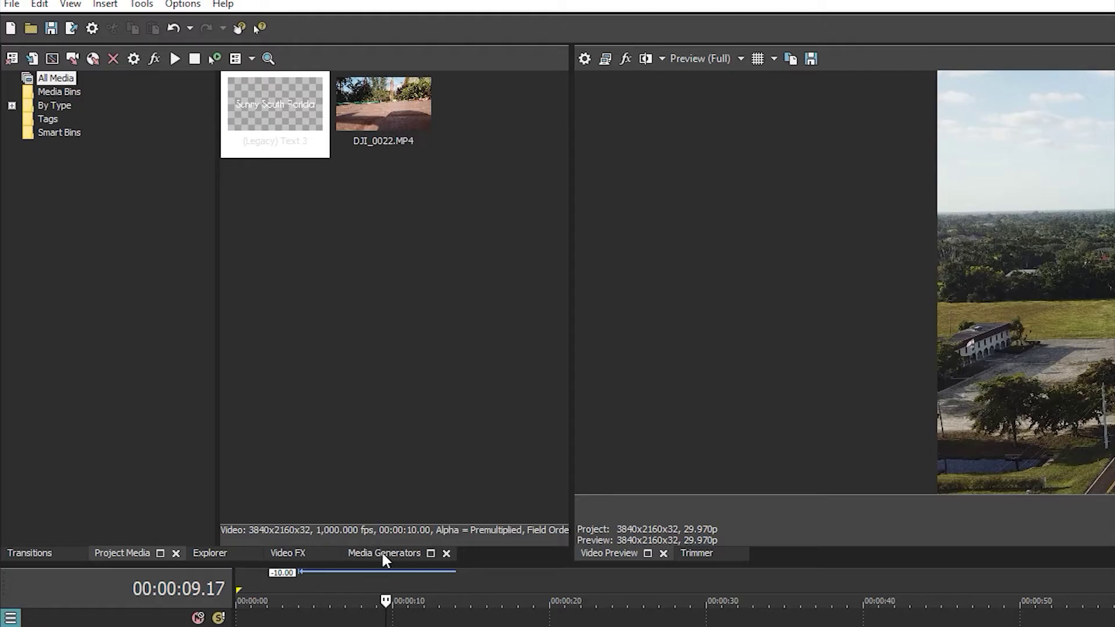
Step: Add a white Solid Color generator to the second track, where the title used to be
{"action": "left_click", "coordinate": [198, 297]}
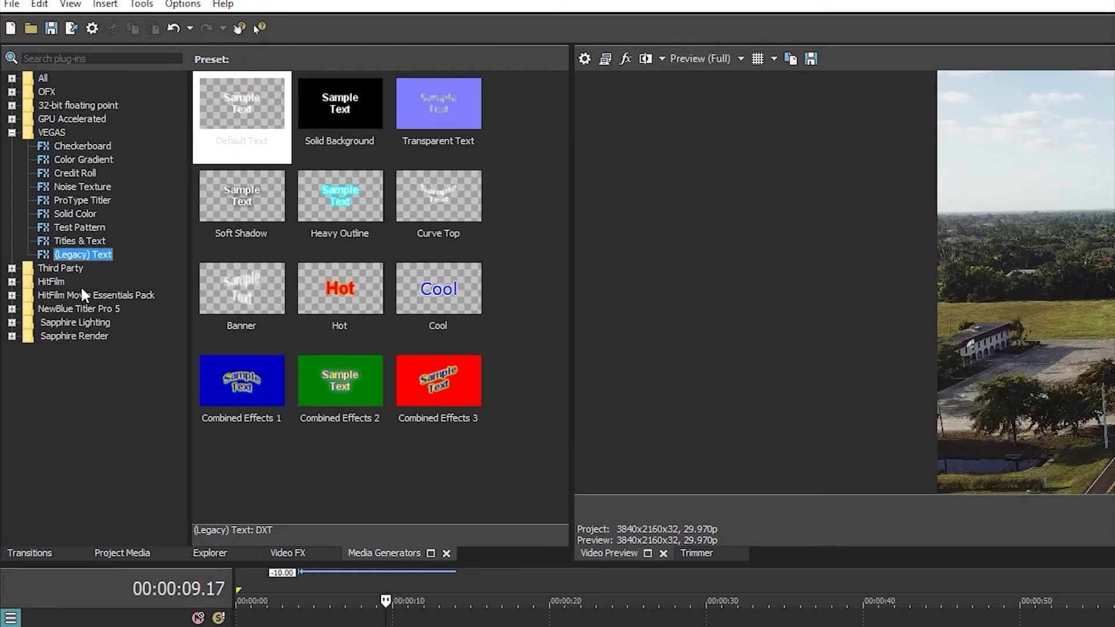
{"action": "left_click", "coordinate": [72, 214]}
{"action": "left_click_drag", "start_coordinate": [242, 116], "coordinate": [316, 626]}
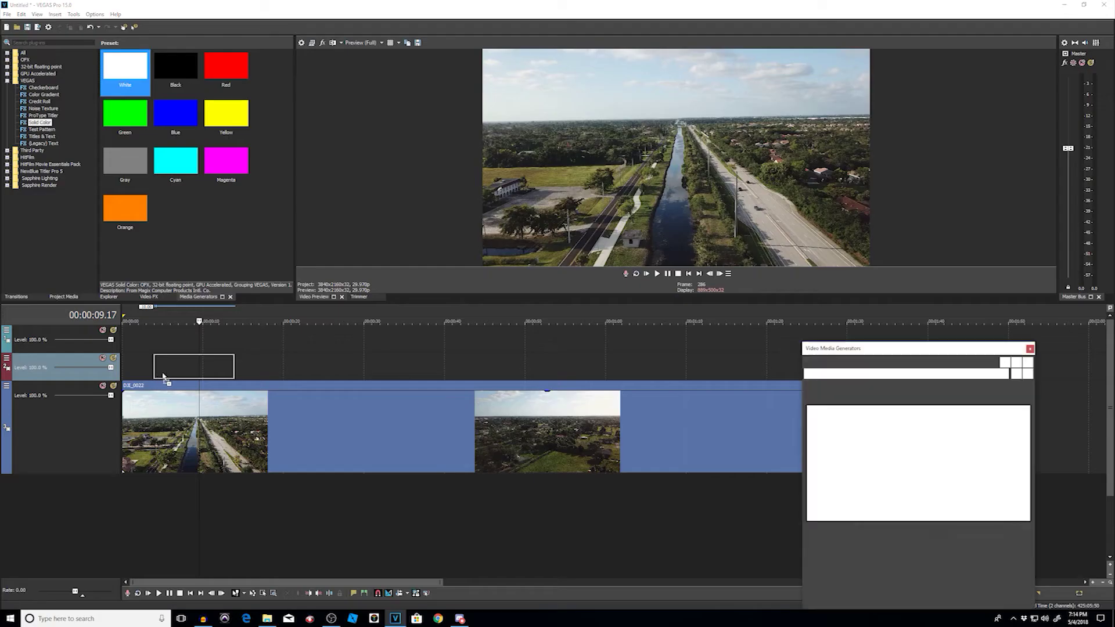
{"action": "left_click_drag", "start_coordinate": [163, 376], "coordinate": [166, 377]}
{"action": "left_click", "coordinate": [192, 369]}
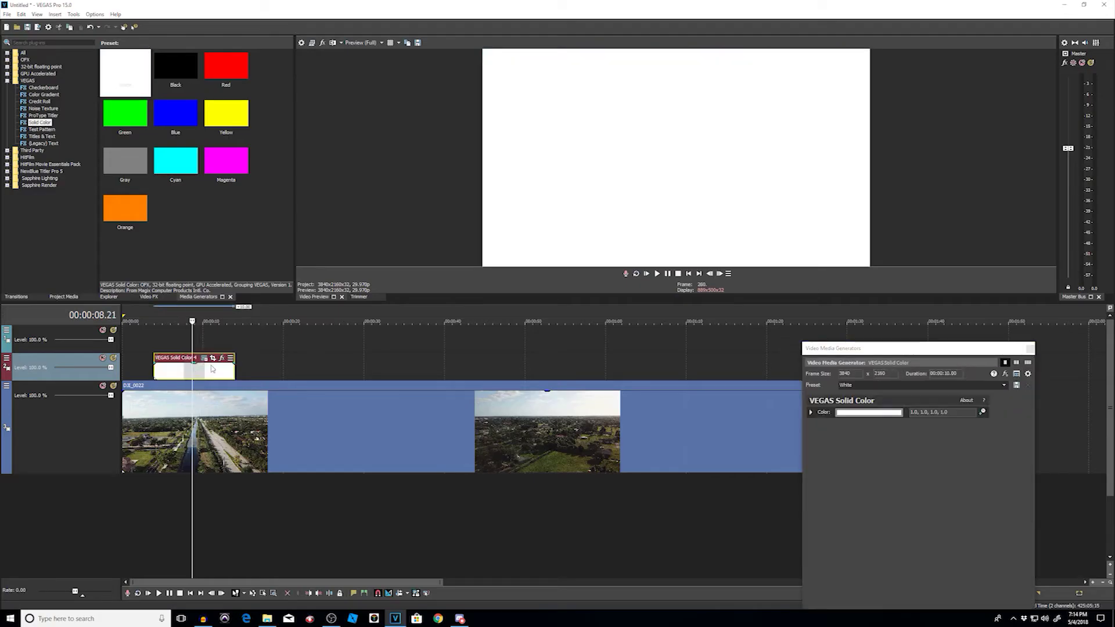
Step: Crop the white solid to a full-height vertical strip about 152 pixels wide in Event Pan/Crop, and mute the drone footage track
{"action": "left_click", "coordinate": [212, 358]}
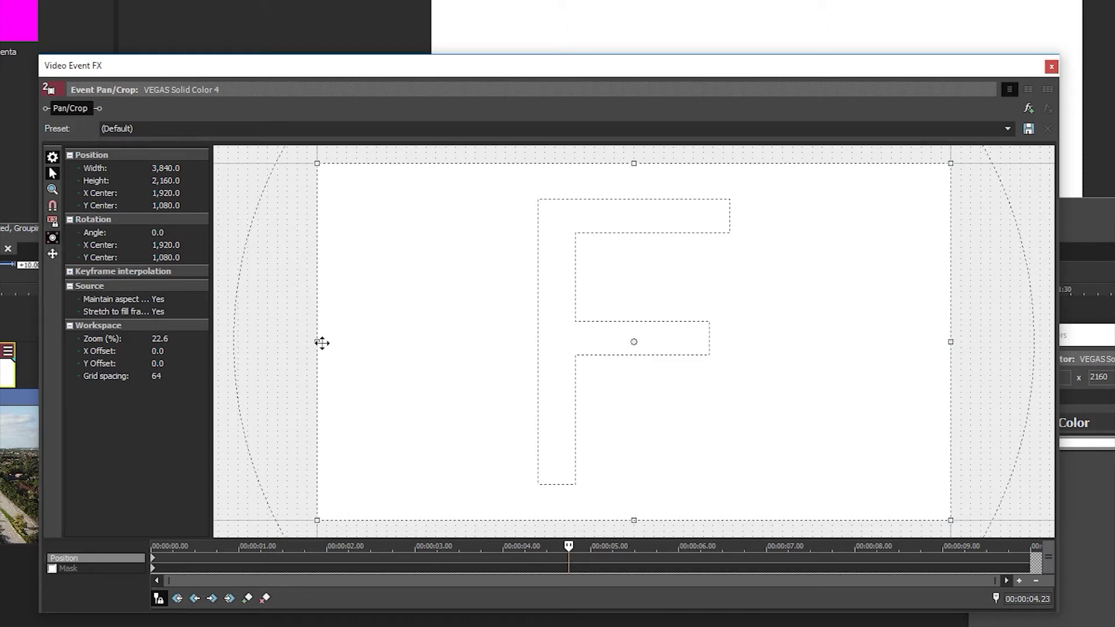
{"action": "left_click_drag", "start_coordinate": [322, 343], "coordinate": [621, 341]}
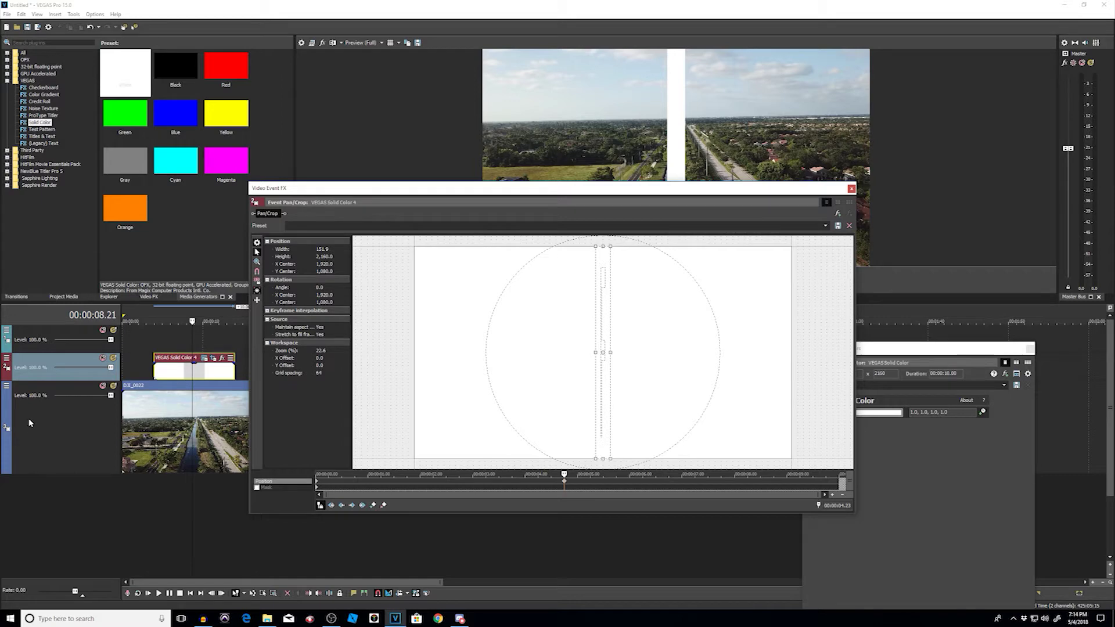
{"action": "left_click", "coordinate": [103, 386]}
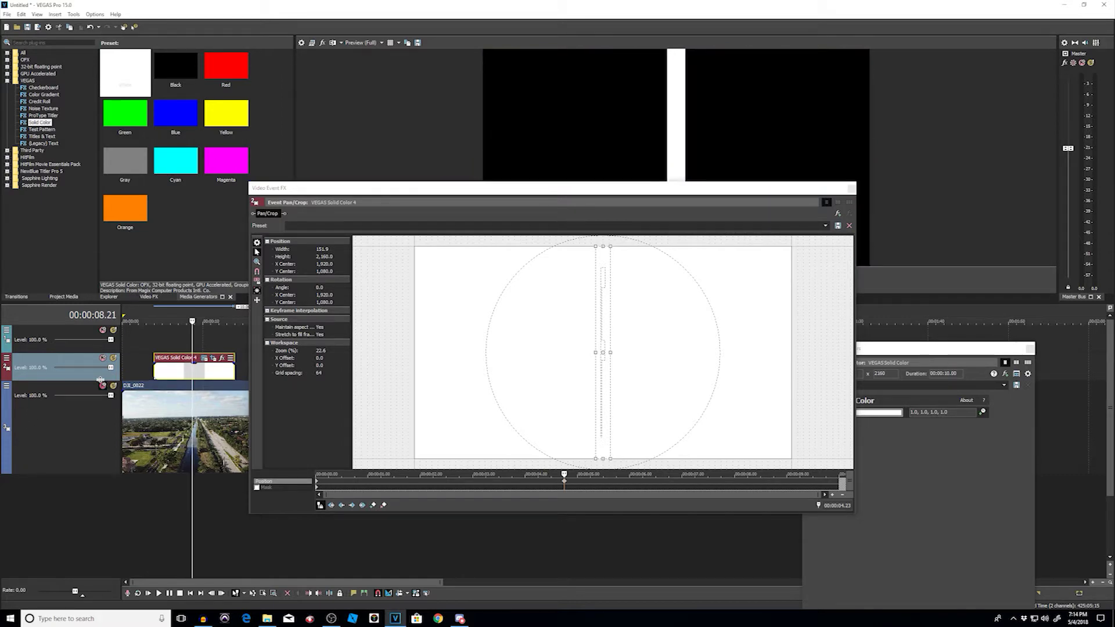
{"action": "left_click", "coordinate": [294, 502]}
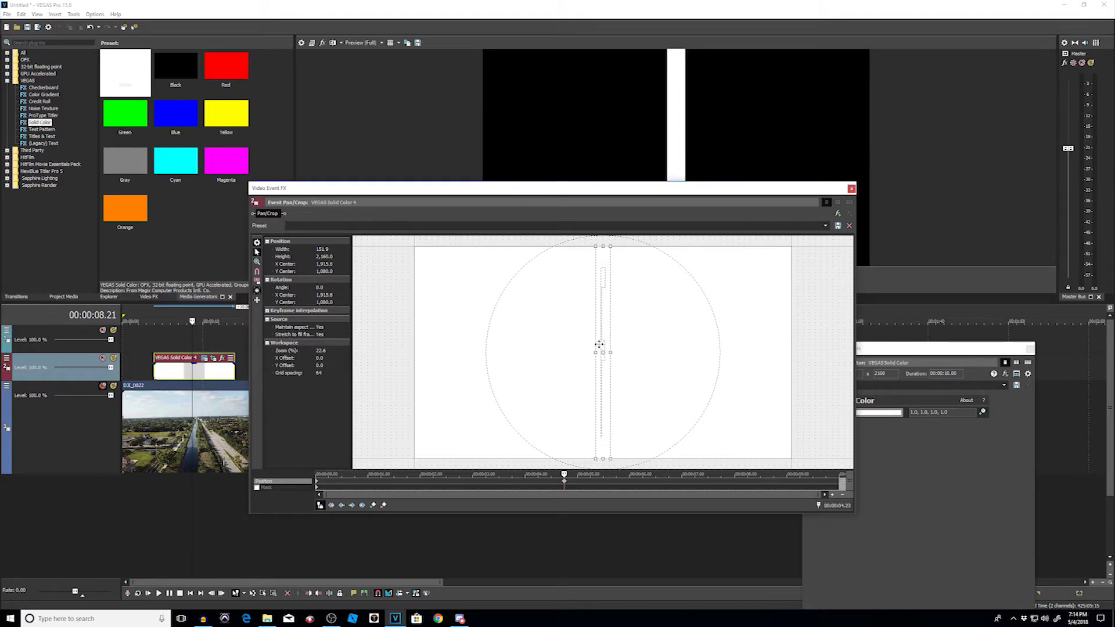
Step: Try to shift the white strip sideways in Event Pan/Crop, and compare it with the drone footage unmuted and muted
{"action": "left_click_drag", "start_coordinate": [594, 343], "coordinate": [579, 343]}
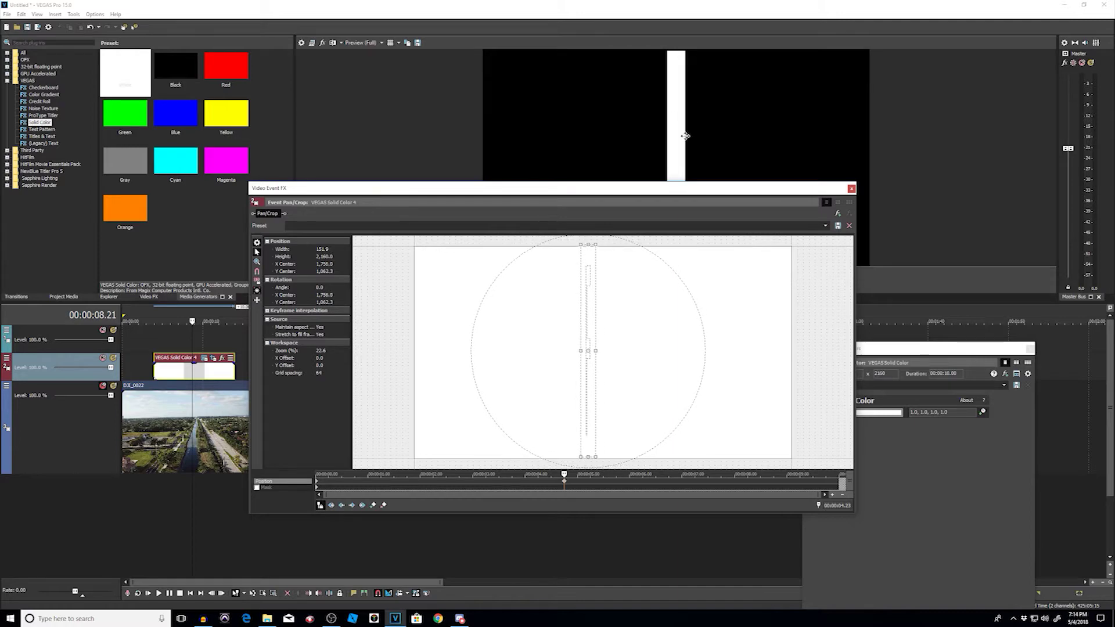
{"action": "left_click", "coordinate": [851, 189]}
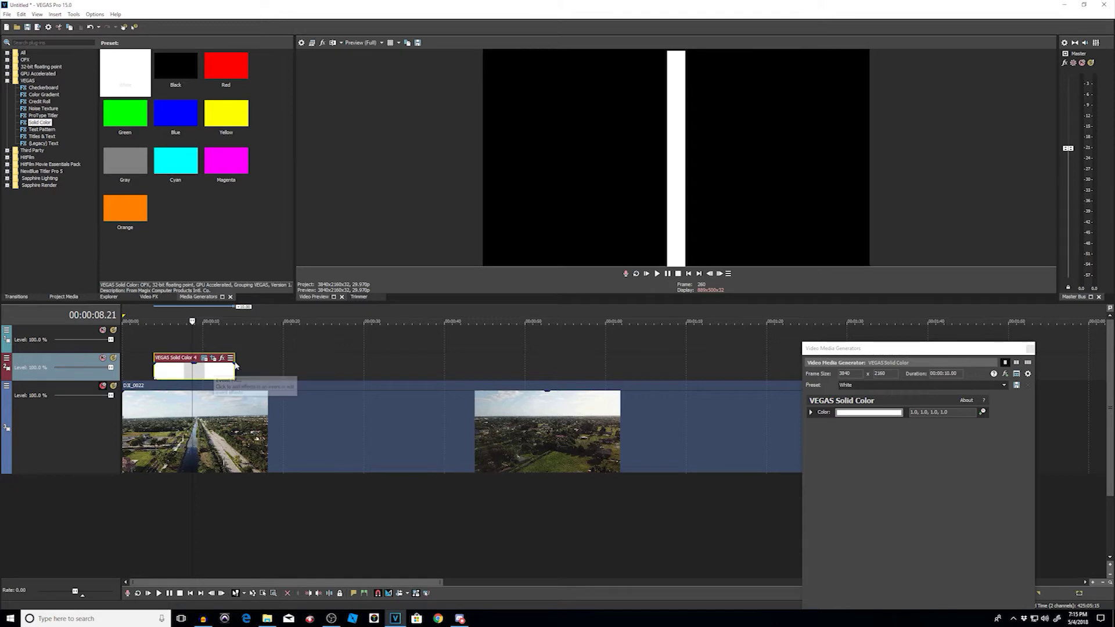
{"action": "left_click", "coordinate": [104, 387]}
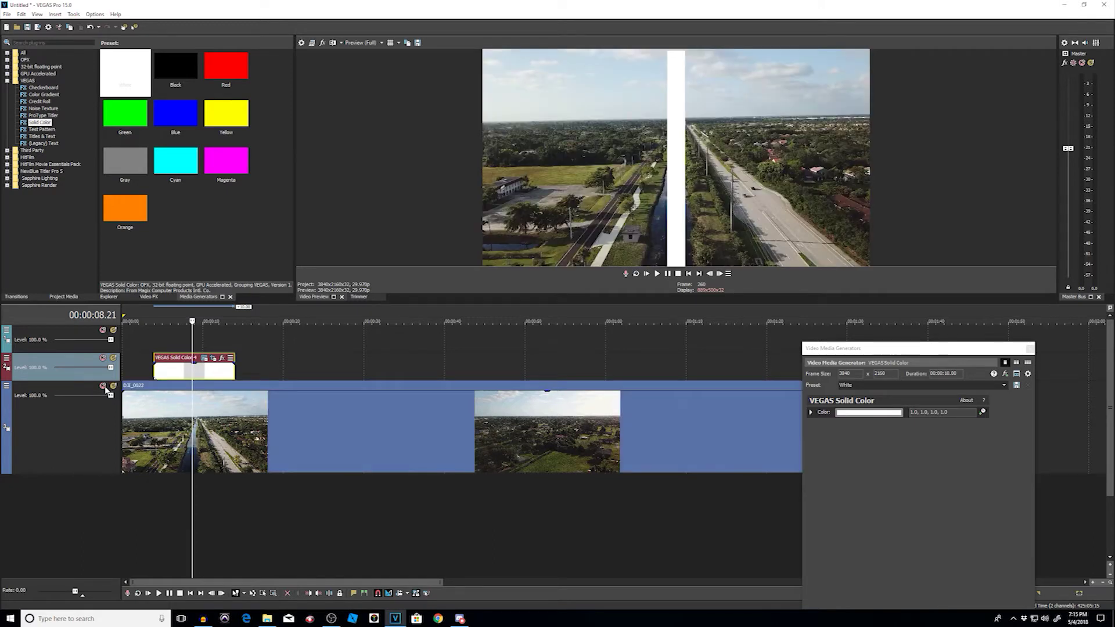
{"action": "left_click", "coordinate": [104, 387]}
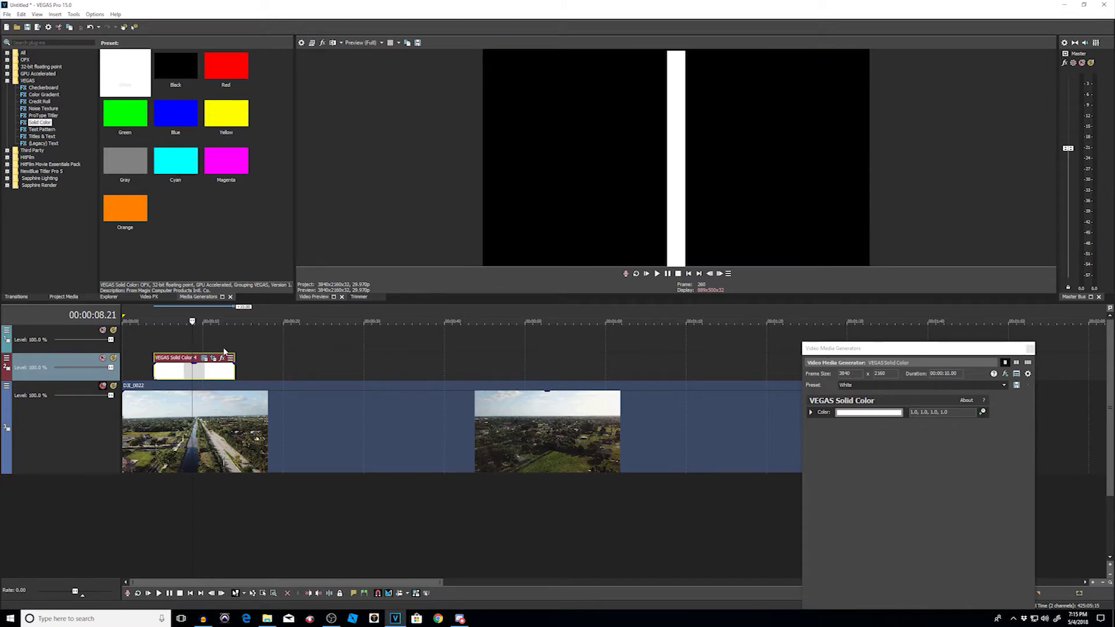
{"action": "left_click", "coordinate": [215, 361]}
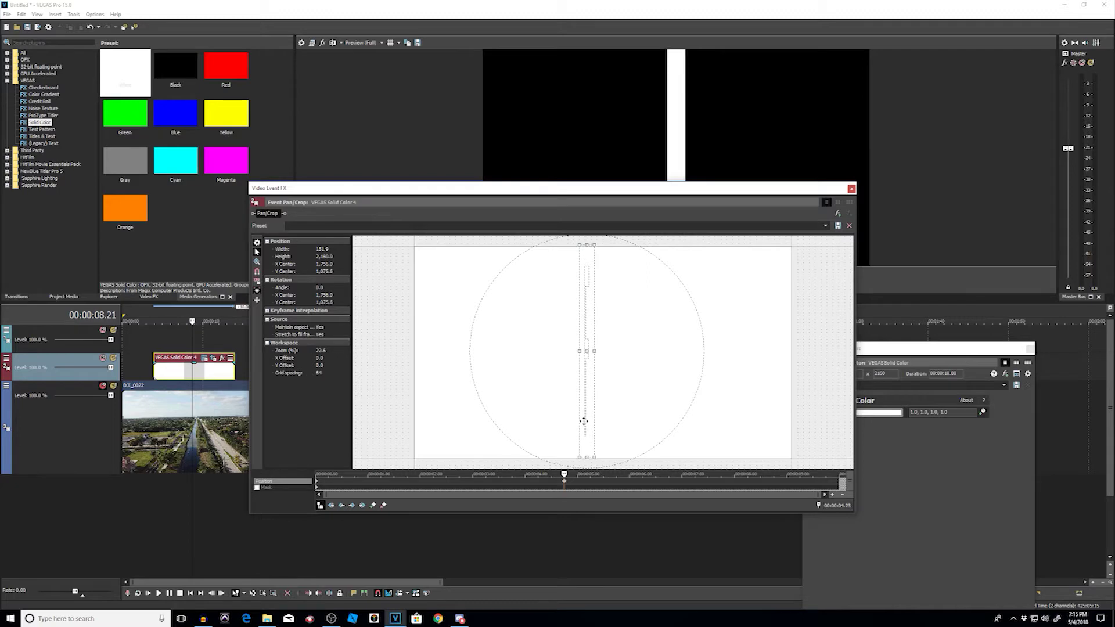
{"action": "left_click_drag", "start_coordinate": [583, 421], "coordinate": [583, 422]}
{"action": "left_click", "coordinate": [851, 188]}
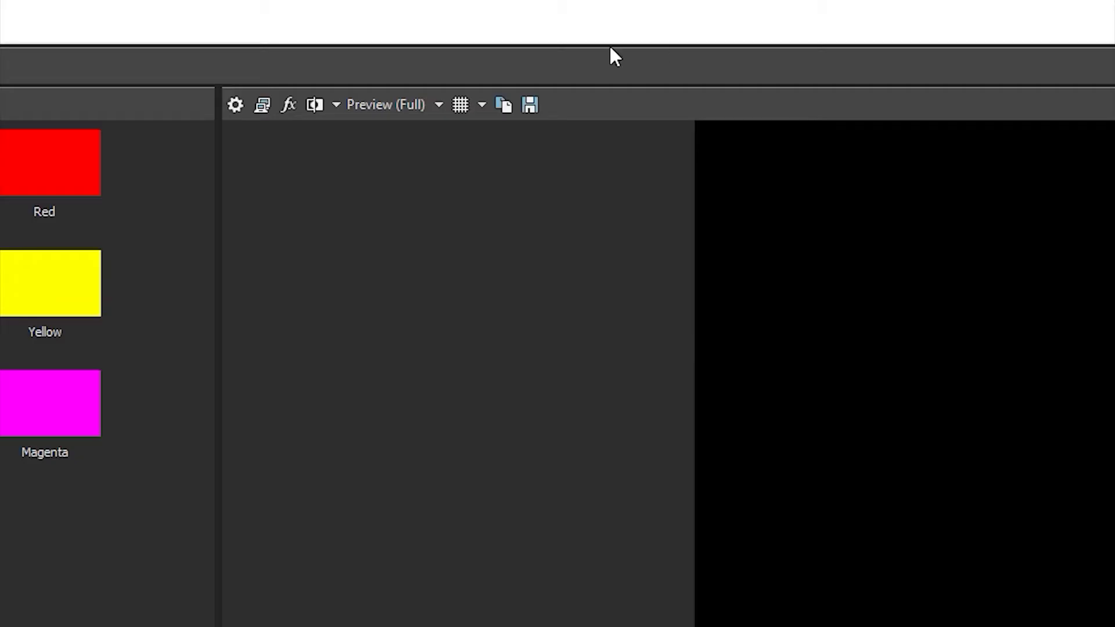
Step: Save a snapshot of the white strip alone to the Desktop as a PNG image
{"action": "left_click", "coordinate": [530, 105]}
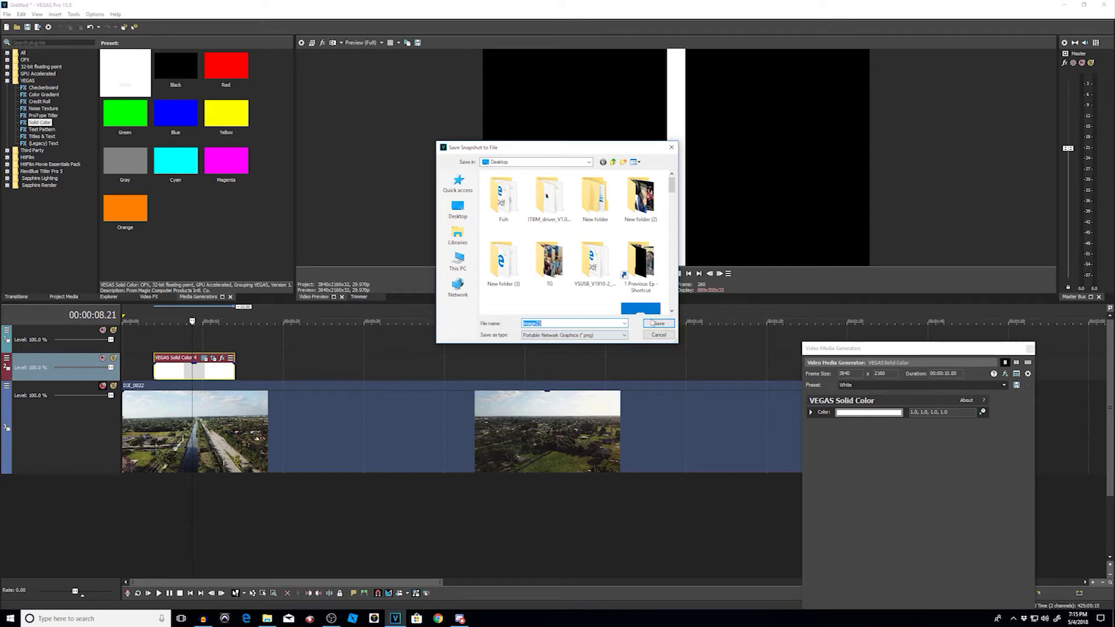
{"action": "left_click", "coordinate": [652, 323]}
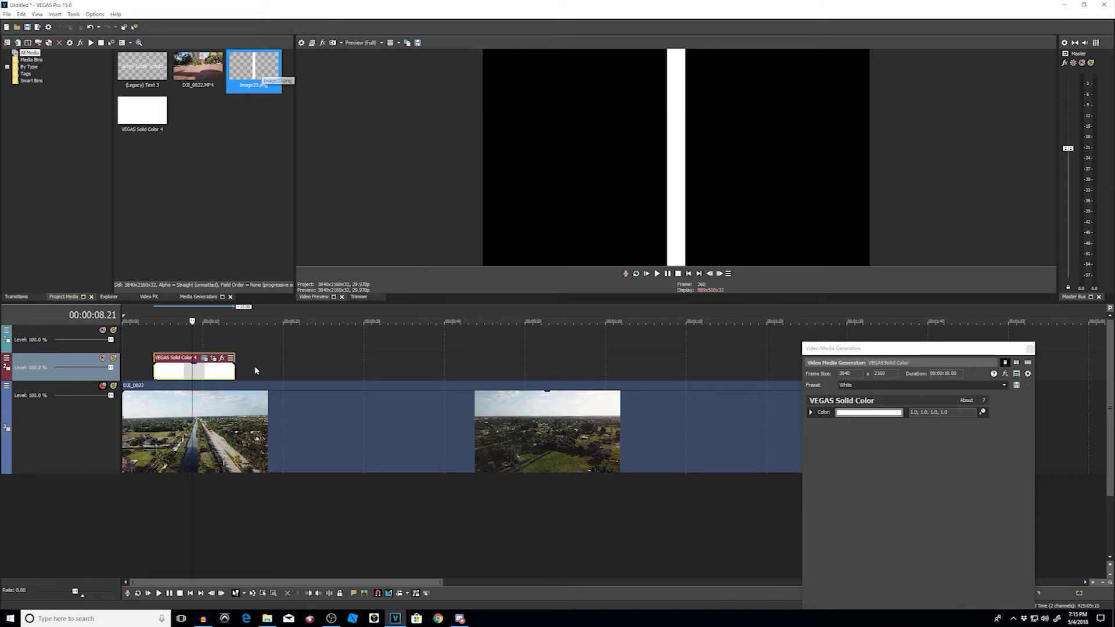
Step: Replace the white solid on the second track with Image23.png, starting near the five-second mark, and unmute the drone footage track
{"action": "left_click", "coordinate": [210, 370]}
{"action": "key", "text": "Delete"}
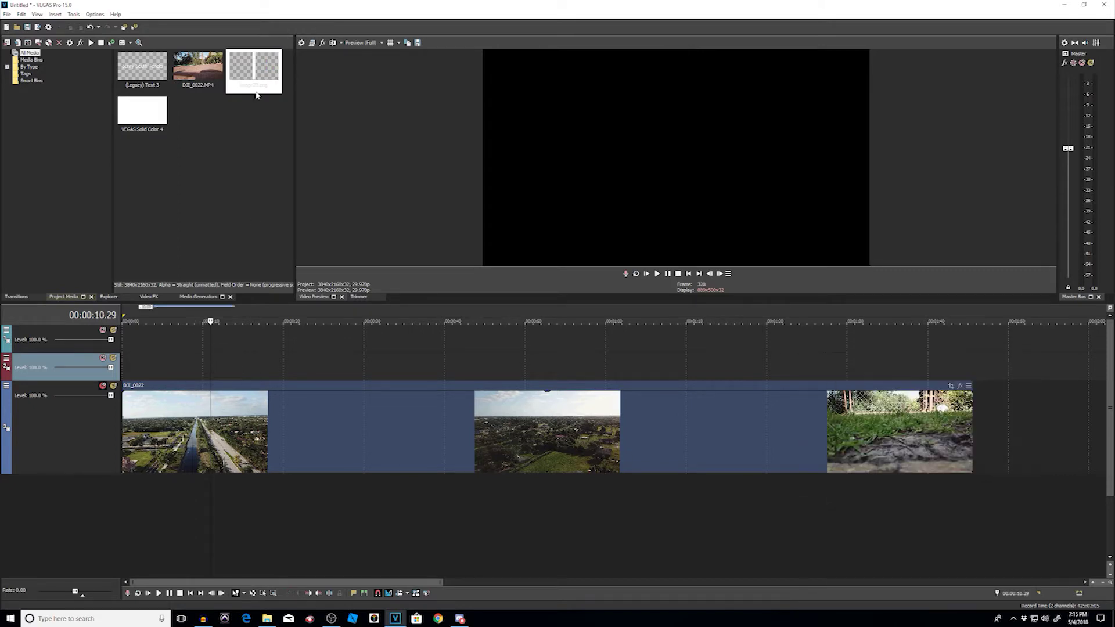
{"action": "left_click_drag", "start_coordinate": [254, 72], "coordinate": [166, 374]}
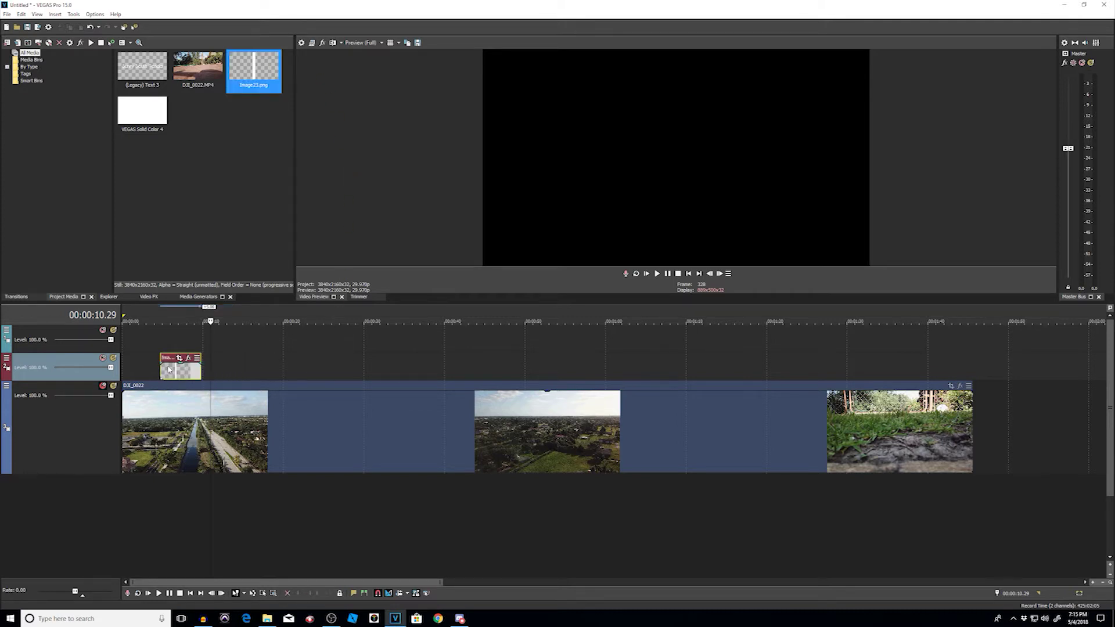
{"action": "left_click", "coordinate": [169, 340]}
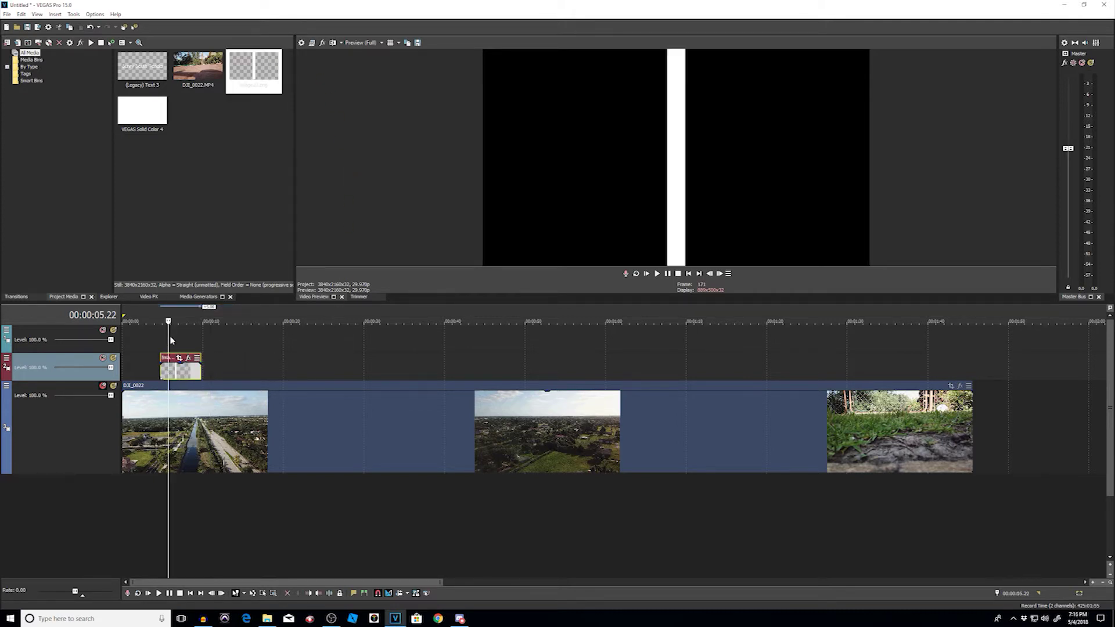
{"action": "left_click", "coordinate": [103, 389]}
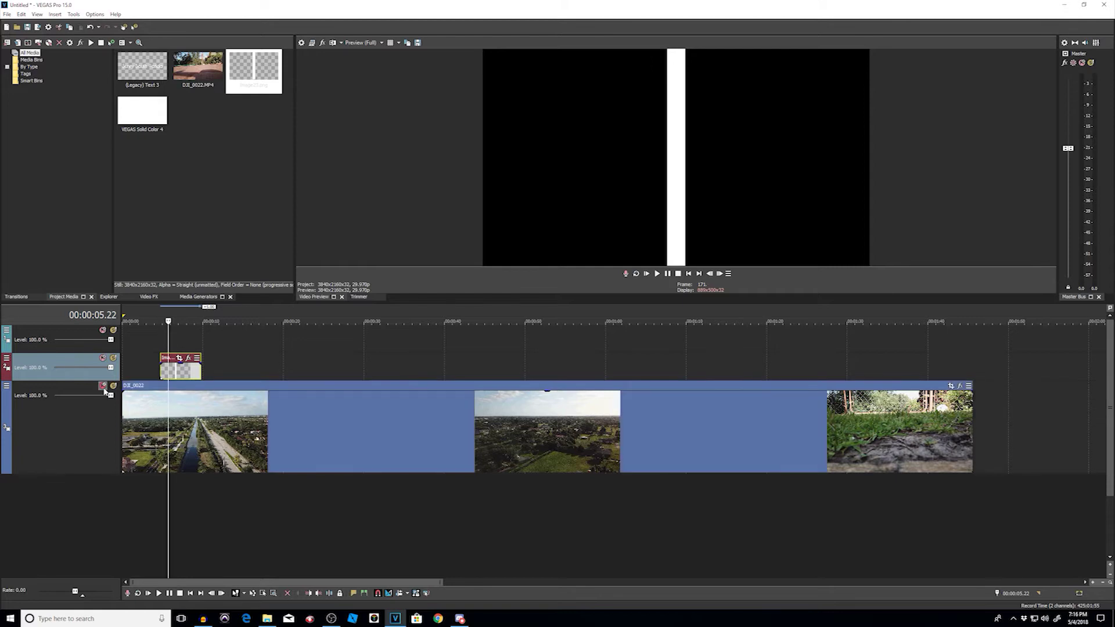
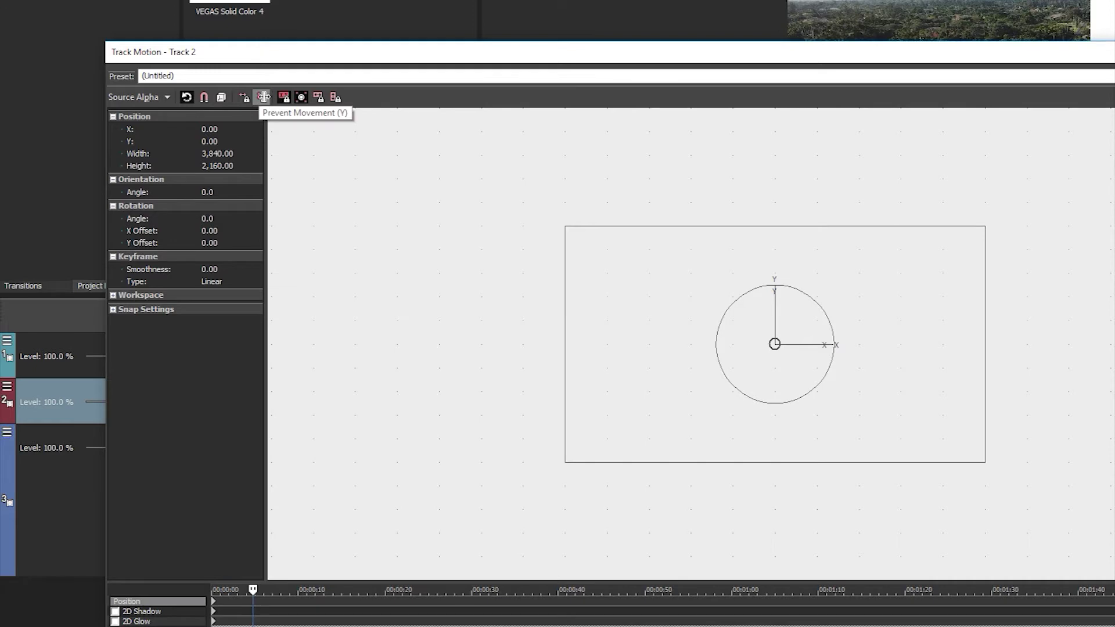
Step: Lock vertical movement in the bar's Track Motion and shift the bar out of frame to the right, X about 2,033, at 00:00:04.24
{"action": "left_click", "coordinate": [264, 96]}
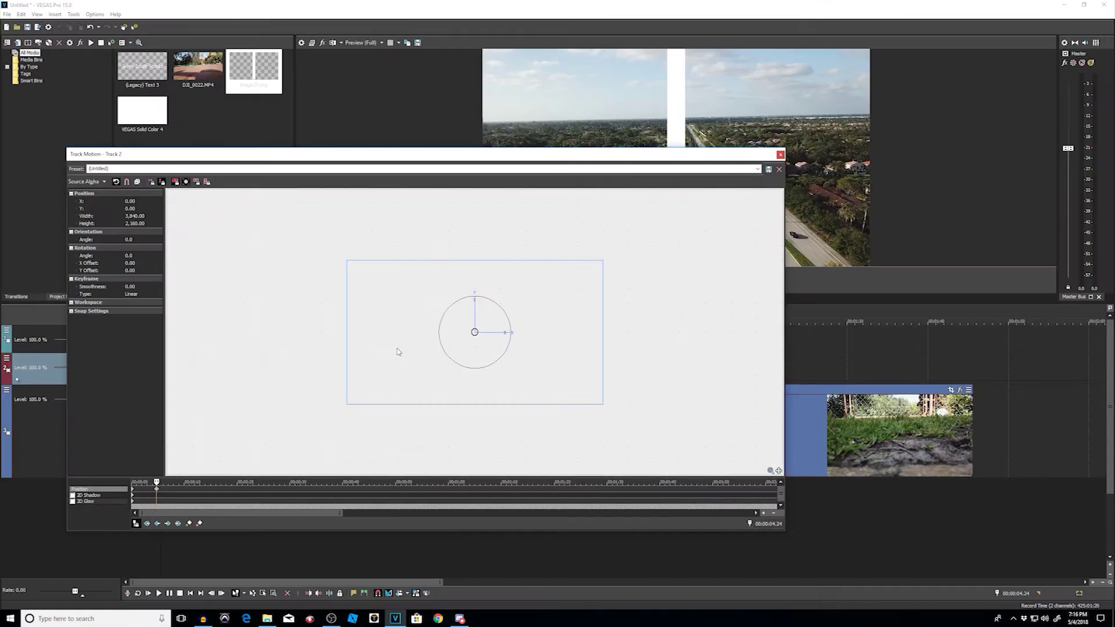
{"action": "left_click_drag", "start_coordinate": [649, 371], "coordinate": [869, 378]}
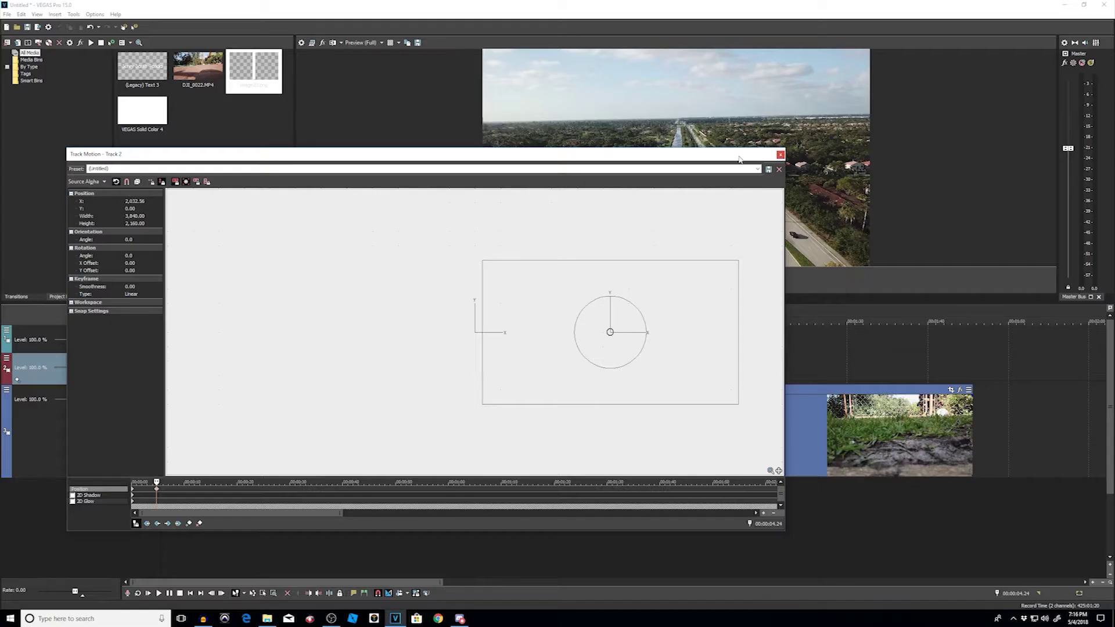
{"action": "left_click_drag", "start_coordinate": [739, 158], "coordinate": [577, 436]}
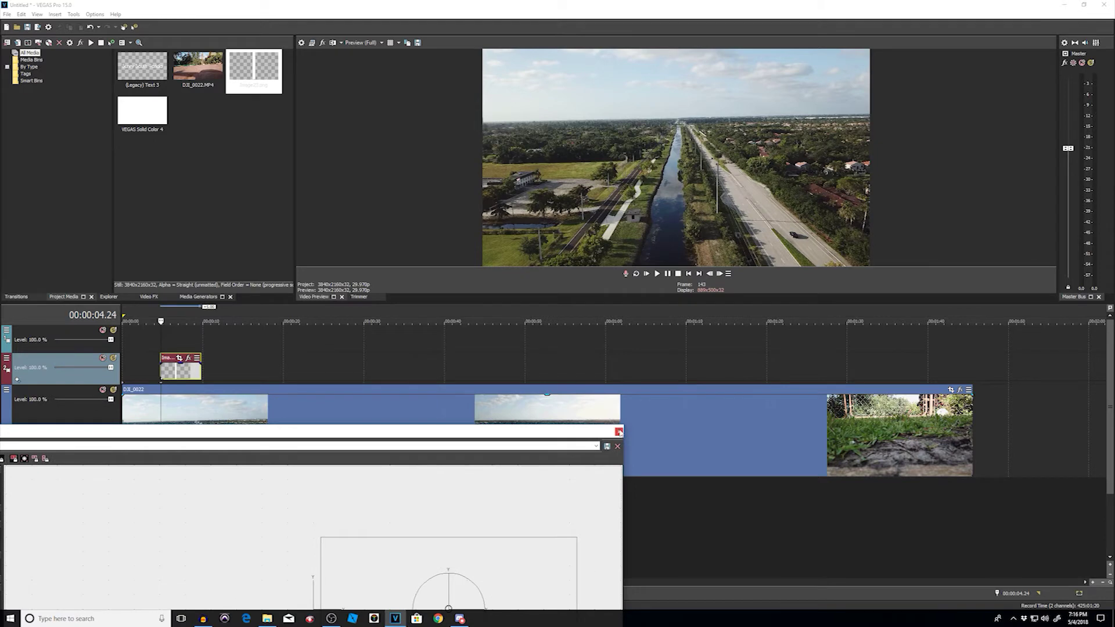
Step: Add a Track Motion position keyframe at 00:00:05.17 and move the bar to the left side of the frame, X about -1,719
{"action": "left_click", "coordinate": [164, 340]}
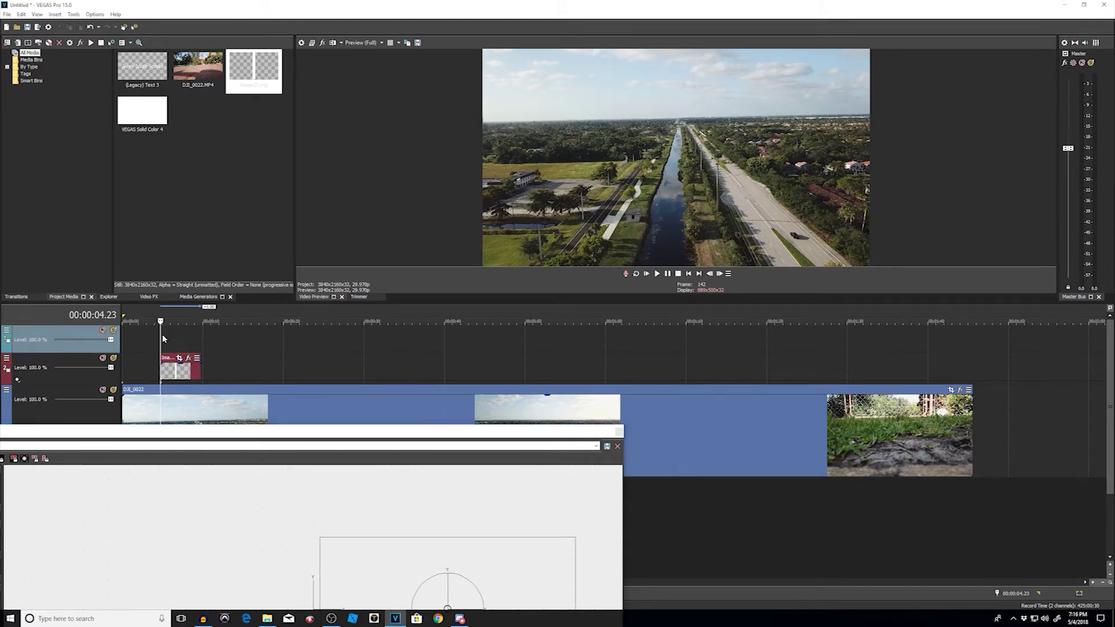
{"action": "key", "text": "space"}
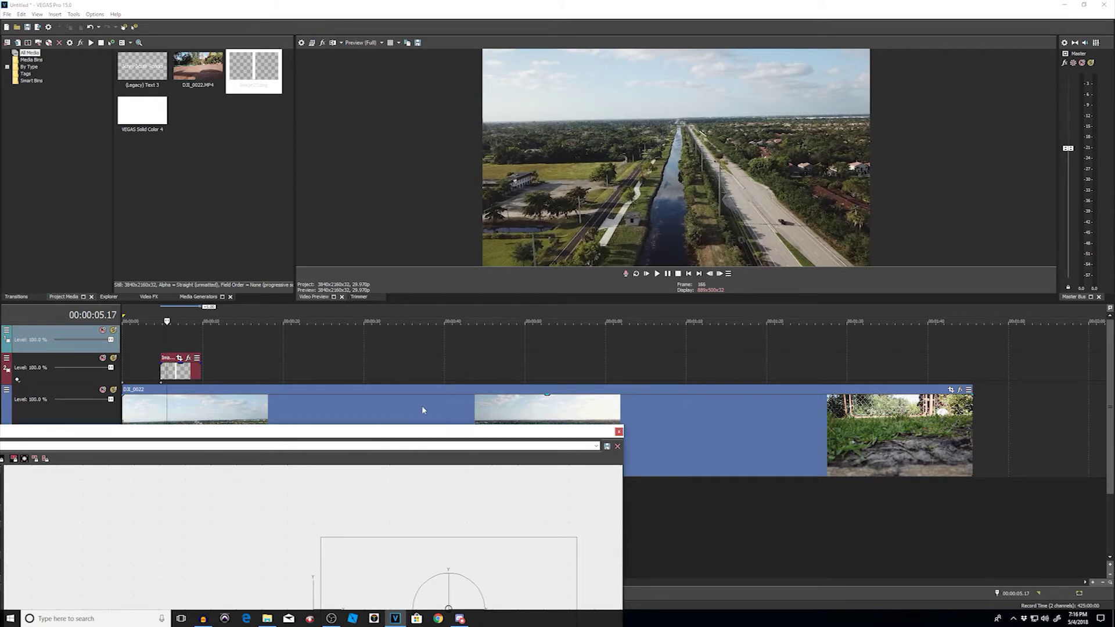
{"action": "left_click_drag", "start_coordinate": [410, 433], "coordinate": [554, 86]}
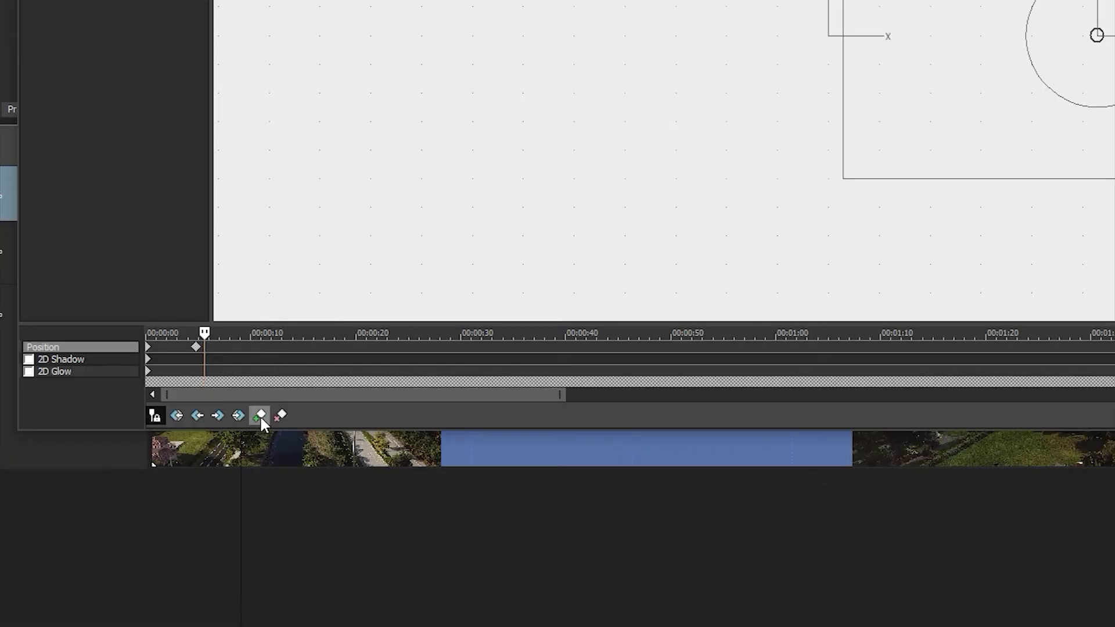
{"action": "left_click", "coordinate": [176, 451]}
{"action": "left_click_drag", "start_coordinate": [1067, 149], "coordinate": [947, 117]}
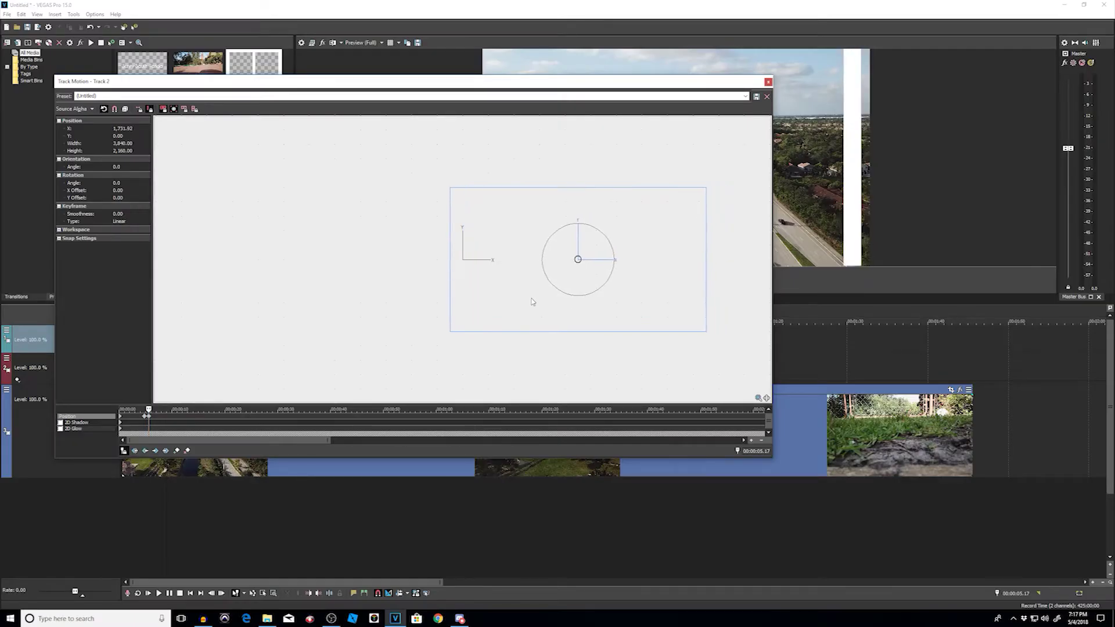
{"action": "left_click_drag", "start_coordinate": [533, 302], "coordinate": [458, 298]}
{"action": "left_click_drag", "start_coordinate": [489, 81], "coordinate": [458, 250]}
{"action": "left_click_drag", "start_coordinate": [385, 448], "coordinate": [227, 443]}
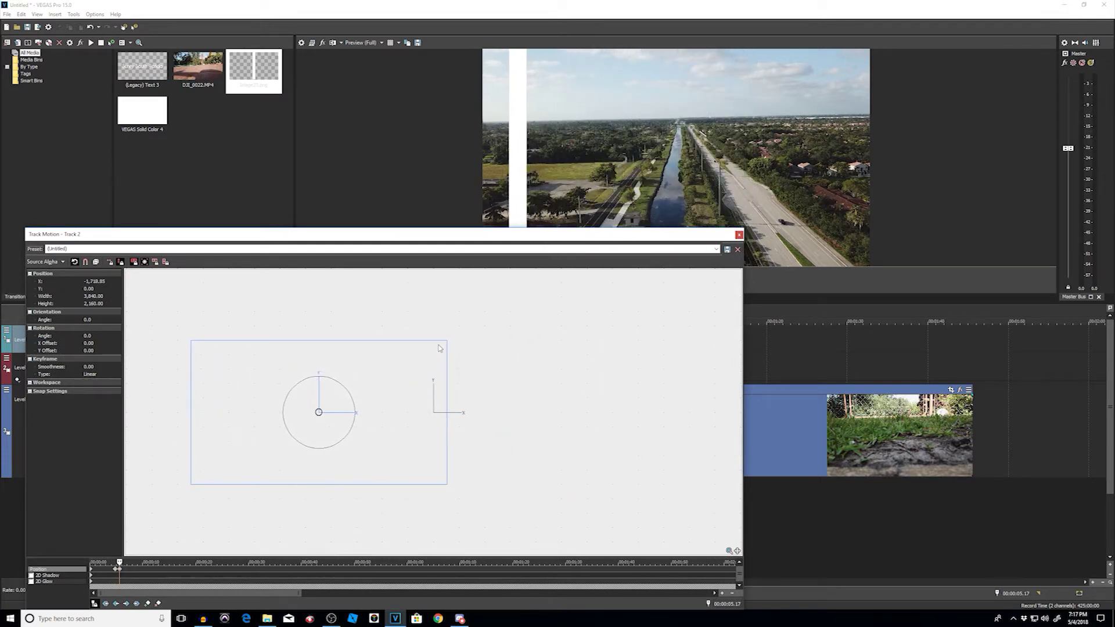
{"action": "left_click_drag", "start_coordinate": [552, 239], "coordinate": [667, 540]}
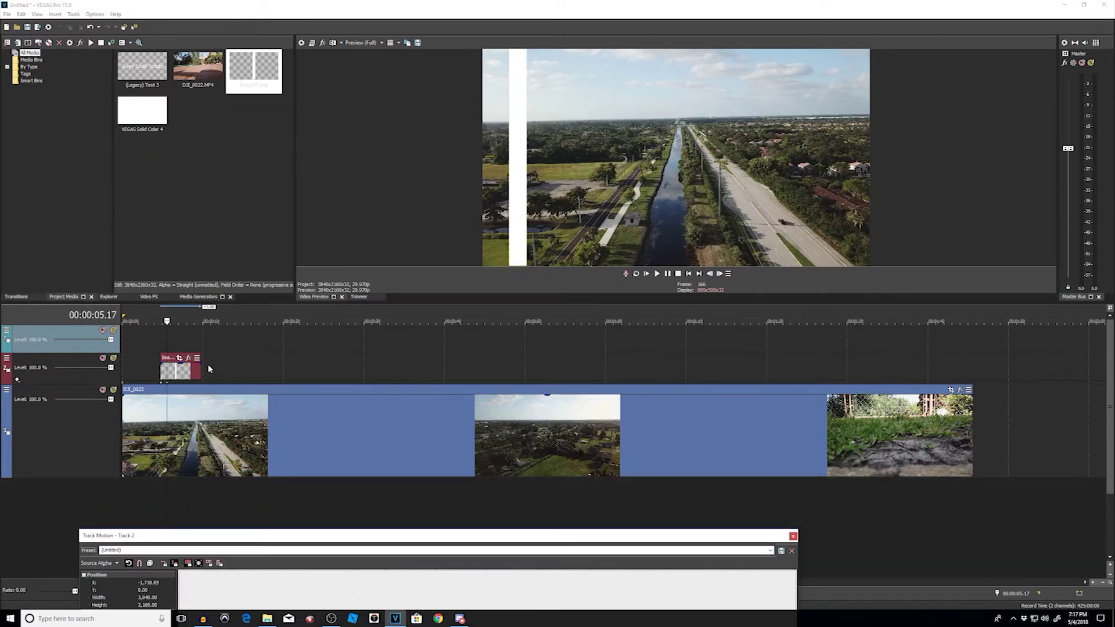
Step: Play back the white bar's sweep across the drone footage from just before the bar clip
{"action": "left_click", "coordinate": [162, 342]}
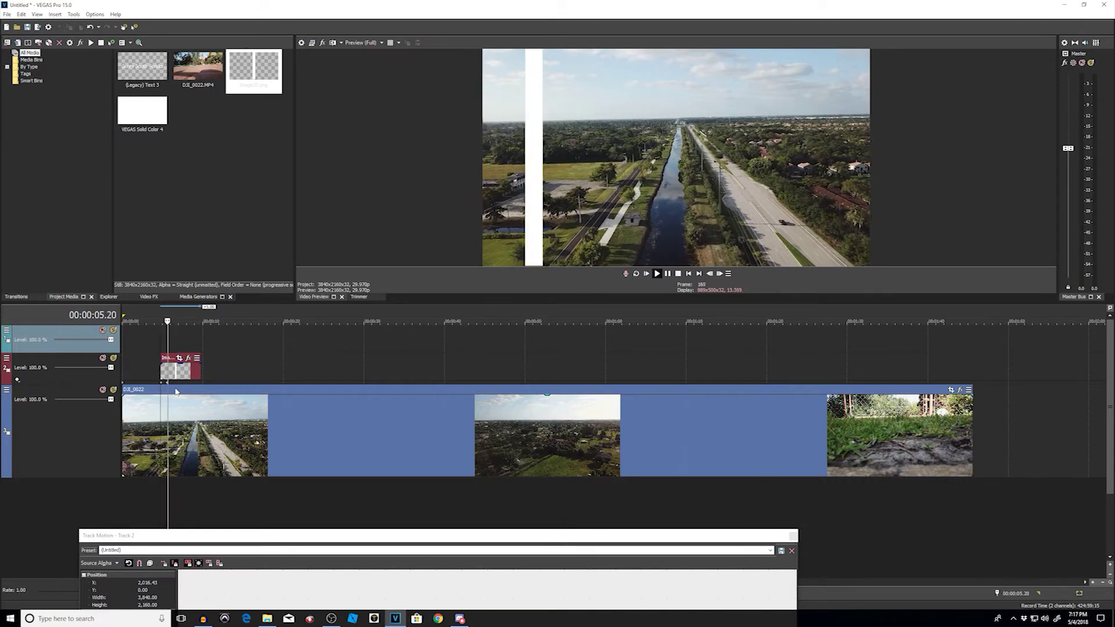
{"action": "left_click", "coordinate": [154, 337]}
{"action": "key", "text": "space"}
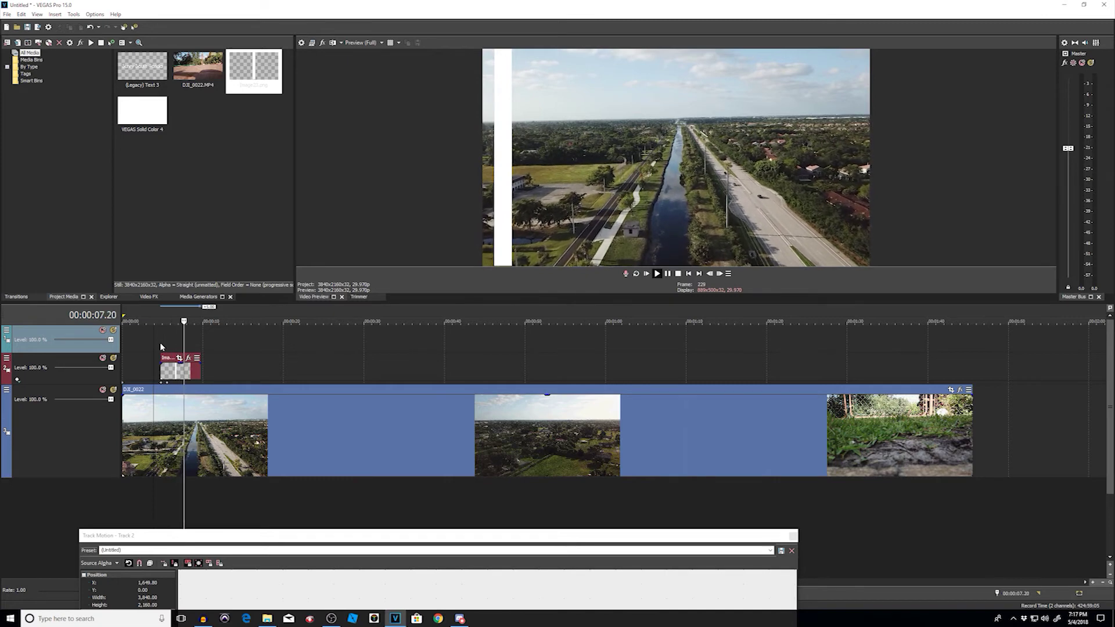
{"action": "key", "text": "space"}
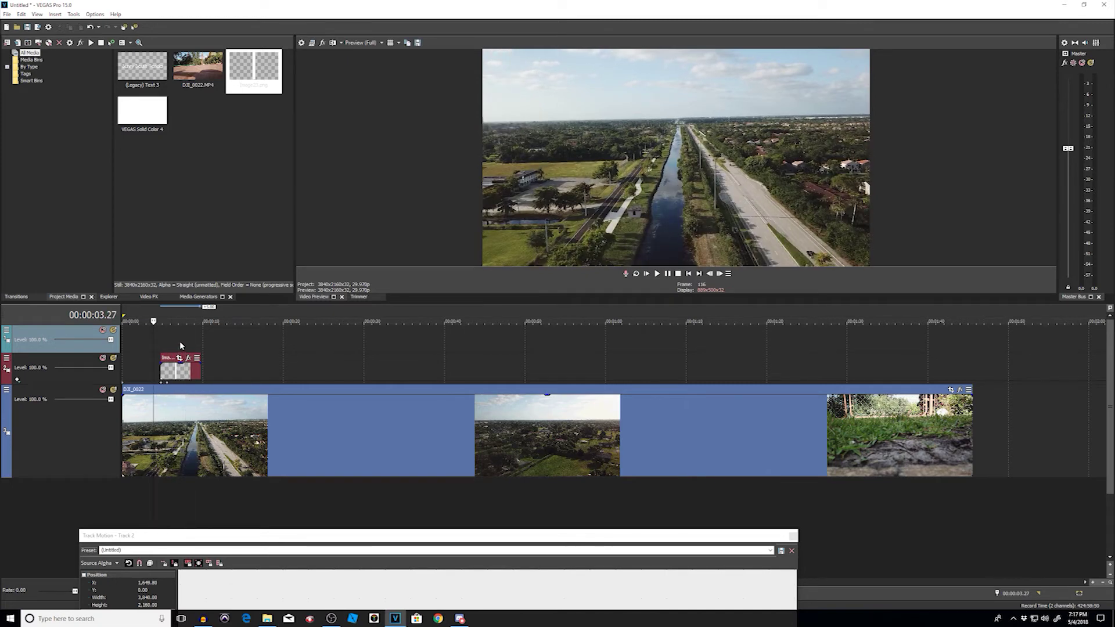
{"action": "key", "text": "space"}
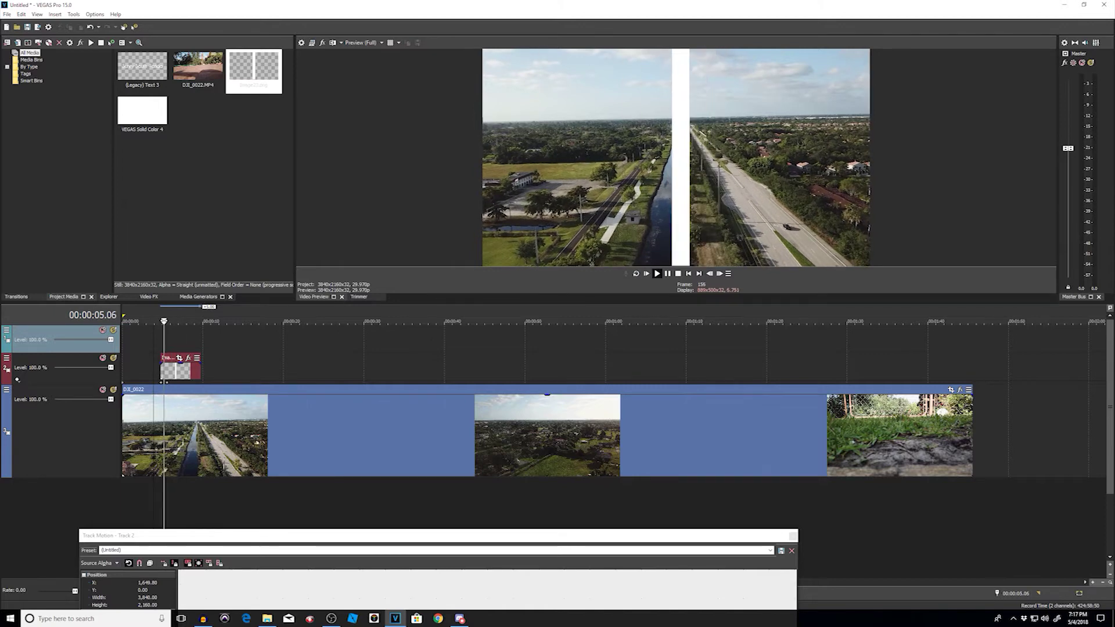
{"action": "key", "text": "space"}
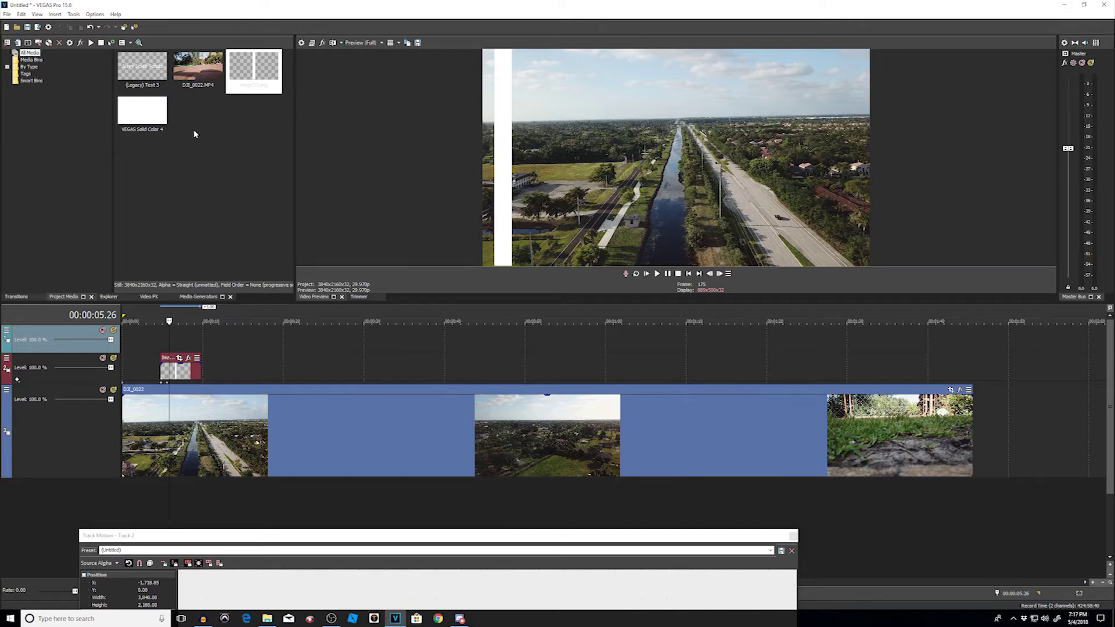
Step: Add the existing (Legacy) Text 3 title to the top track, aligned with the bar clip's start, and move its track beneath the bar's
{"action": "left_click", "coordinate": [199, 297]}
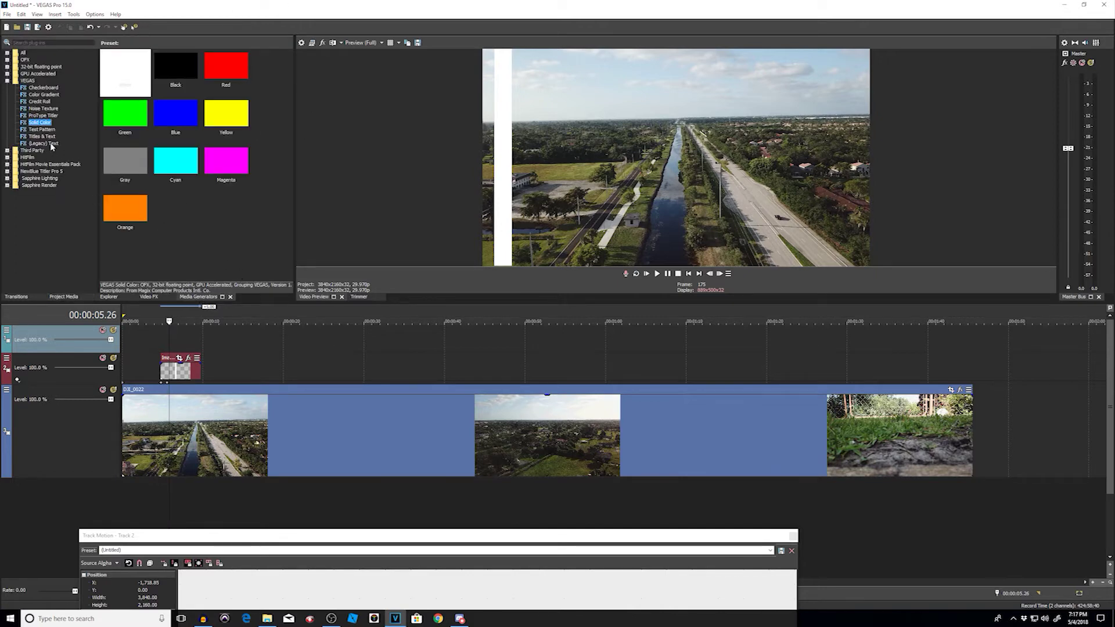
{"action": "left_click", "coordinate": [65, 296]}
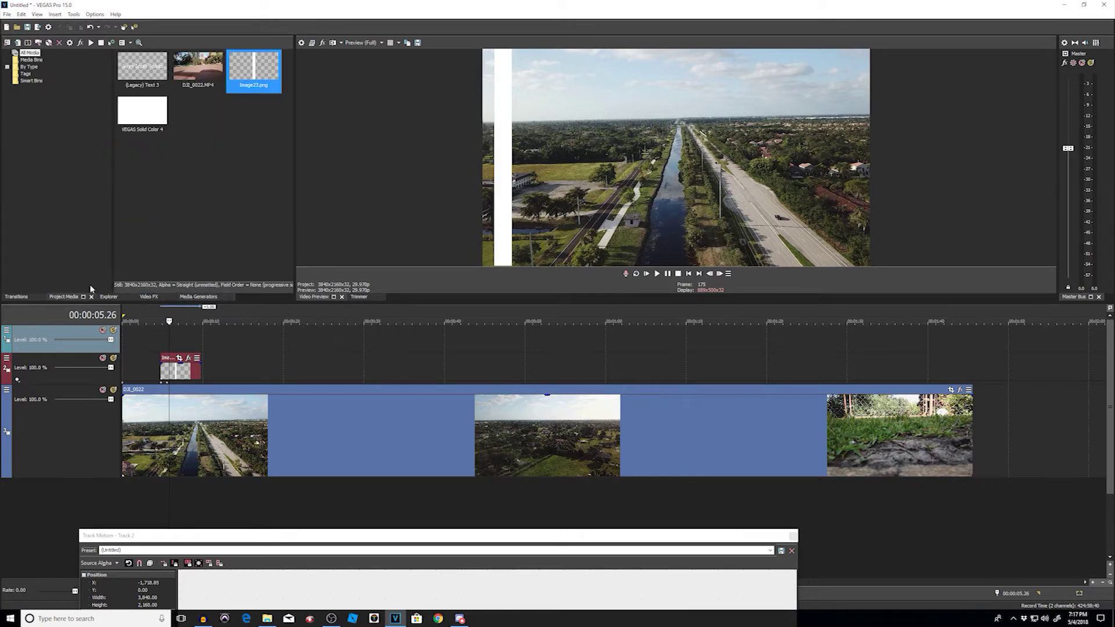
{"action": "left_click_drag", "start_coordinate": [145, 86], "coordinate": [167, 353]}
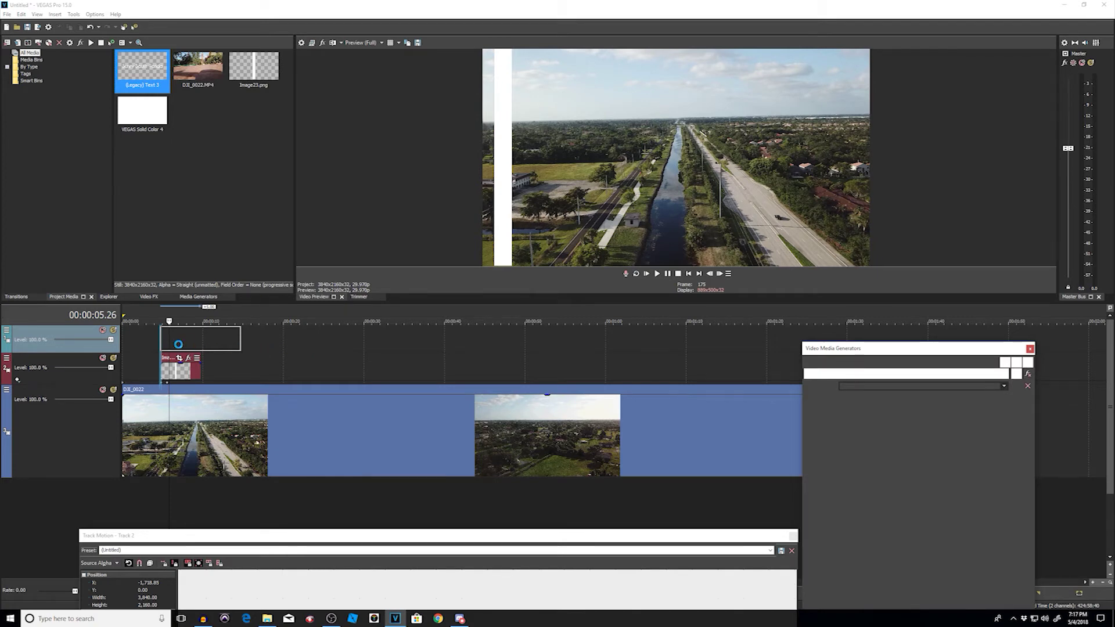
{"action": "left_click", "coordinate": [180, 347]}
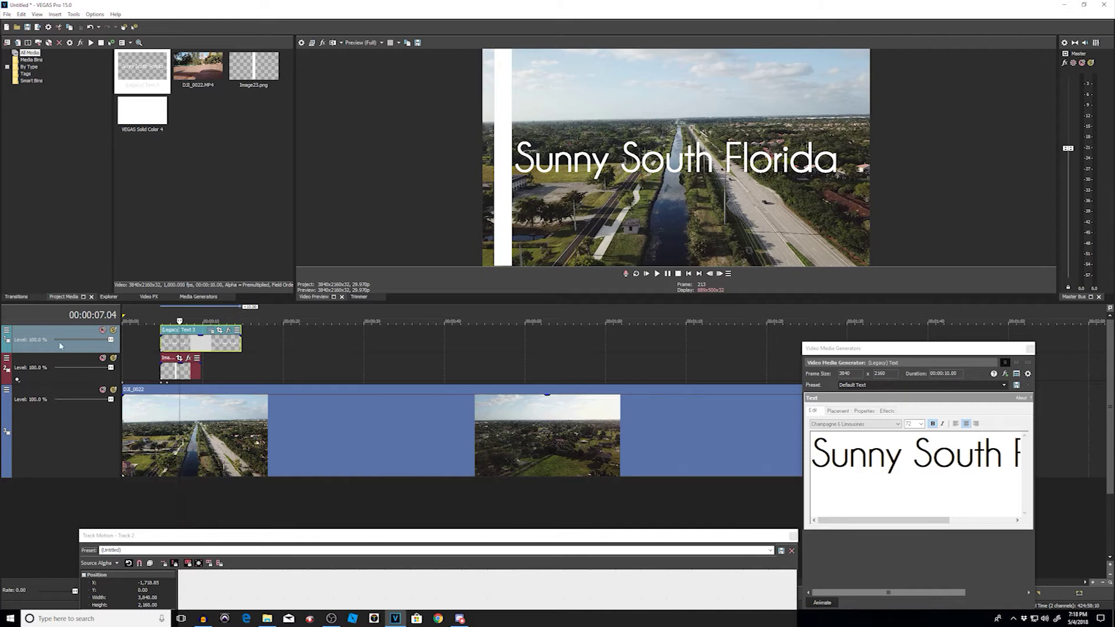
{"action": "left_click_drag", "start_coordinate": [76, 347], "coordinate": [75, 377]}
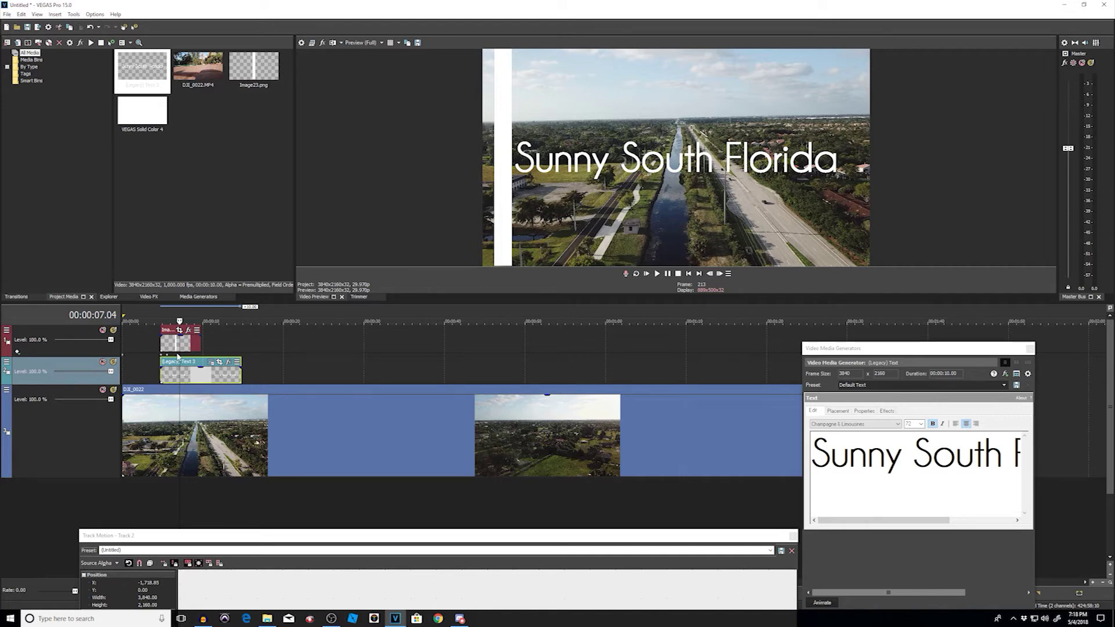
Step: Play back the bar sweep together with the title from just before both clips
{"action": "left_click", "coordinate": [155, 341]}
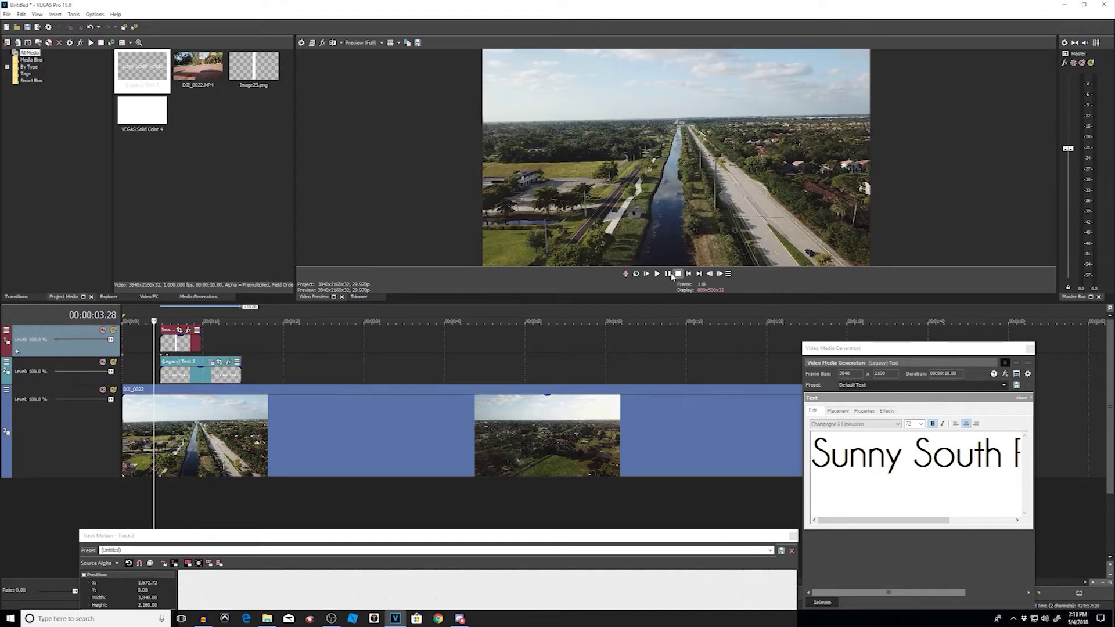
{"action": "left_click", "coordinate": [658, 274]}
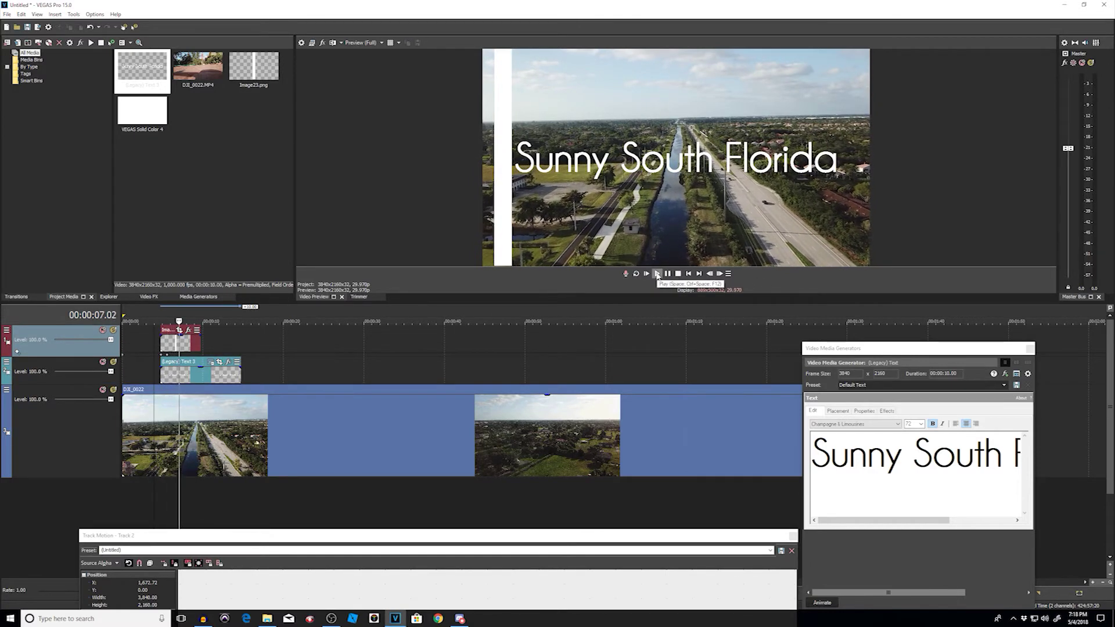
{"action": "key", "text": "space"}
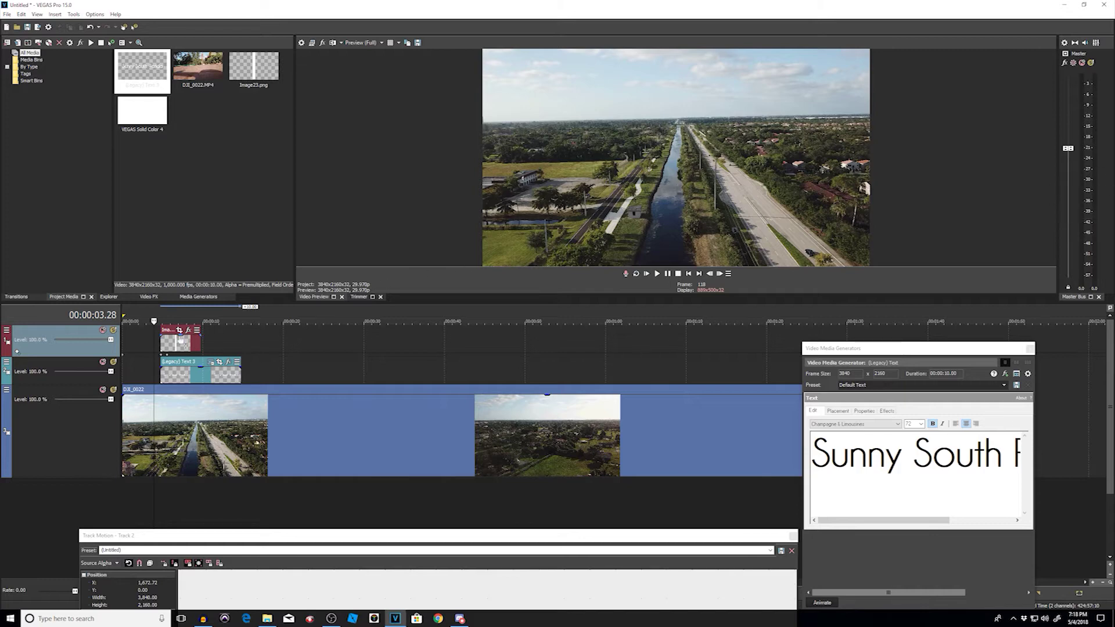
Step: Move the title clip to start at 00:00:05.24 and apply the Push Right transition to its beginning
{"action": "key", "text": "space"}
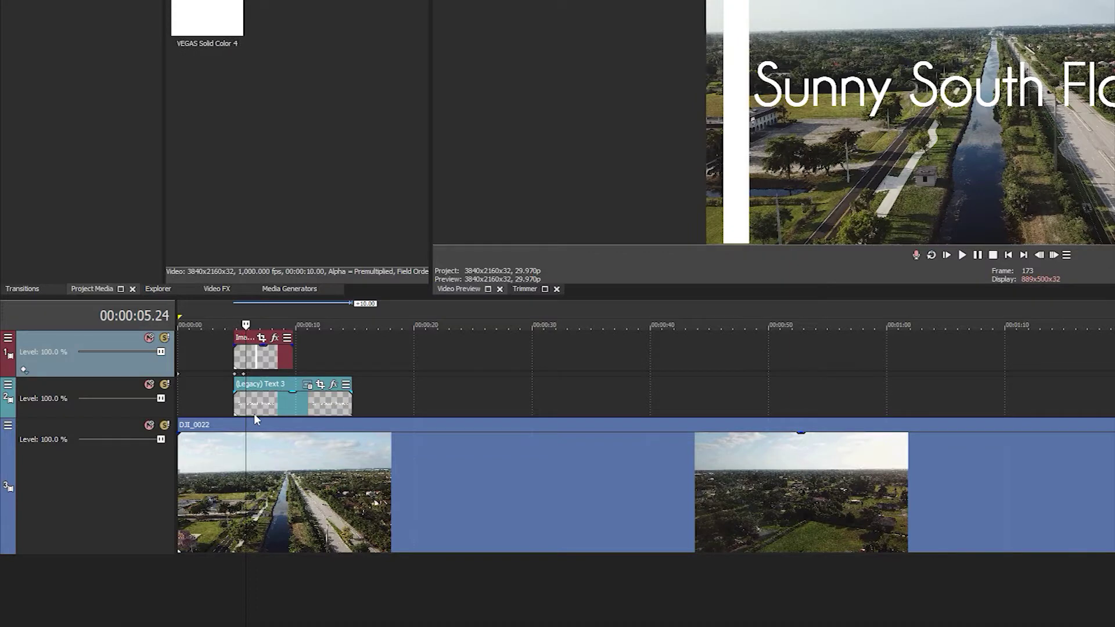
{"action": "left_click", "coordinate": [182, 378]}
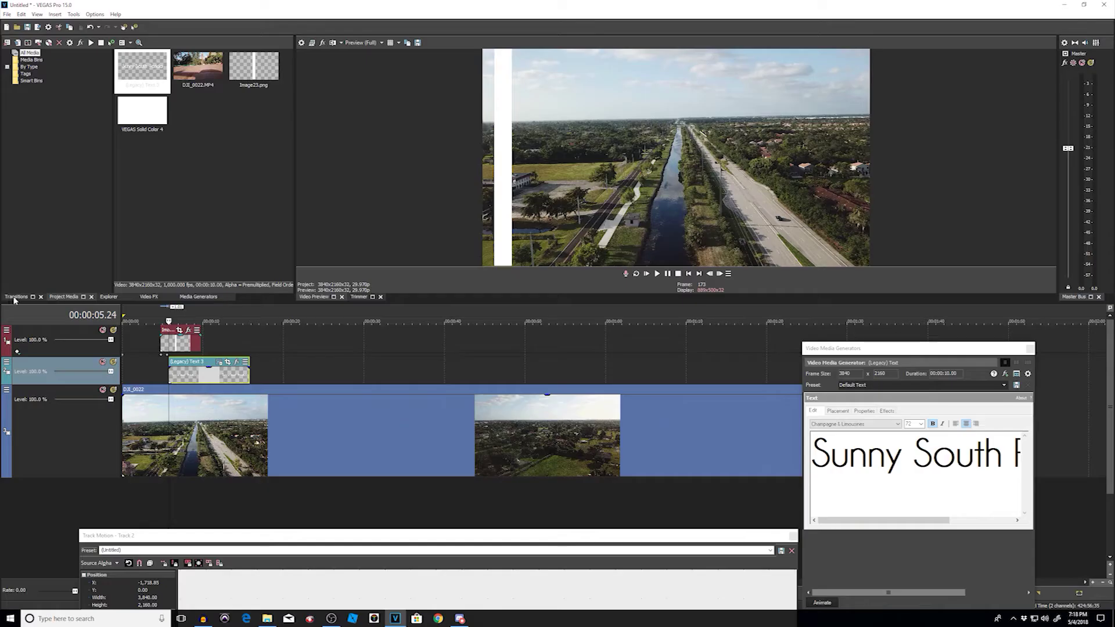
{"action": "left_click", "coordinate": [22, 288]}
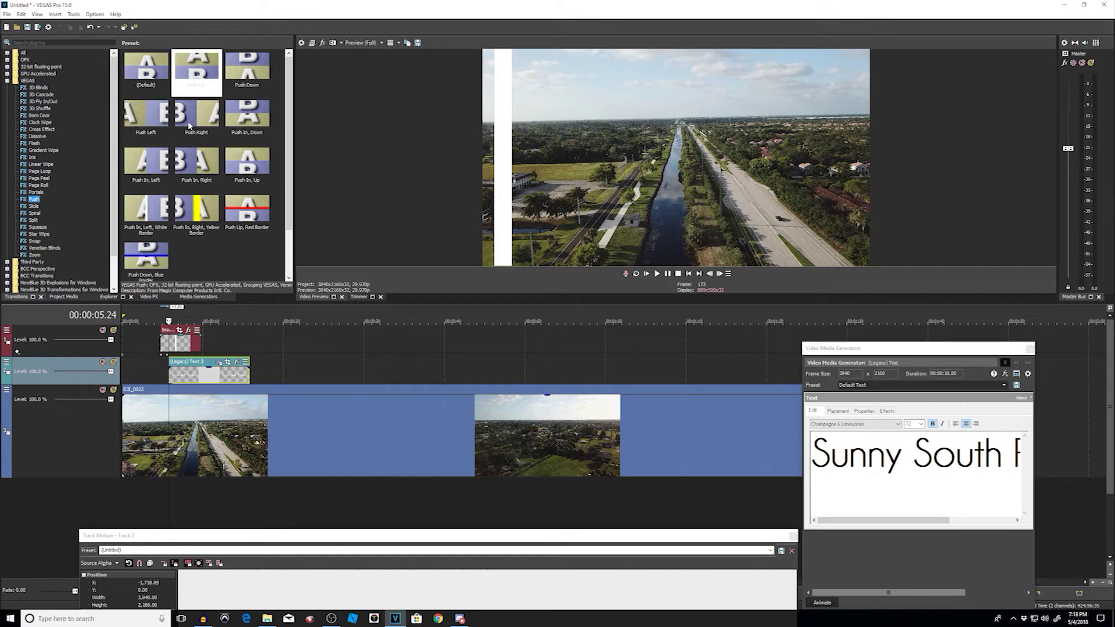
{"action": "left_click_drag", "start_coordinate": [187, 133], "coordinate": [172, 378]}
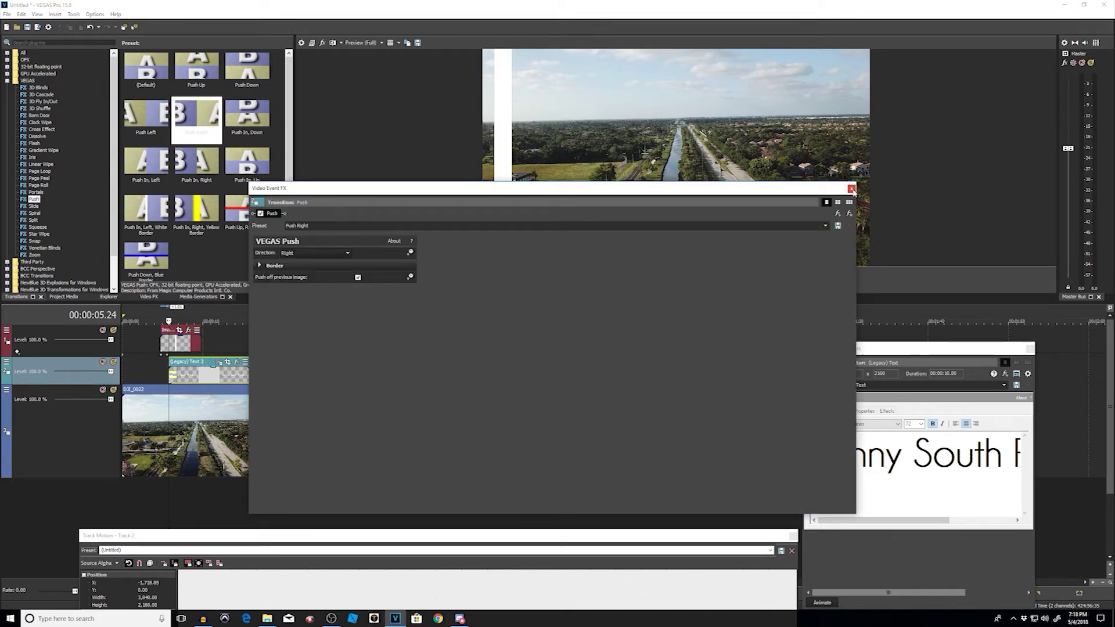
{"action": "left_click", "coordinate": [852, 188]}
Step: Play back the title's push-in behind the sweeping white bar from just before the bar clip
{"action": "left_click", "coordinate": [154, 333]}
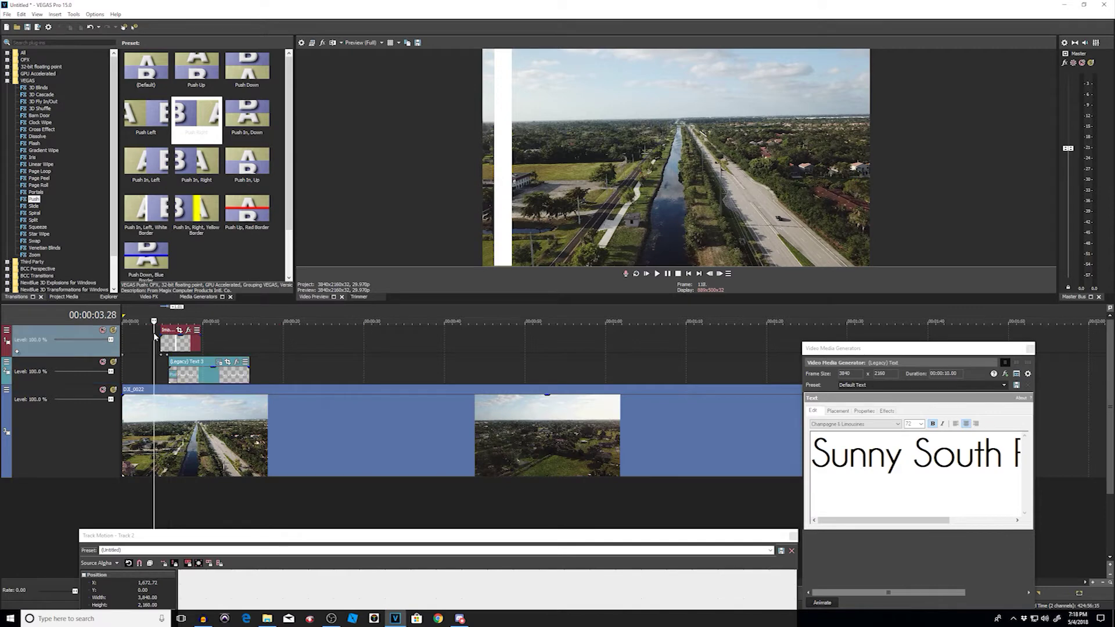
{"action": "key", "text": "space"}
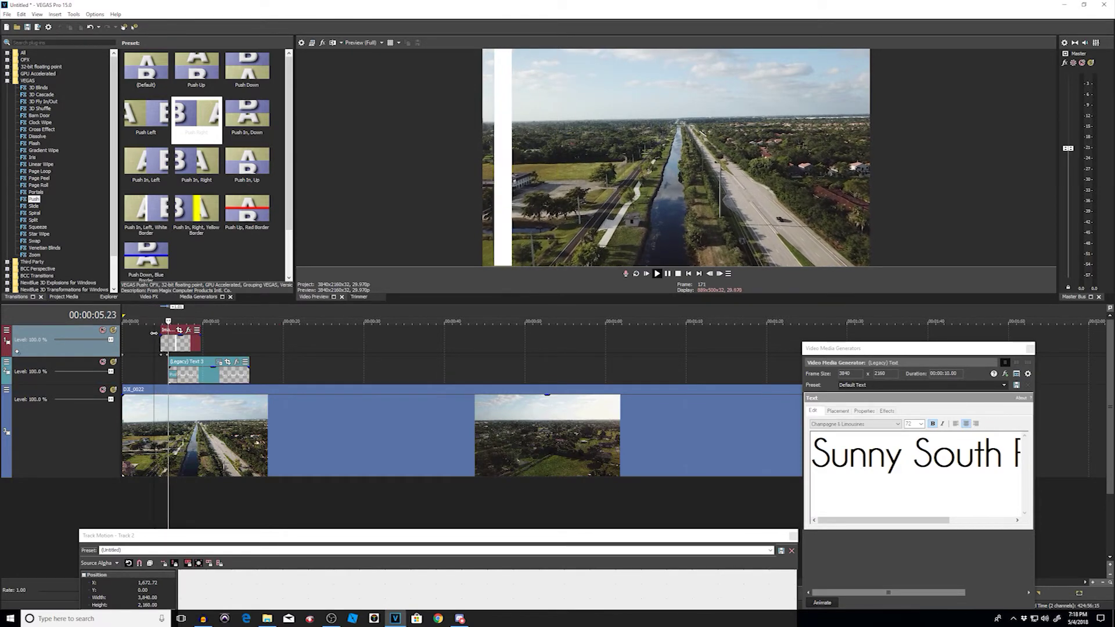
{"action": "key", "text": "space"}
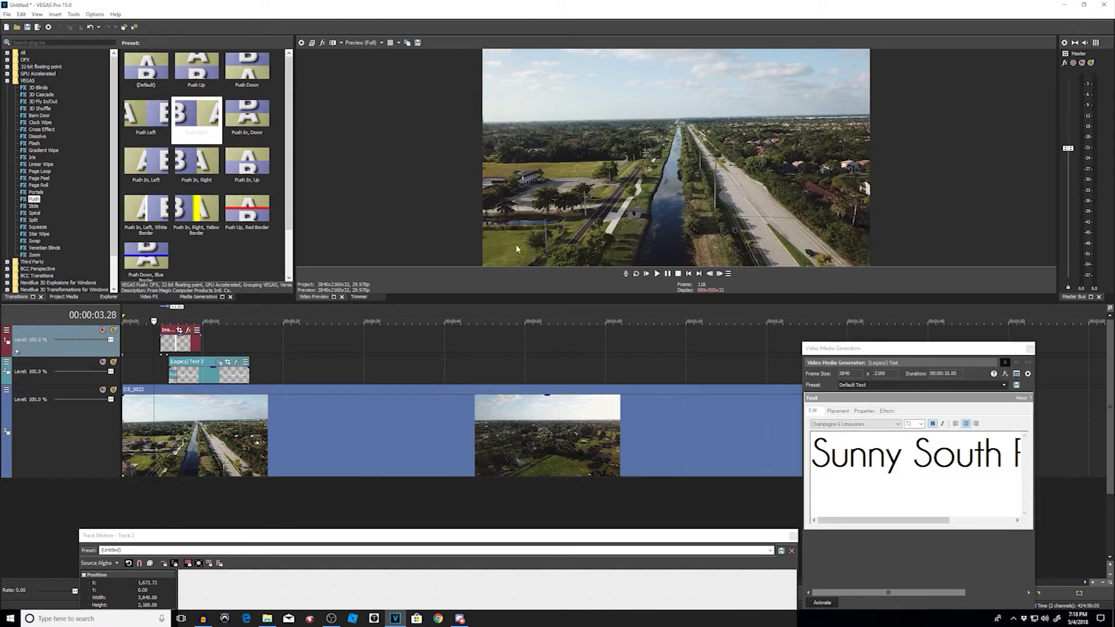
{"action": "left_click", "coordinate": [159, 370]}
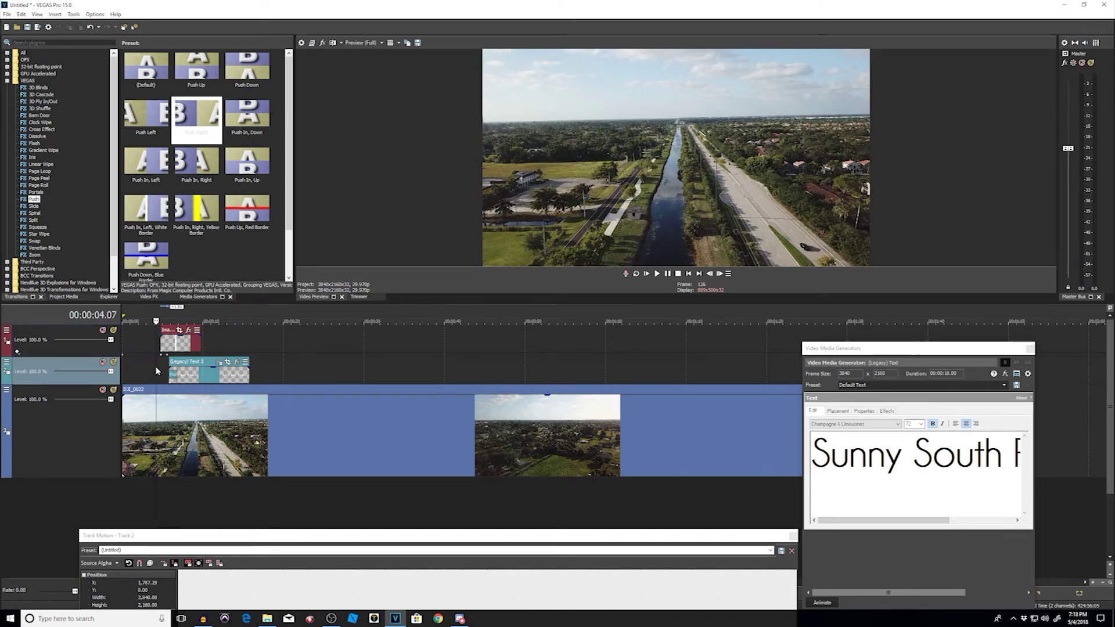
Step: Insert a video track between the bar and title tracks and duplicate the DJI_0022 drone clip onto it
{"action": "key", "text": "space"}
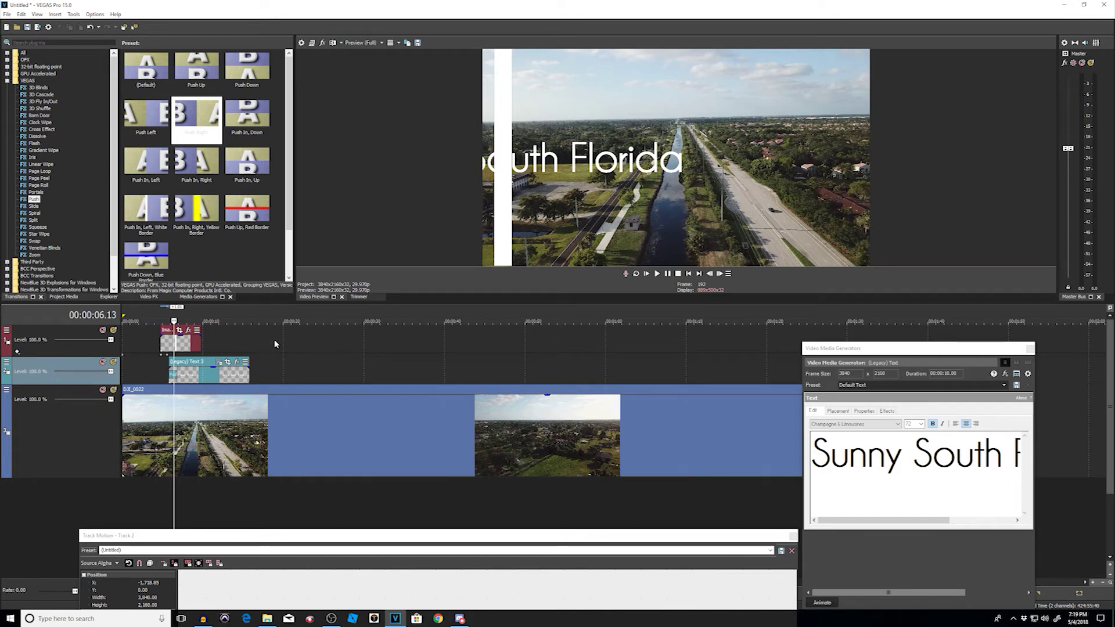
{"action": "key", "text": "ctrl+shift+q"}
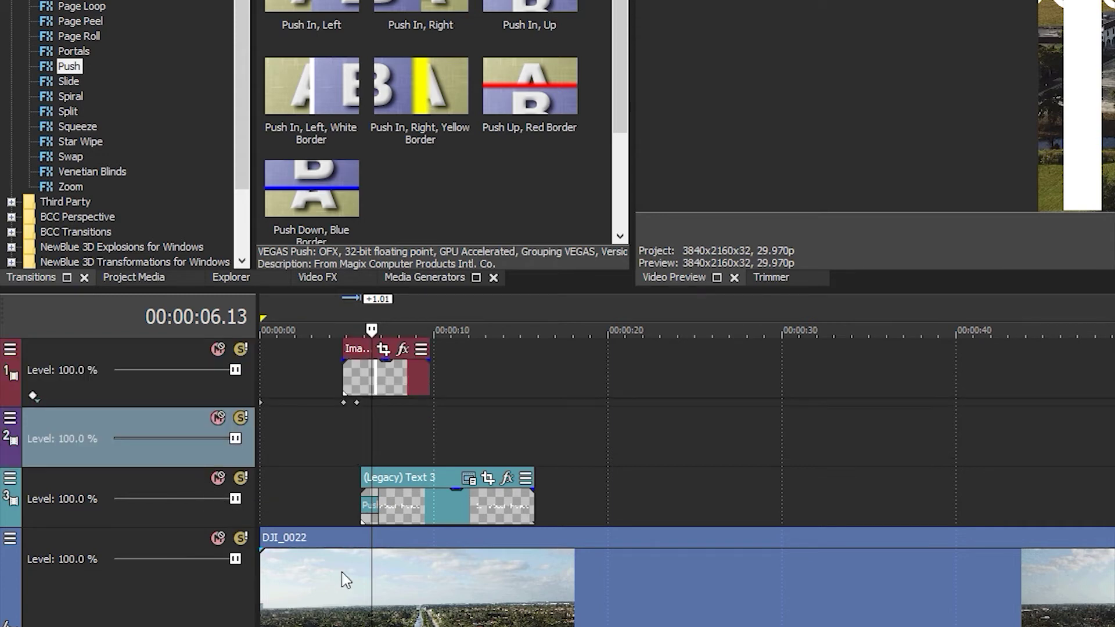
{"action": "left_click", "coordinate": [340, 549]}
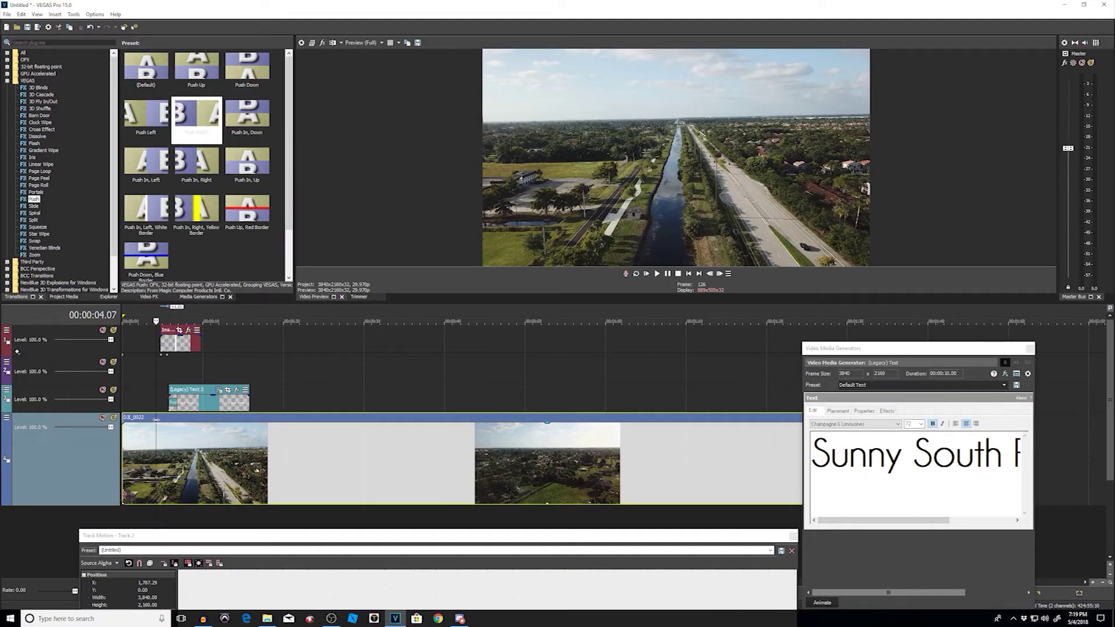
{"action": "left_click_drag", "start_coordinate": [141, 419], "coordinate": [161, 372]}
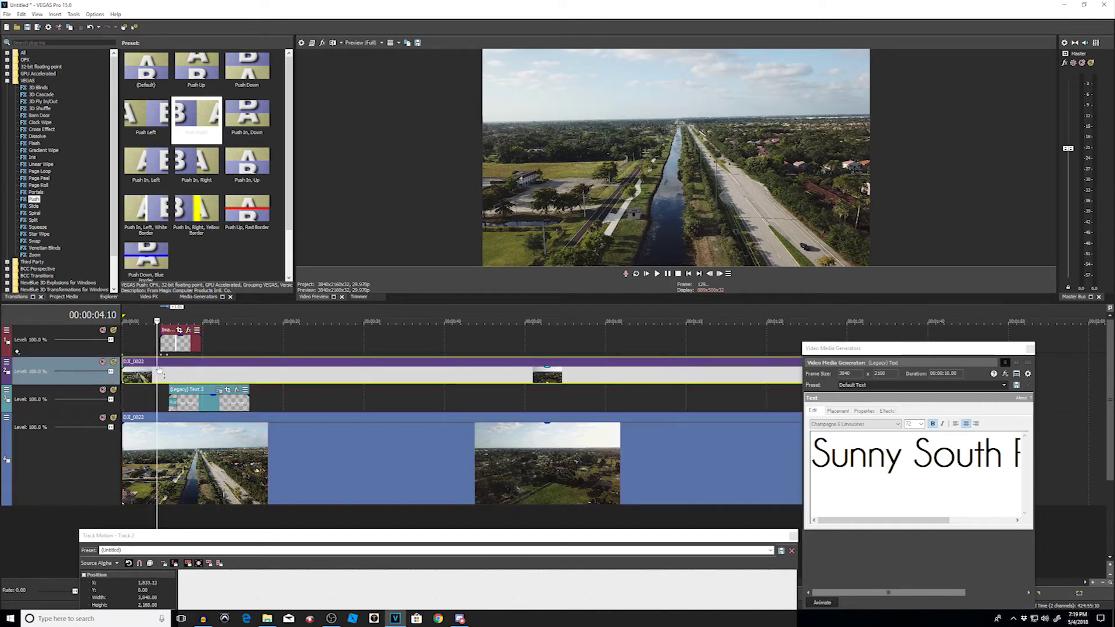
Step: Split the duplicated DJI_0022 clip at 00:00:04.23 and 00:00:15.24 and delete the pieces before and after that span
{"action": "left_click", "coordinate": [161, 369]}
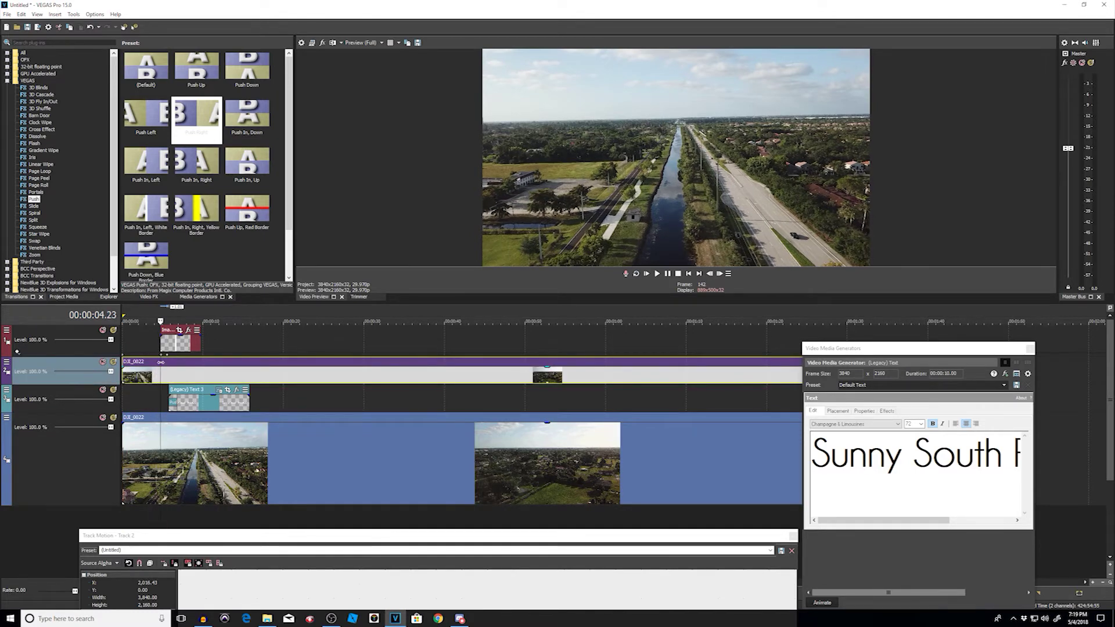
{"action": "key", "text": "s"}
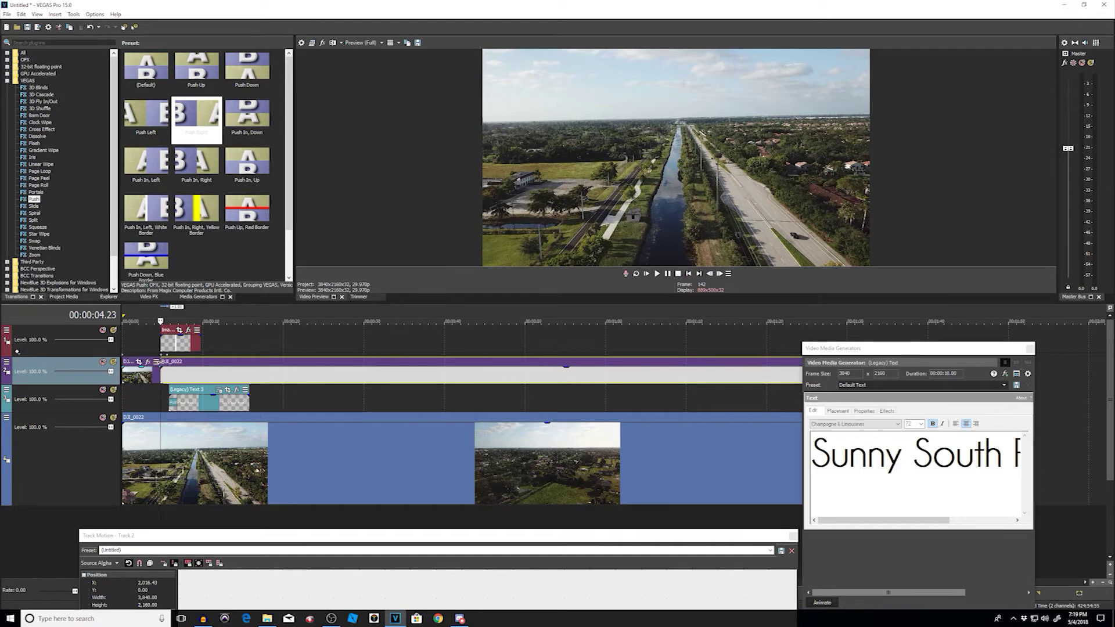
{"action": "left_click", "coordinate": [249, 373]}
{"action": "key", "text": "s"}
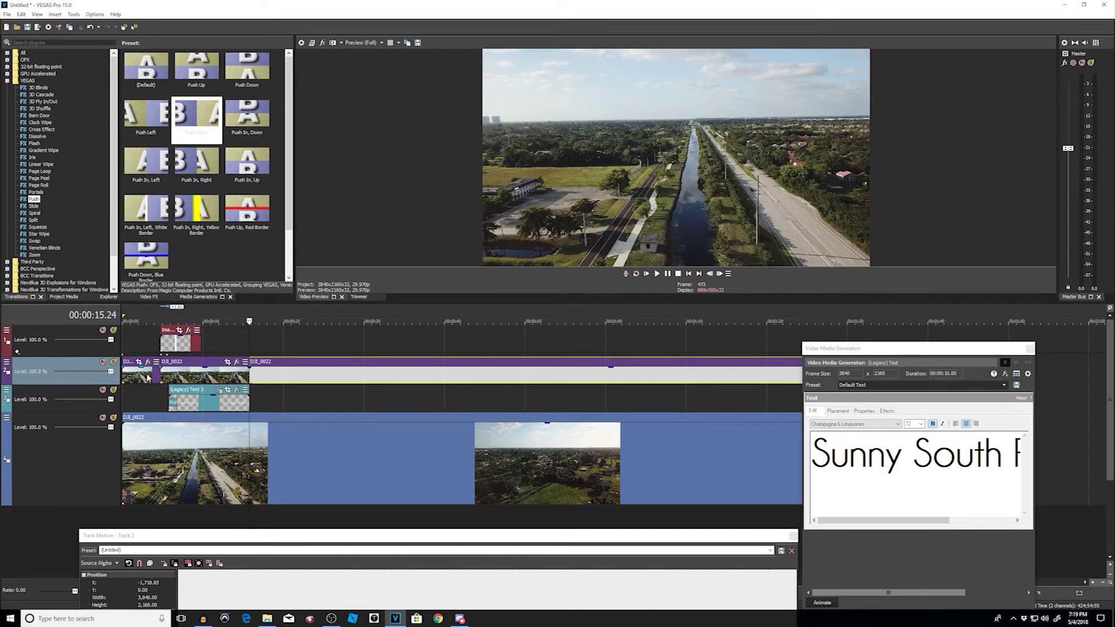
{"action": "left_click", "coordinate": [148, 378]}
{"action": "key", "text": "Delete"}
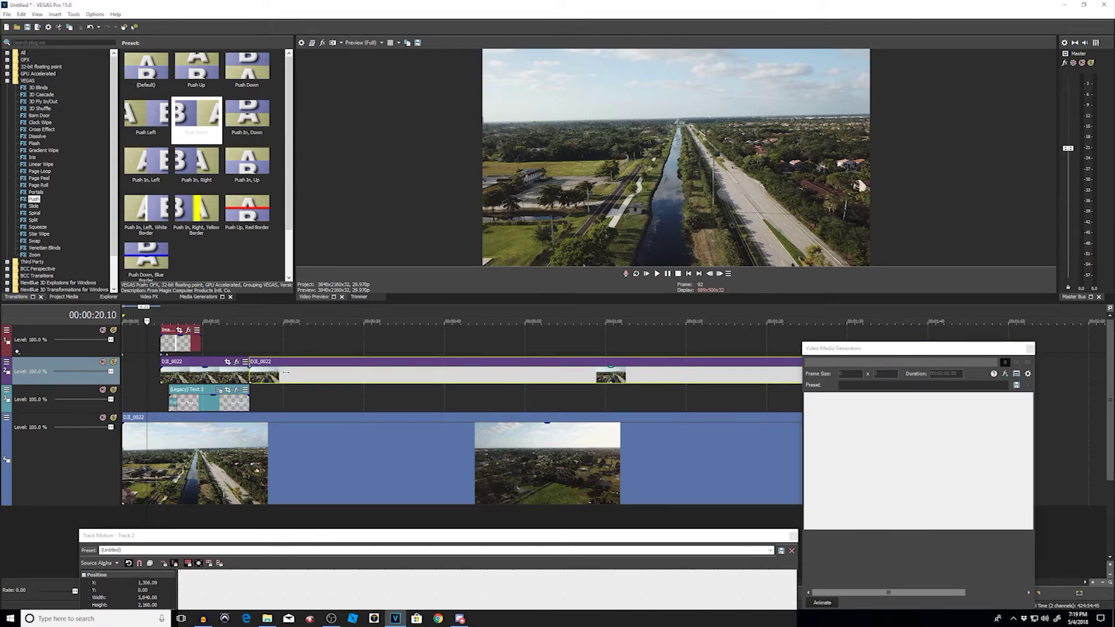
{"action": "key", "text": "Delete"}
{"action": "left_click", "coordinate": [289, 368]}
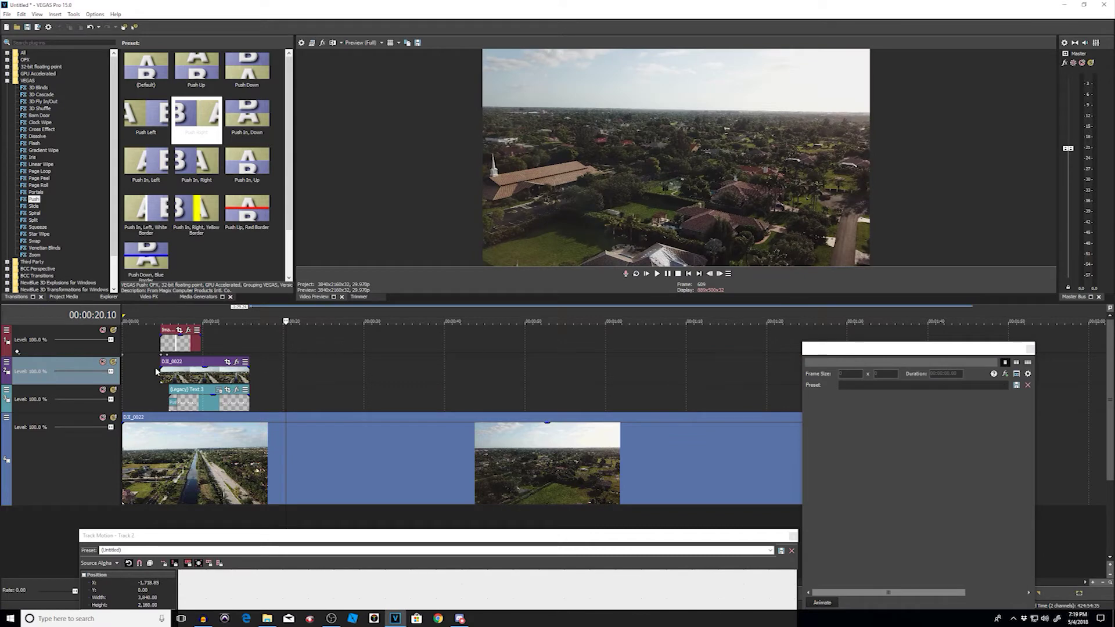
Step: Play back the bar sweep with the footage copy covering the title, starting just before the bar clip
{"action": "left_click", "coordinate": [157, 334]}
{"action": "key", "text": "space"}
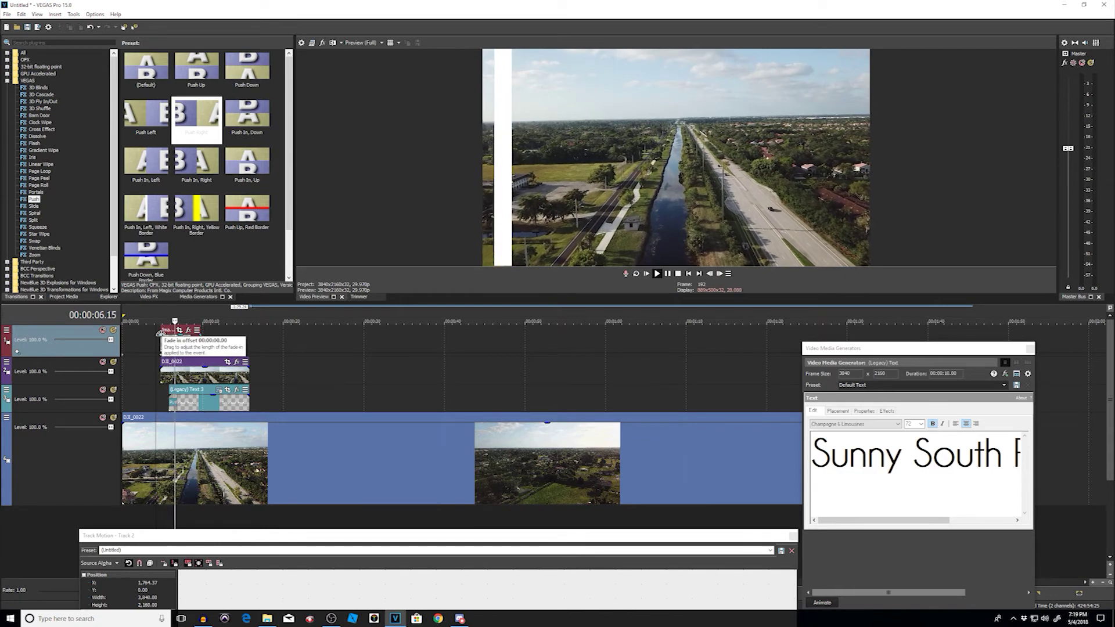
{"action": "key", "text": "space"}
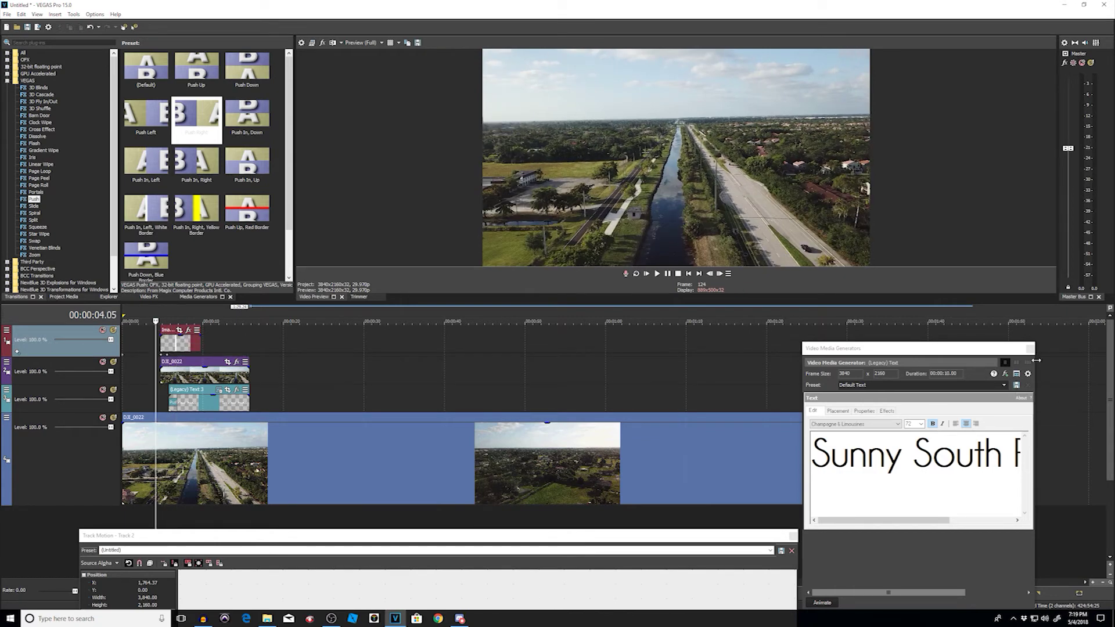
Step: Close the Video Media Generators window and lower the opacity of the trimmed DJI_0022 copy so the title shows through faintly
{"action": "left_click", "coordinate": [1030, 349]}
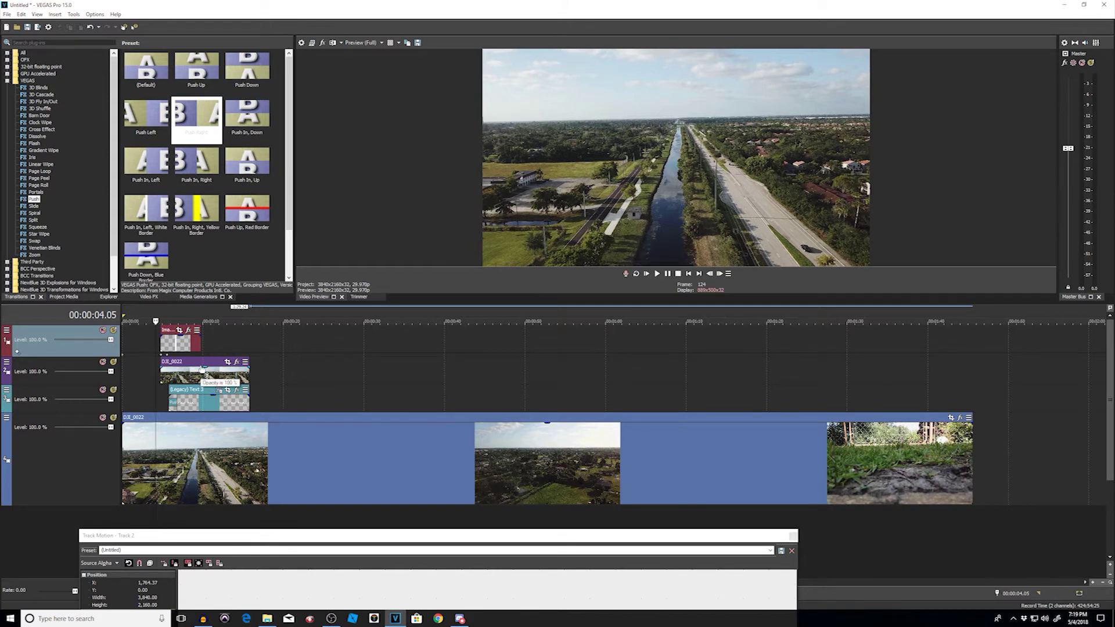
{"action": "left_click_drag", "start_coordinate": [203, 369], "coordinate": [206, 371]}
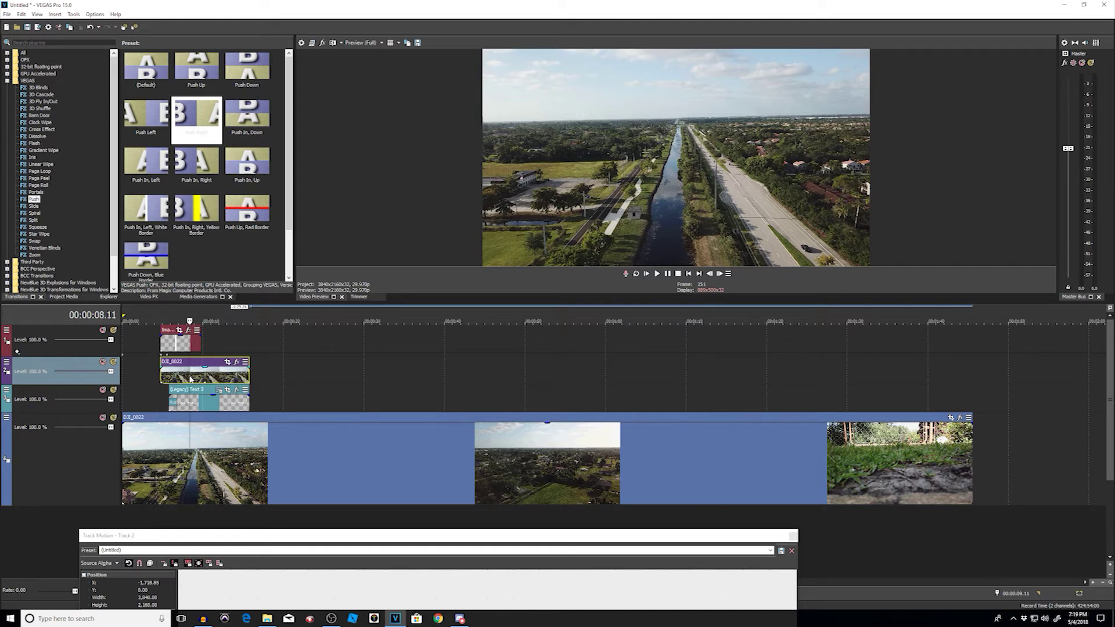
{"action": "left_click_drag", "start_coordinate": [207, 375], "coordinate": [206, 374]}
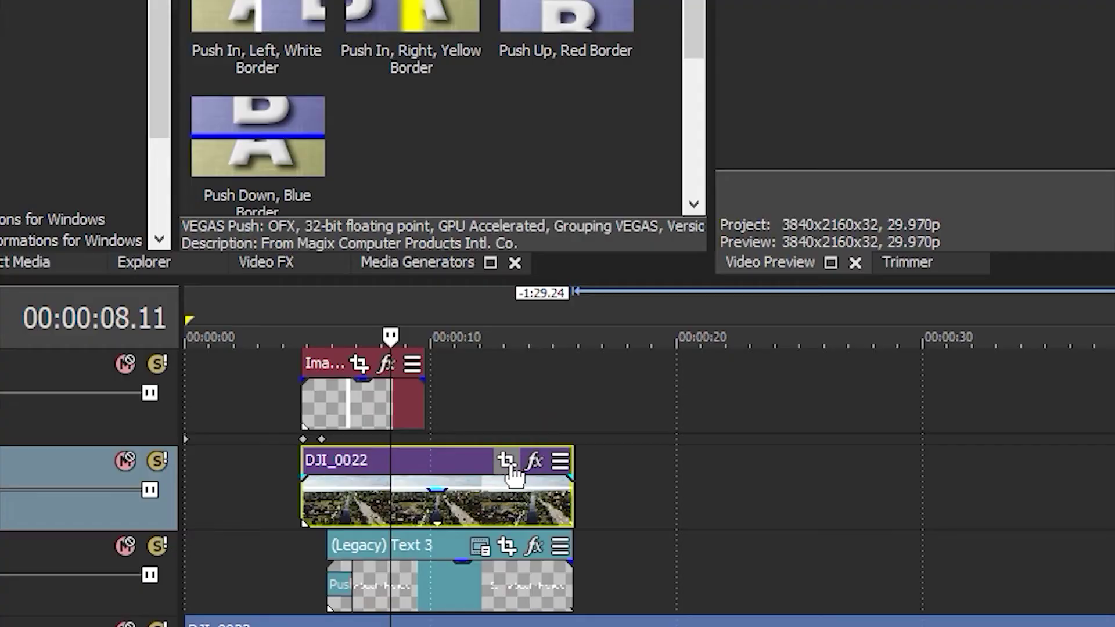
Step: Enable masking in Event Pan/Crop for the DJI_0022 copy and draw a full-height rectangular mask from the frame's left edge to the white bar
{"action": "left_click", "coordinate": [509, 465]}
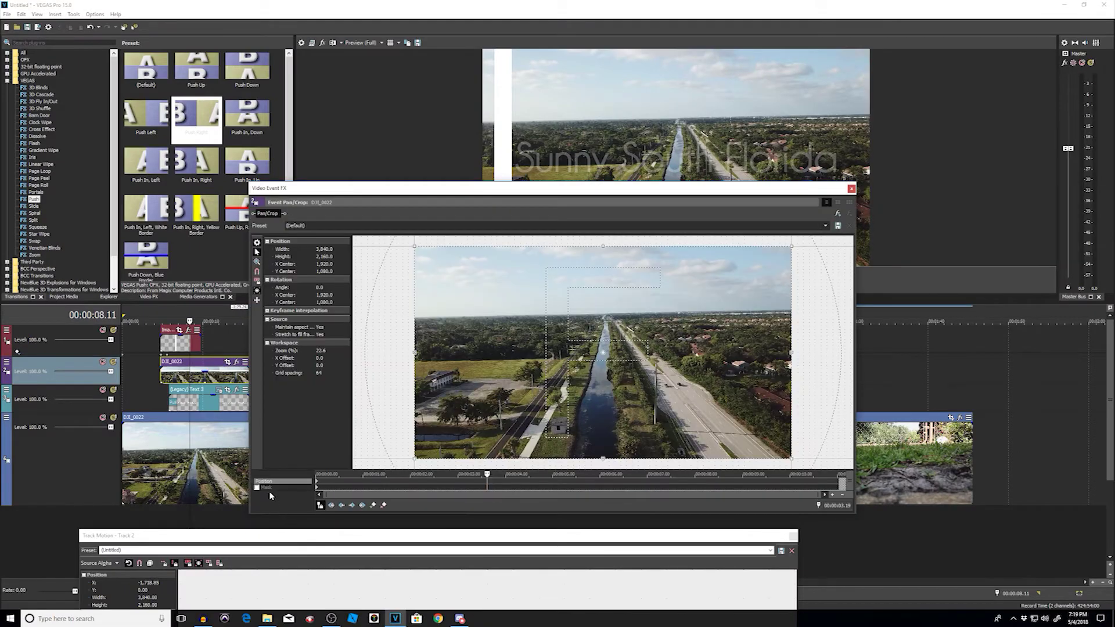
{"action": "left_click", "coordinate": [258, 488]}
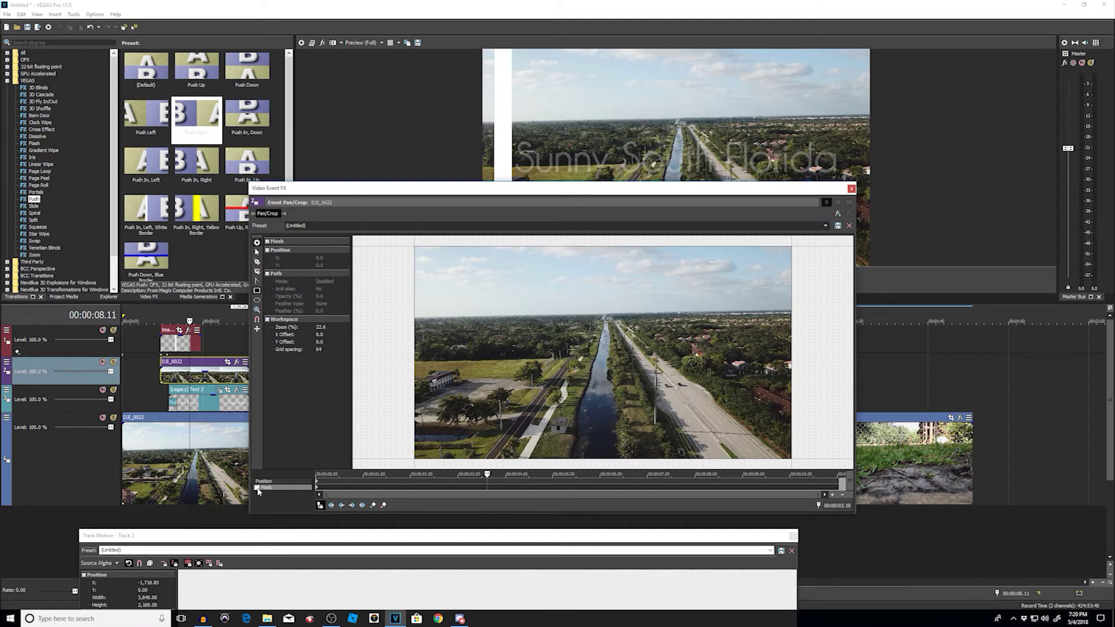
{"action": "left_click_drag", "start_coordinate": [407, 188], "coordinate": [391, 220]}
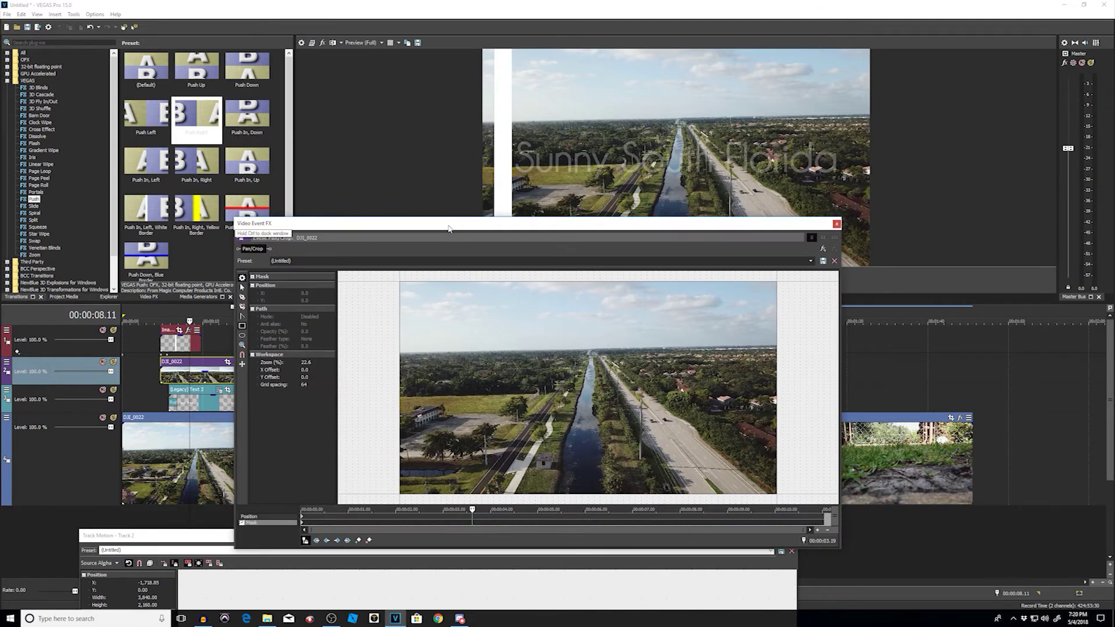
{"action": "left_click_drag", "start_coordinate": [394, 269], "coordinate": [416, 500]}
{"action": "left_click_drag", "start_coordinate": [464, 226], "coordinate": [548, 272]}
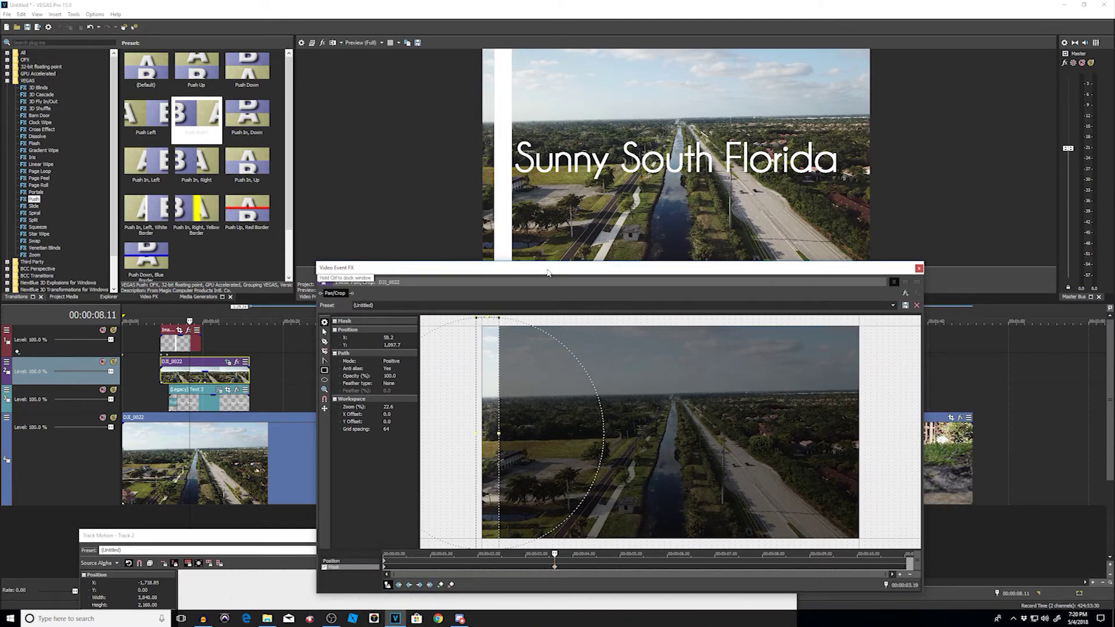
Step: Play back the masked title reveal from just before the bar clip, and close the Video Event FX window
{"action": "left_click", "coordinate": [153, 341]}
{"action": "key", "text": "space"}
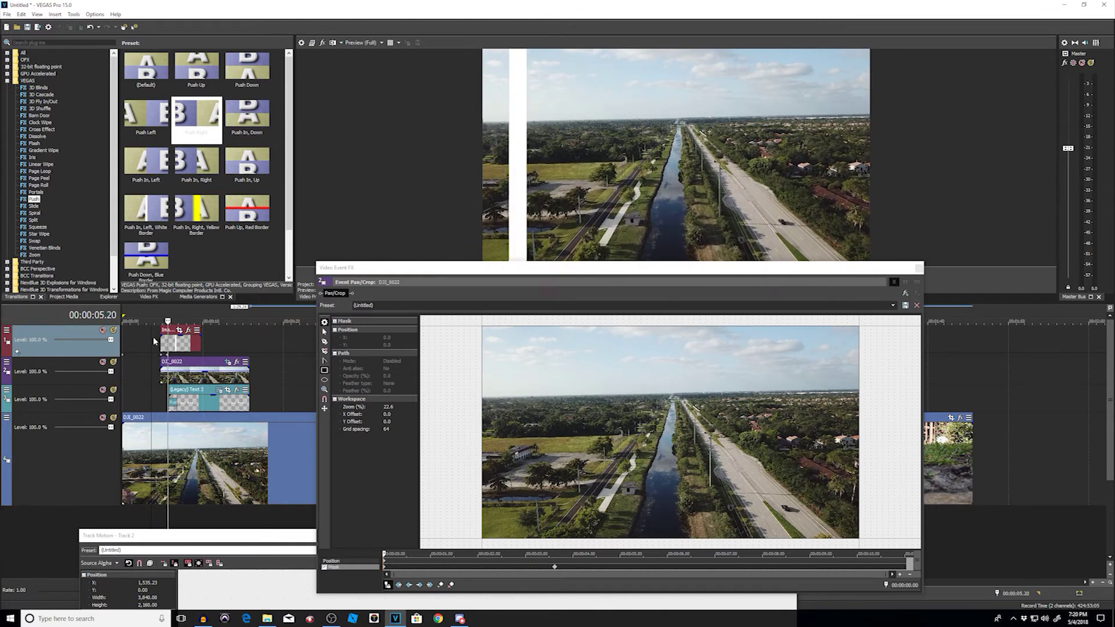
{"action": "key", "text": "space"}
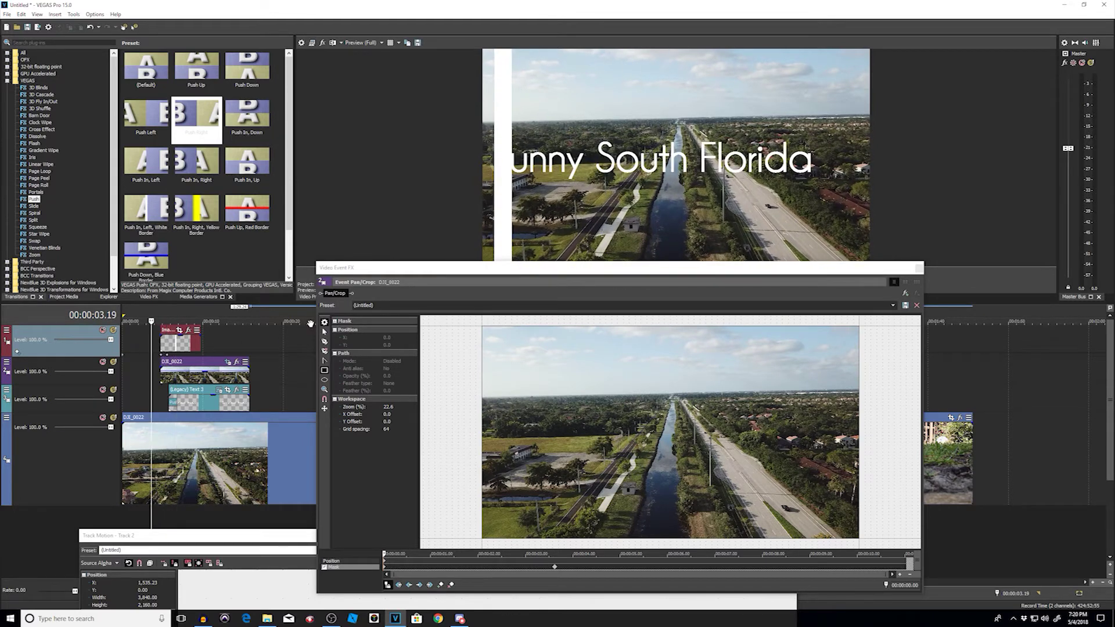
{"action": "left_click", "coordinate": [204, 377]}
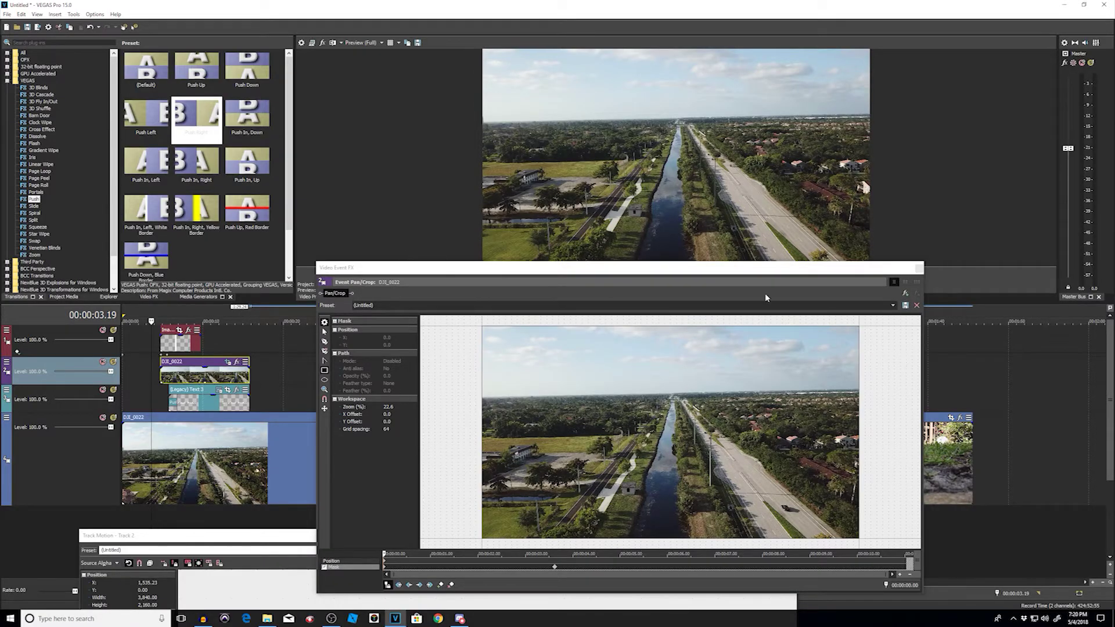
{"action": "left_click", "coordinate": [918, 268]}
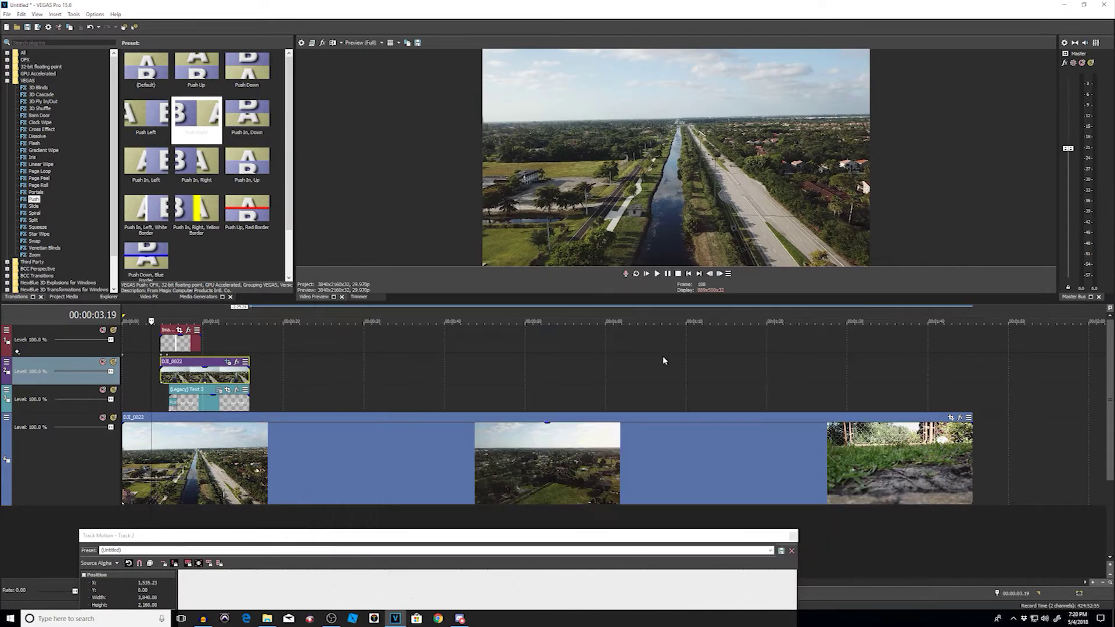
Step: Replay the bar sweep and masked title reveal in the unobstructed preview, from just before the clips
{"action": "left_click", "coordinate": [144, 338]}
{"action": "key", "text": "space"}
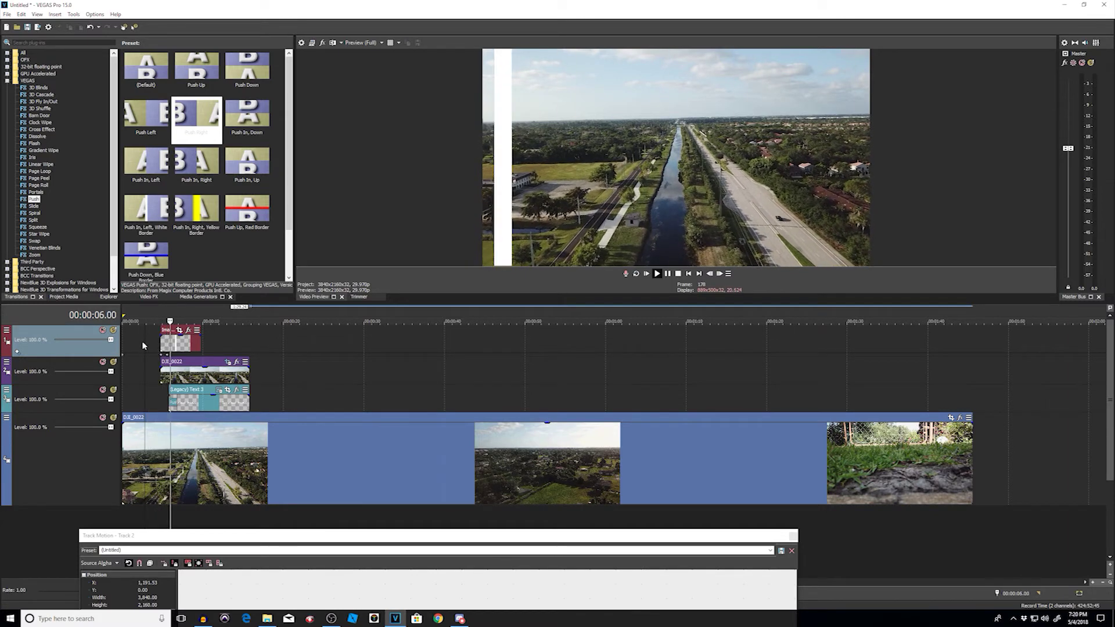
{"action": "key", "text": "space"}
{"action": "left_click", "coordinate": [158, 336]}
{"action": "key", "text": "space"}
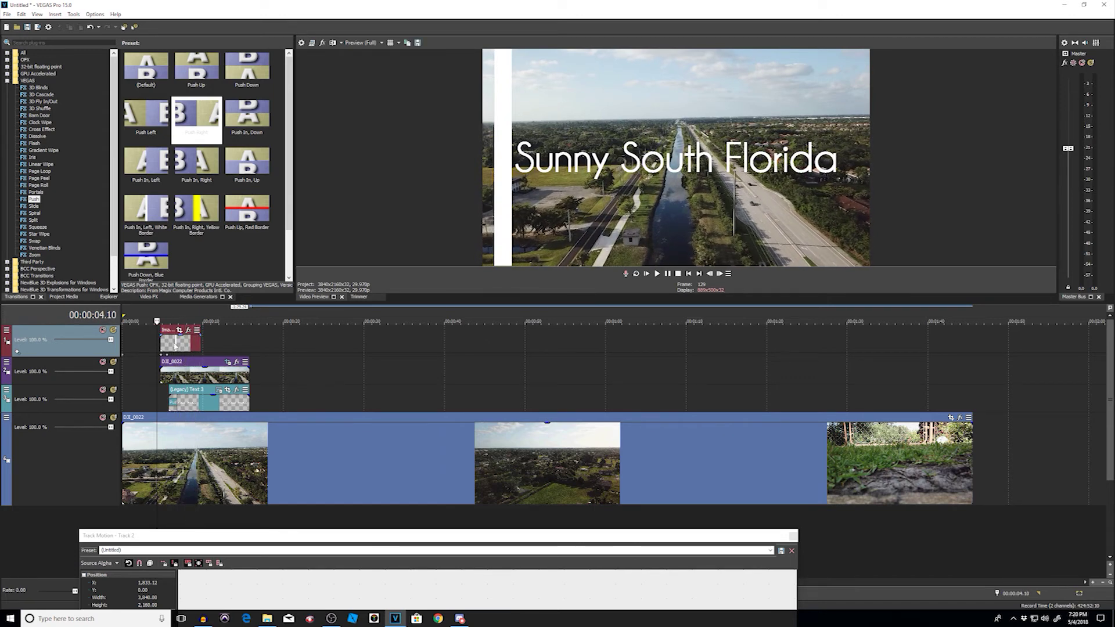
{"action": "key", "text": "space"}
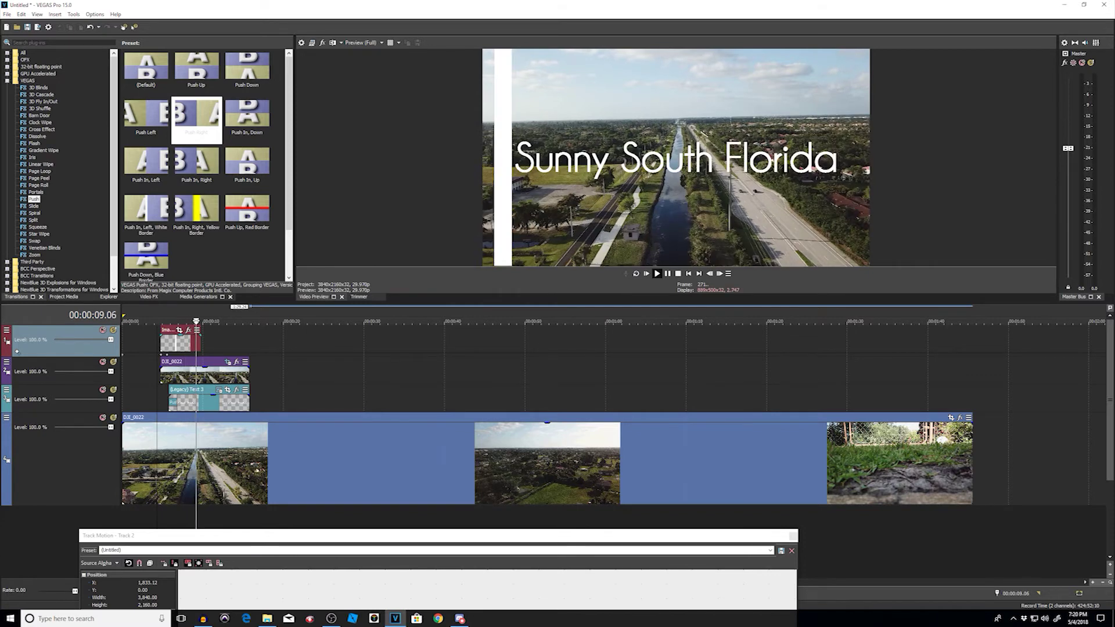
Step: In Track Motion for the bar's track, review the position keyframes and set the one at 00:00:05.17 to Hold
{"action": "scroll", "coordinate": [436, 345], "scroll_direction": "up", "scroll_amount": 5}
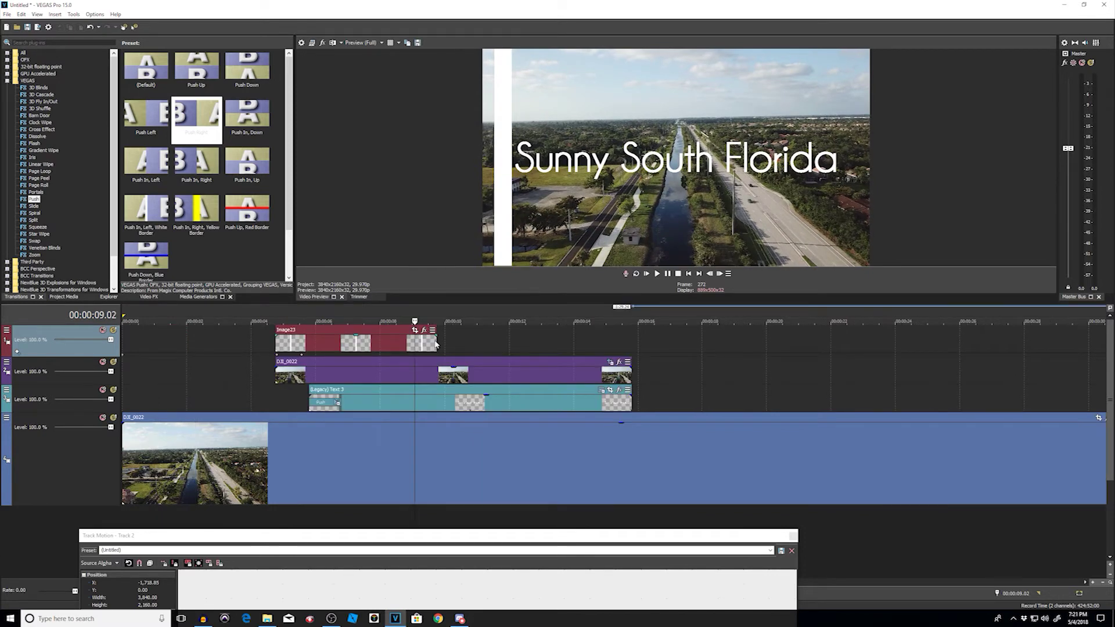
{"action": "left_click", "coordinate": [7, 331]}
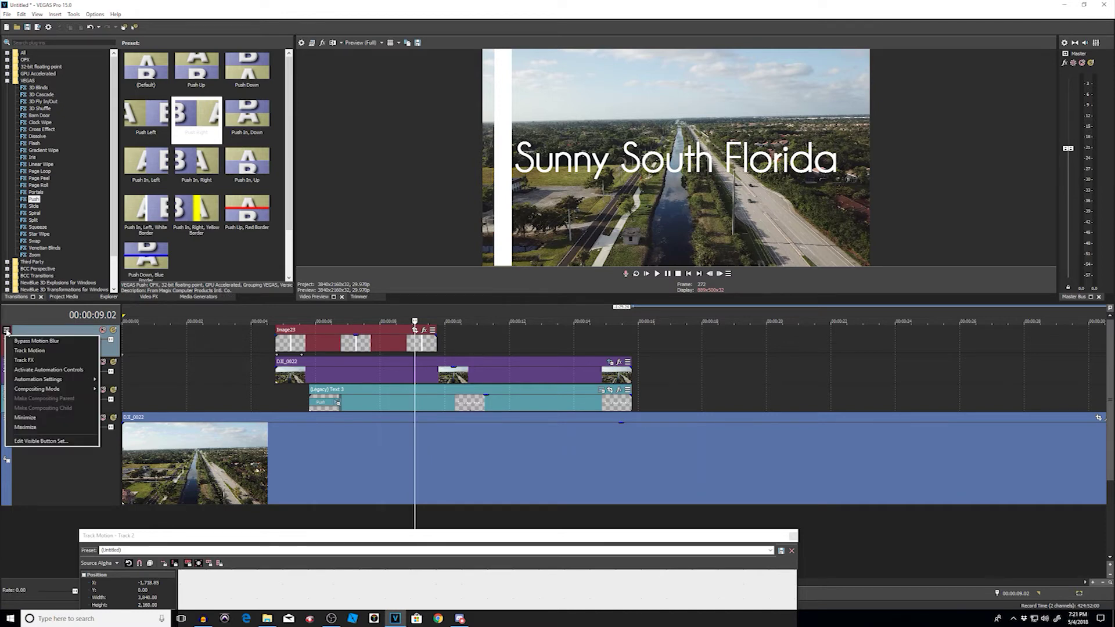
{"action": "left_click", "coordinate": [33, 350]}
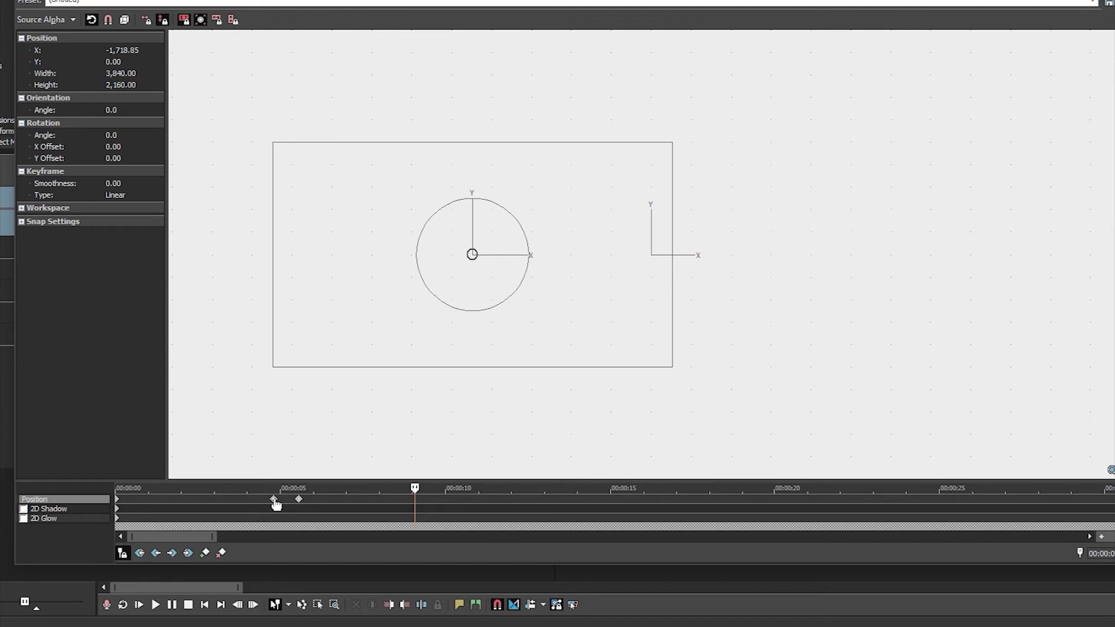
{"action": "left_click", "coordinate": [275, 501]}
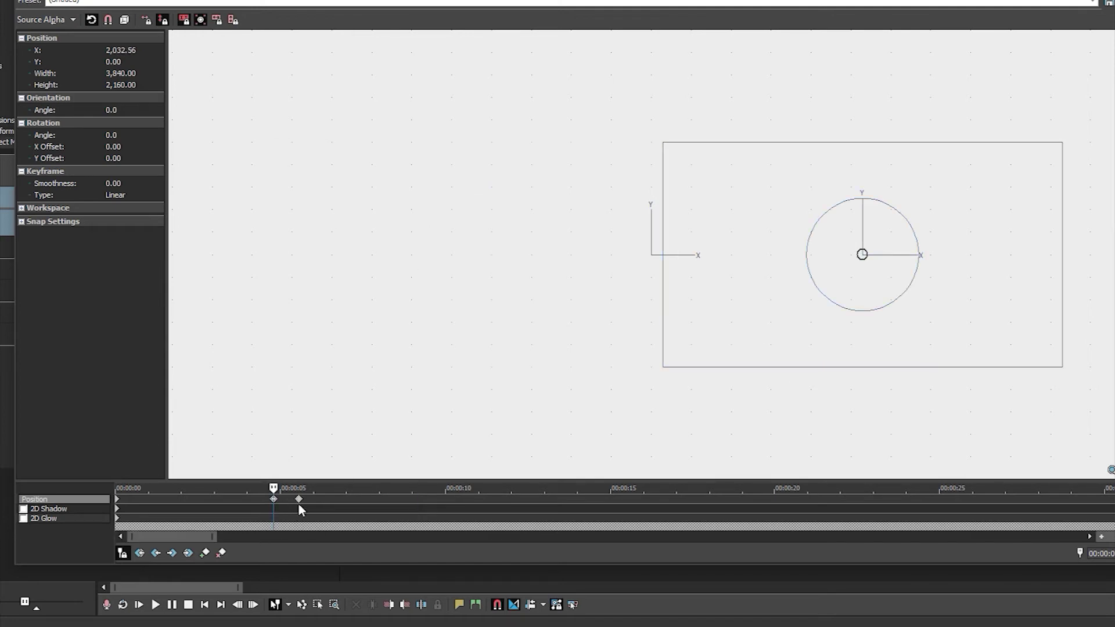
{"action": "left_click", "coordinate": [299, 499]}
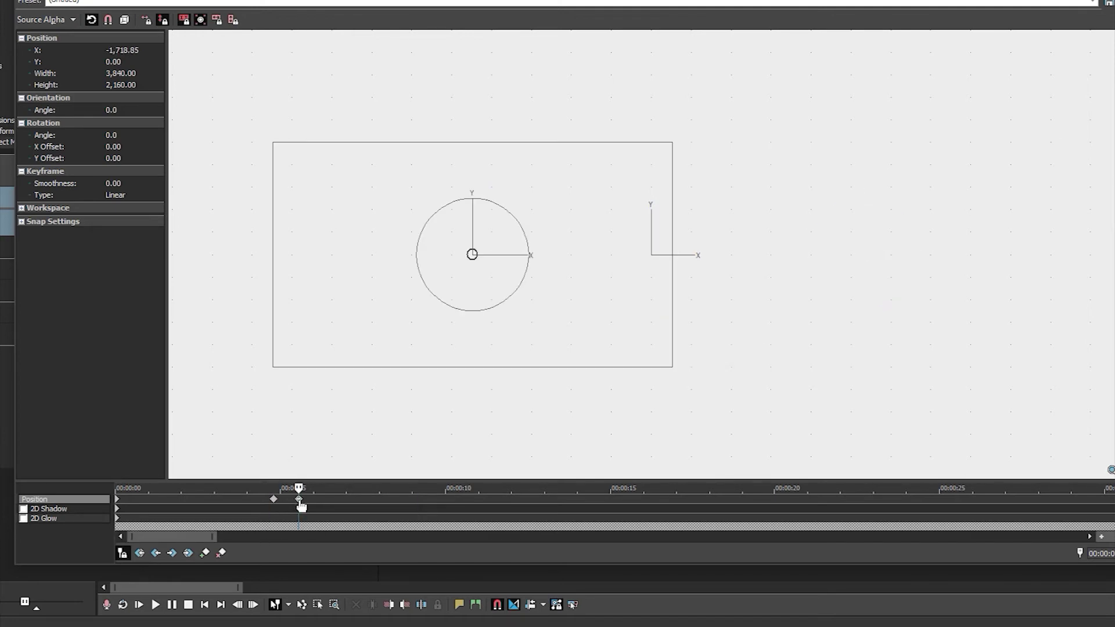
{"action": "right_click", "coordinate": [299, 500]}
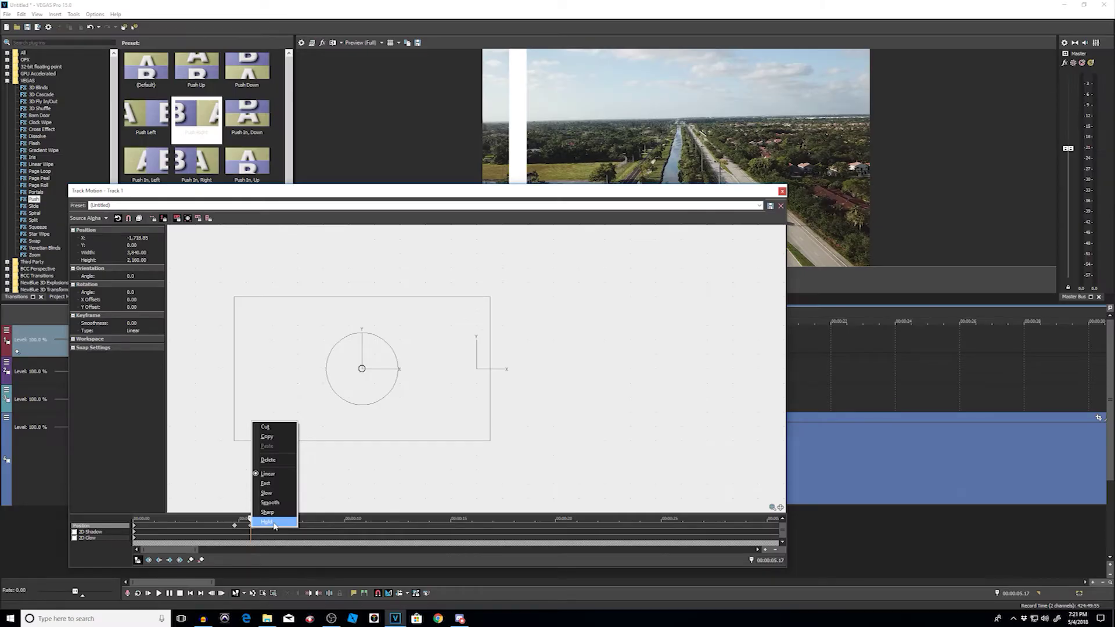
{"action": "left_click", "coordinate": [269, 522]}
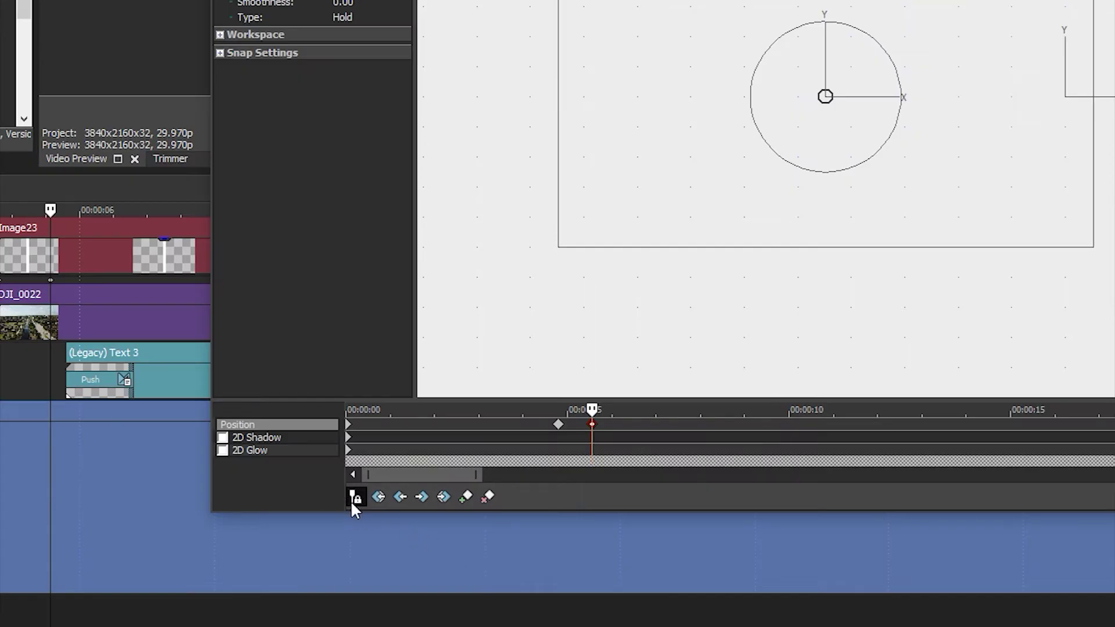
Step: Narrow the Track Motion window and move it clear of the bar and title clips on the timeline
{"action": "left_click", "coordinate": [355, 497]}
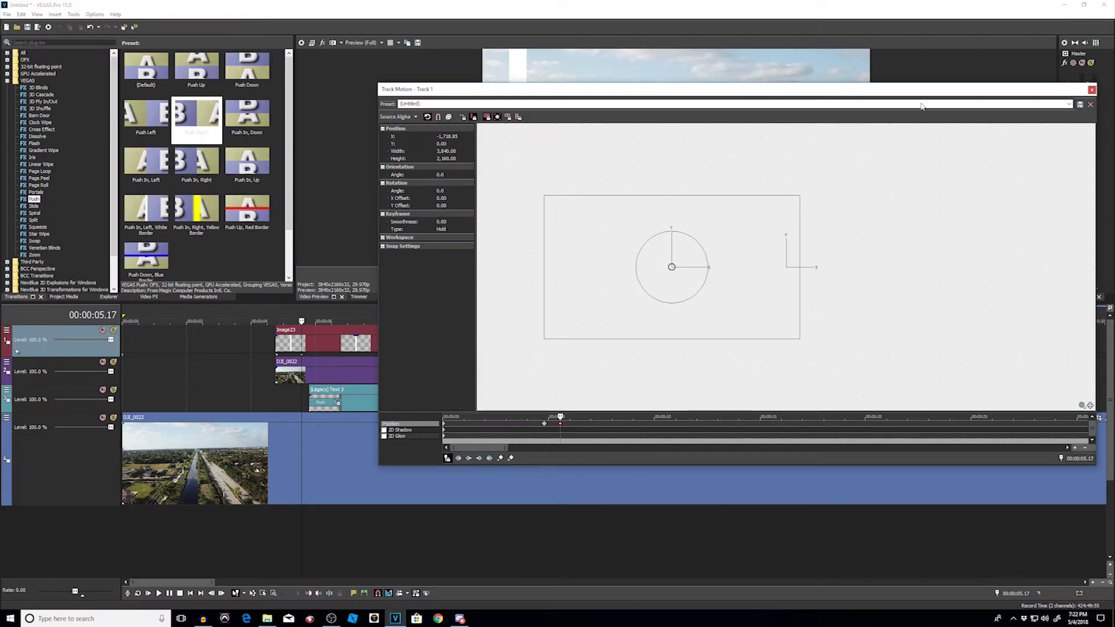
{"action": "left_click_drag", "start_coordinate": [888, 87], "coordinate": [827, 87]}
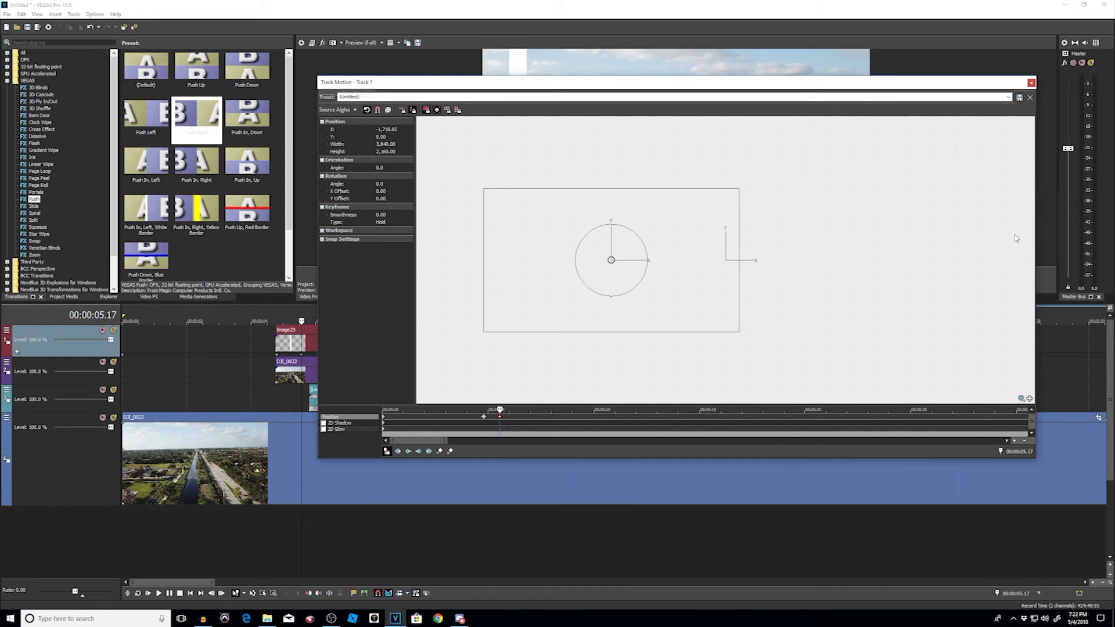
{"action": "left_click_drag", "start_coordinate": [1038, 239], "coordinate": [697, 267]}
{"action": "left_click_drag", "start_coordinate": [534, 81], "coordinate": [910, 114]}
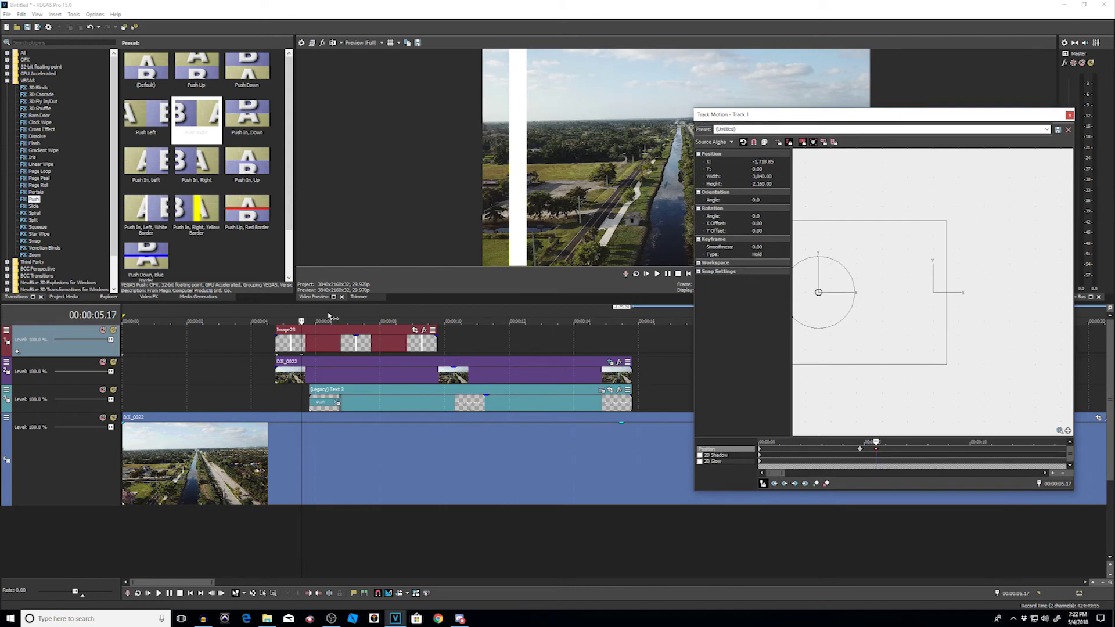
Step: In the bar's Track Motion, create a position keyframe at 00:00:09.03 and set it to Linear
{"action": "left_click", "coordinate": [657, 274]}
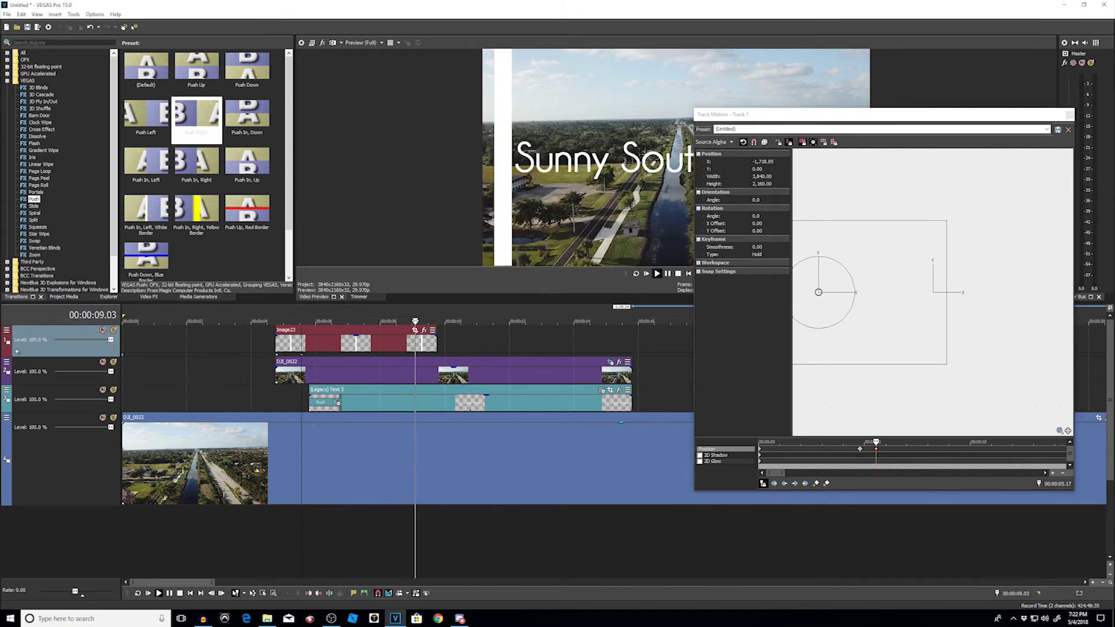
{"action": "key", "text": "space"}
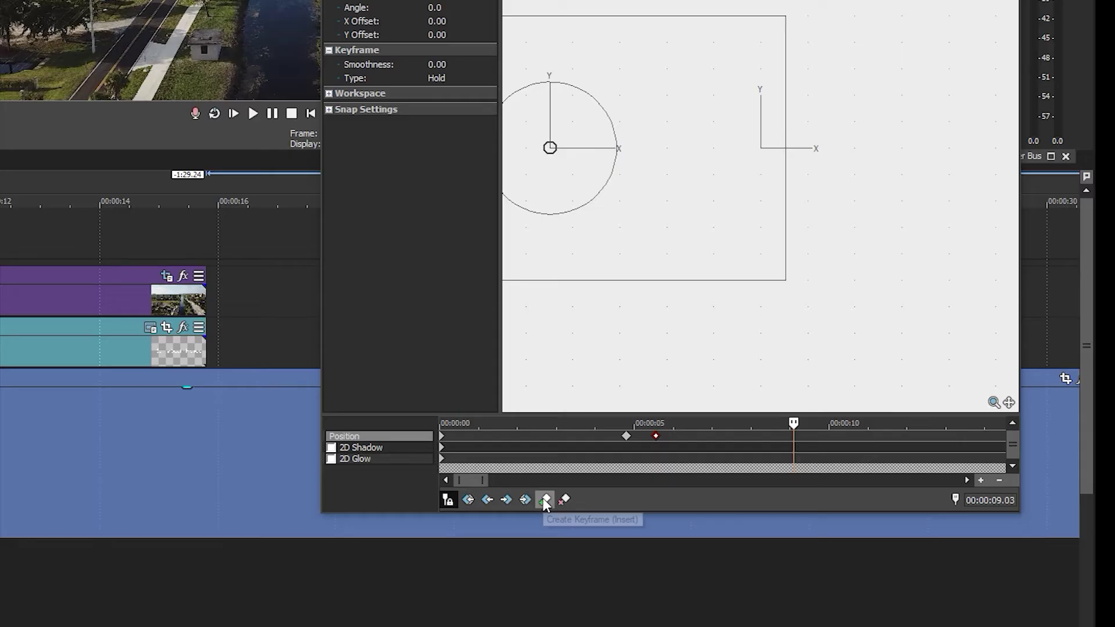
{"action": "left_click", "coordinate": [815, 483]}
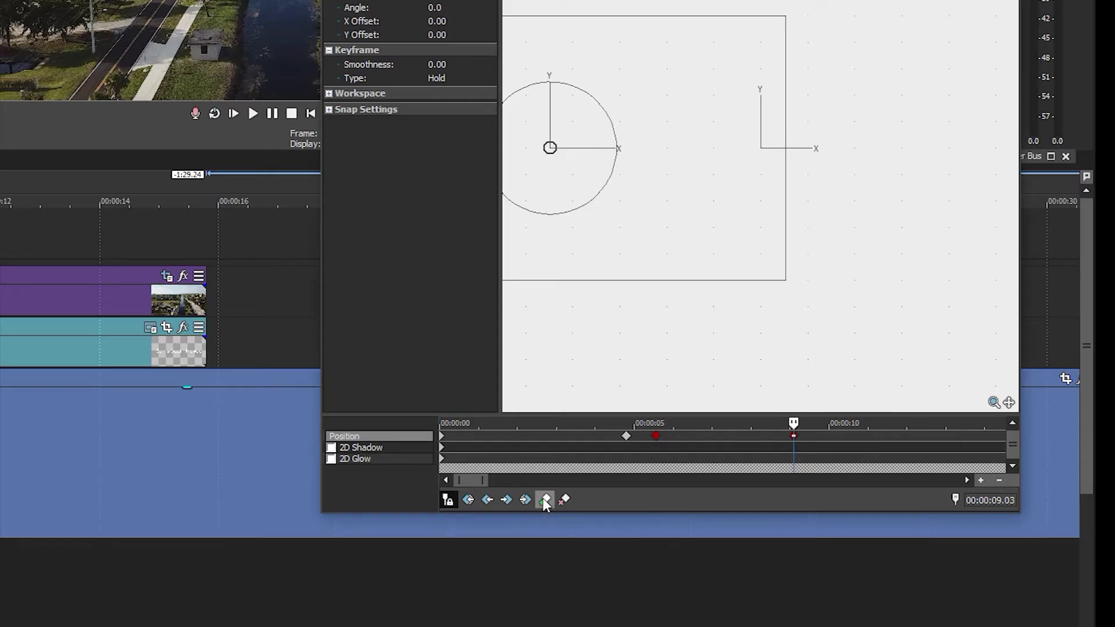
{"action": "right_click", "coordinate": [795, 437]}
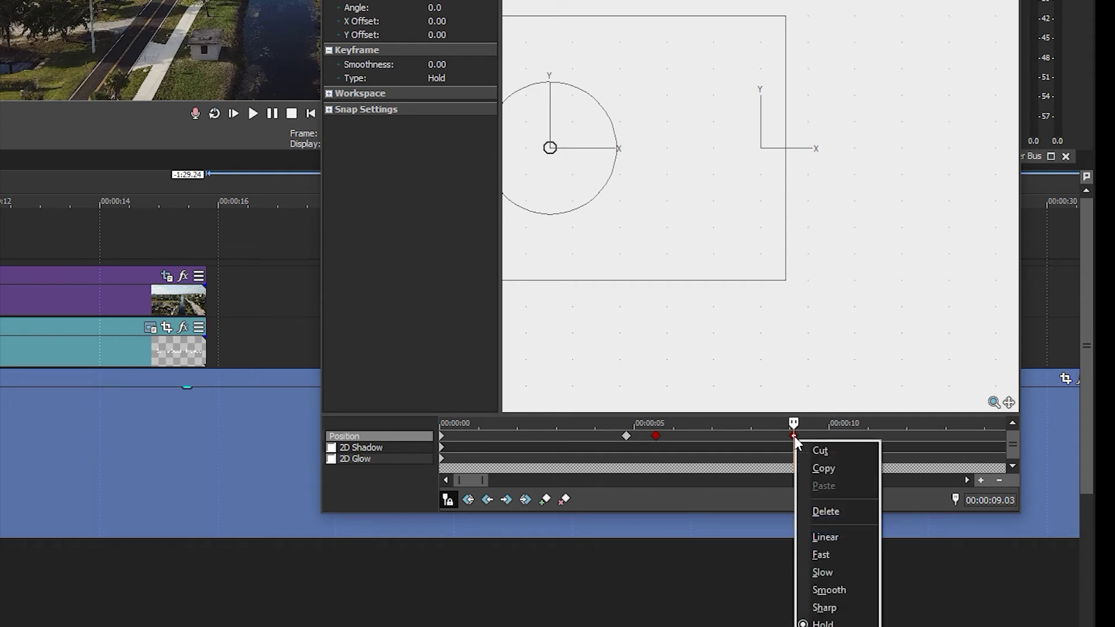
{"action": "left_click", "coordinate": [816, 536]}
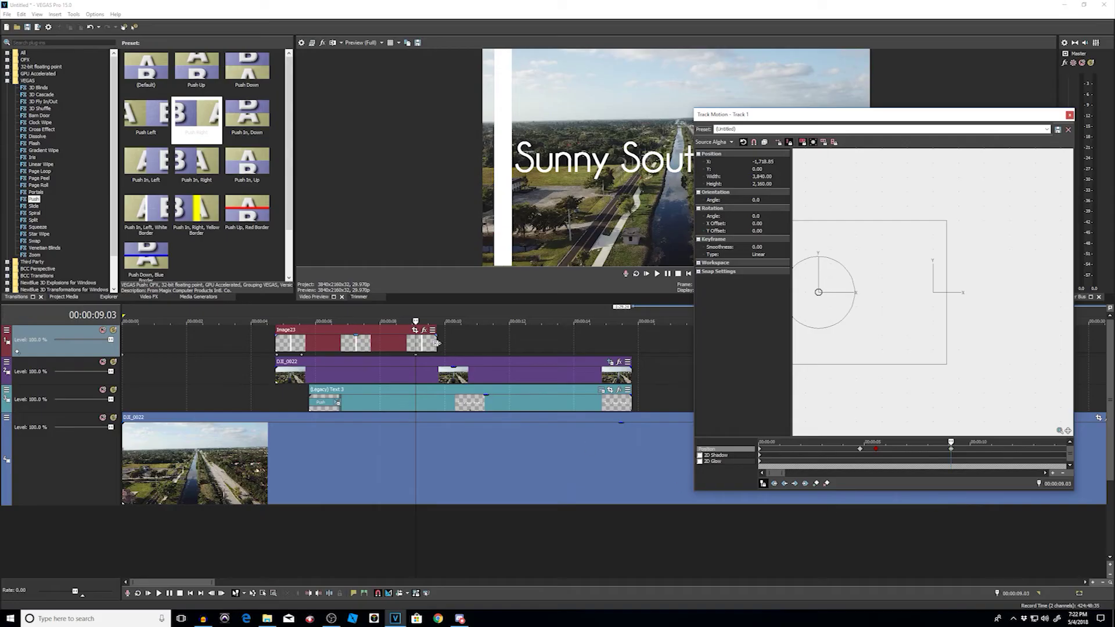
Step: At 00:00:09.18, move the bar's track out past the frame's right edge, to an X position of about 2,235
{"action": "key", "text": "space"}
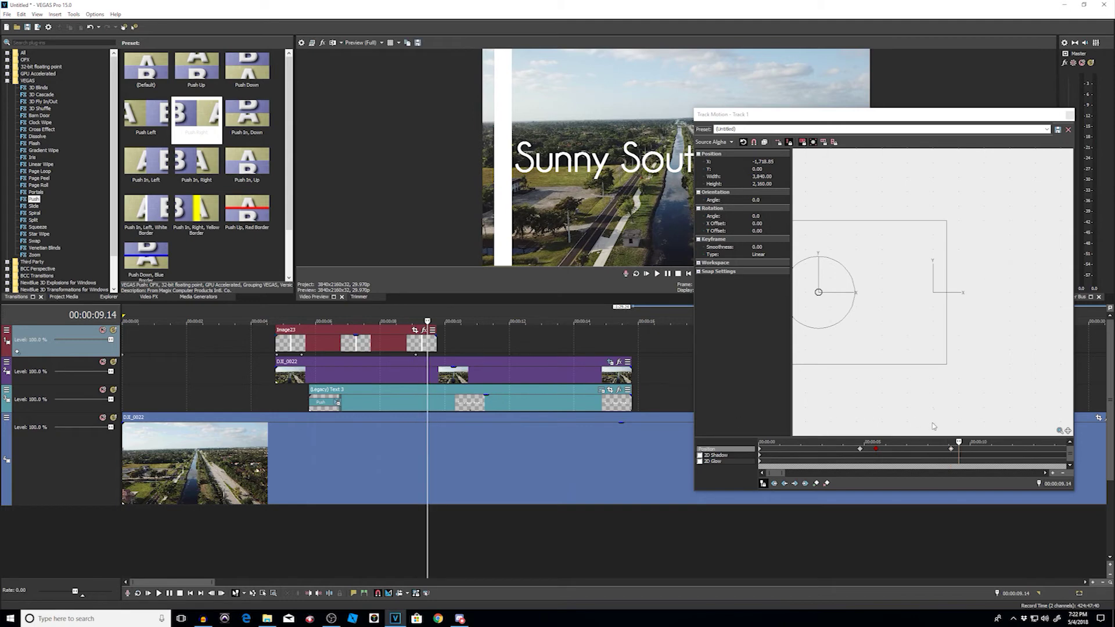
{"action": "left_click", "coordinate": [885, 228]}
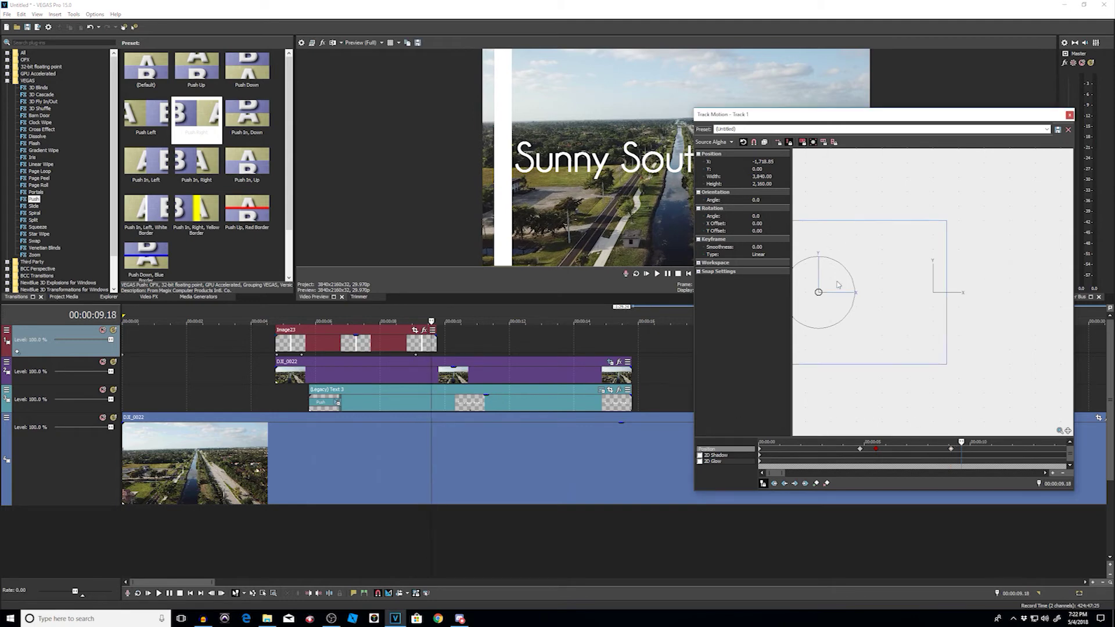
{"action": "left_click_drag", "start_coordinate": [832, 333], "coordinate": [1092, 346]}
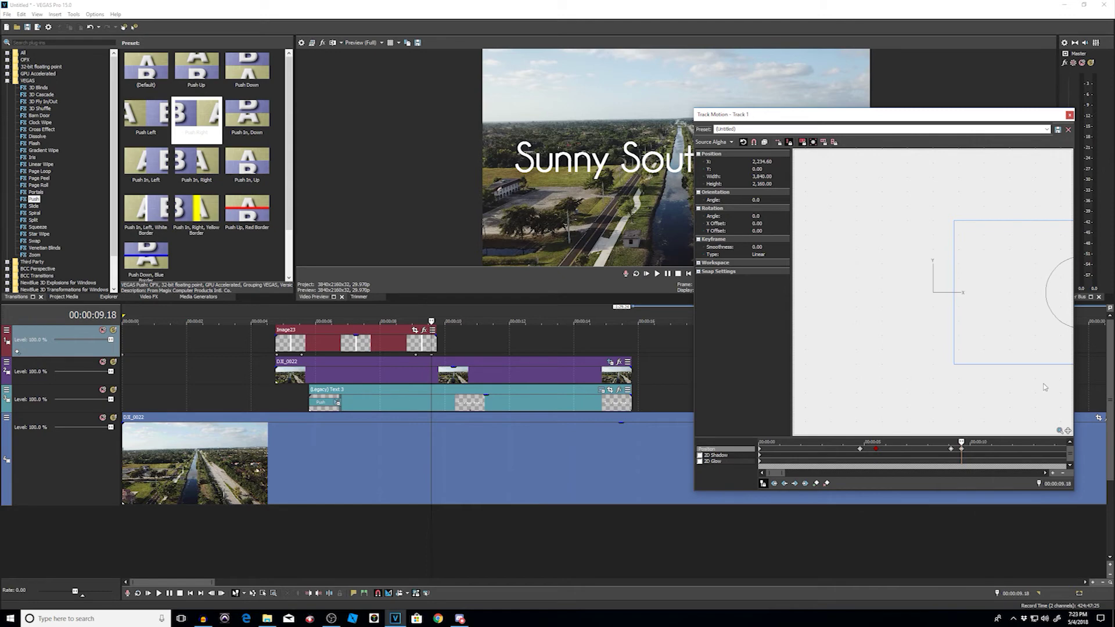
Step: Close the Track Motion window and play back the bar's sweep and exit from just before the clips
{"action": "left_click_drag", "start_coordinate": [1007, 115], "coordinate": [469, 221]}
{"action": "left_click", "coordinate": [523, 222]}
{"action": "left_click", "coordinate": [269, 342]}
{"action": "key", "text": "space"}
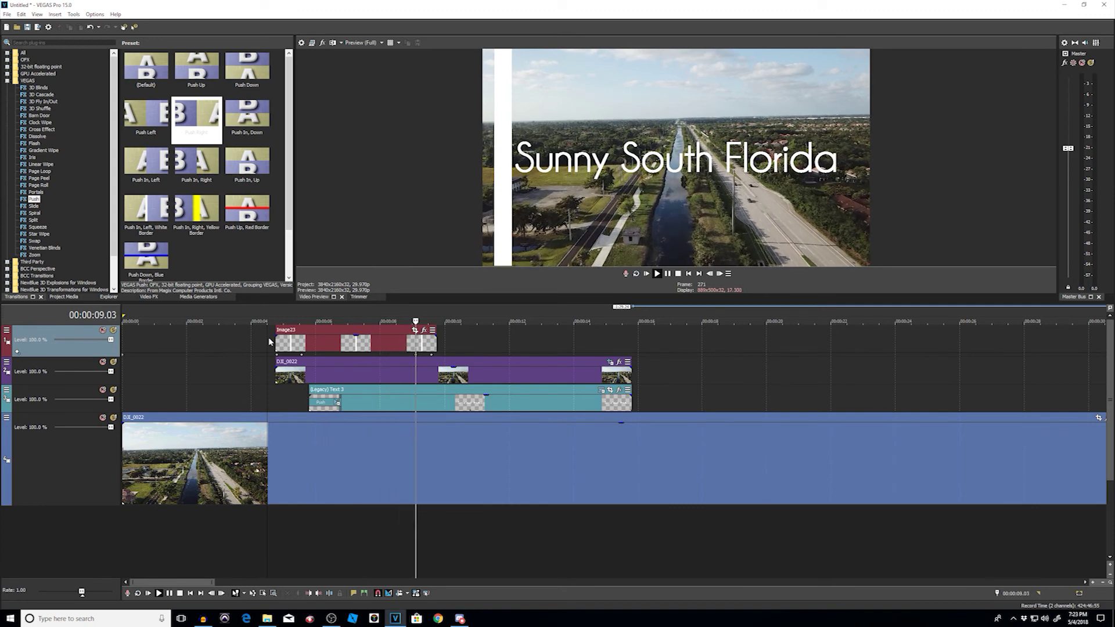
{"action": "key", "text": "space"}
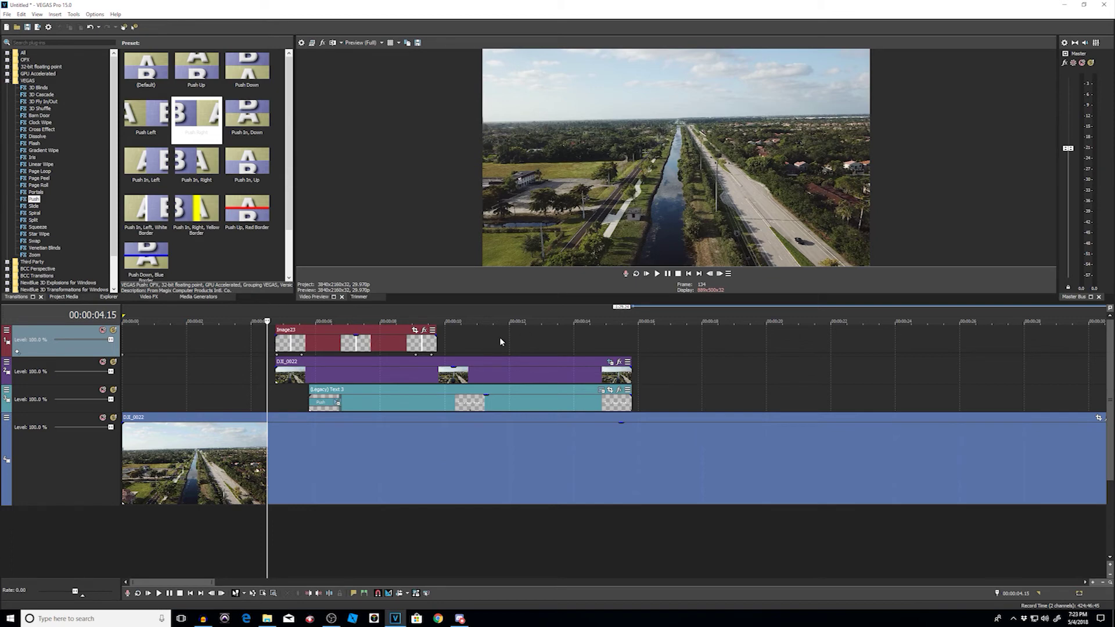
Step: Find where the bar starts its exit and create a mask keyframe there, at 00:00:04.11 in the masked DJI_0022 copy's Pan/Crop
{"action": "left_click", "coordinate": [405, 374]}
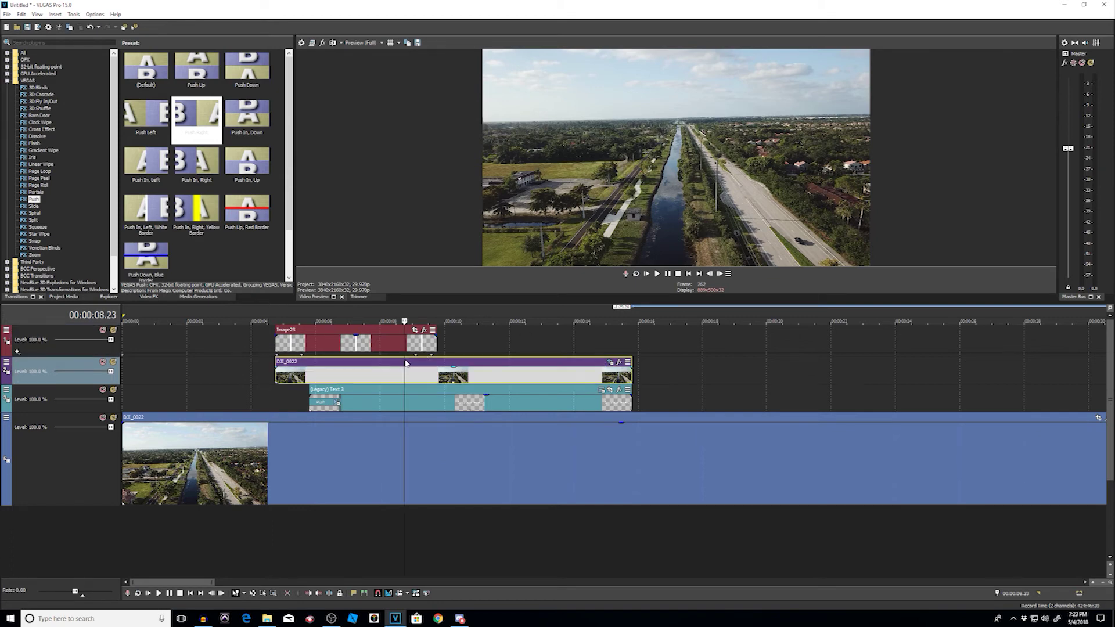
{"action": "key", "text": "space"}
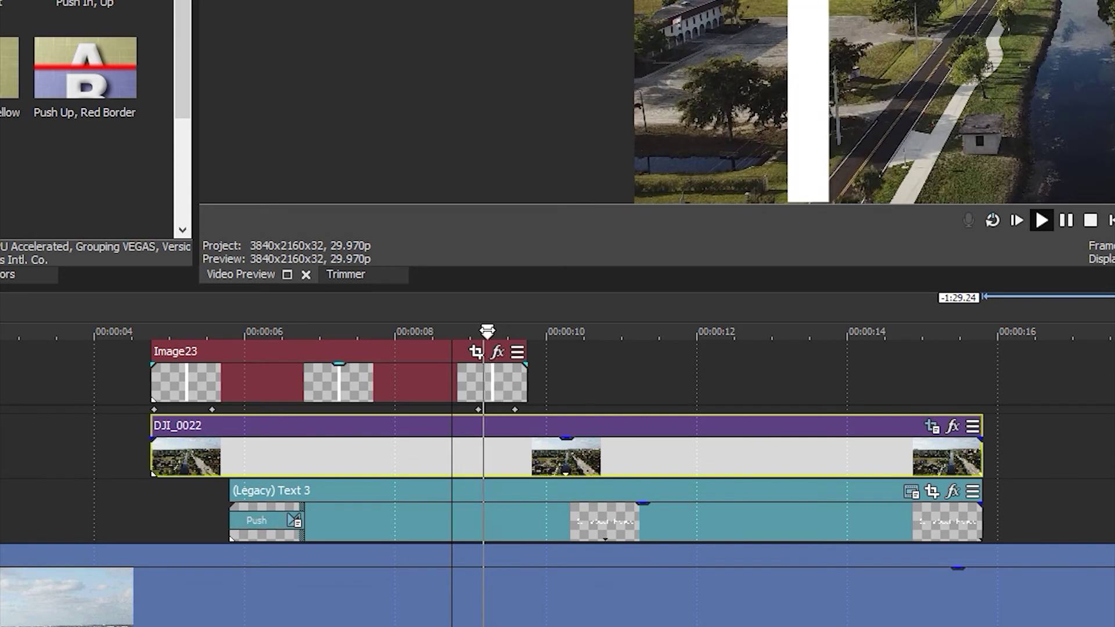
{"action": "key", "text": "space"}
{"action": "left_click", "coordinate": [465, 331]}
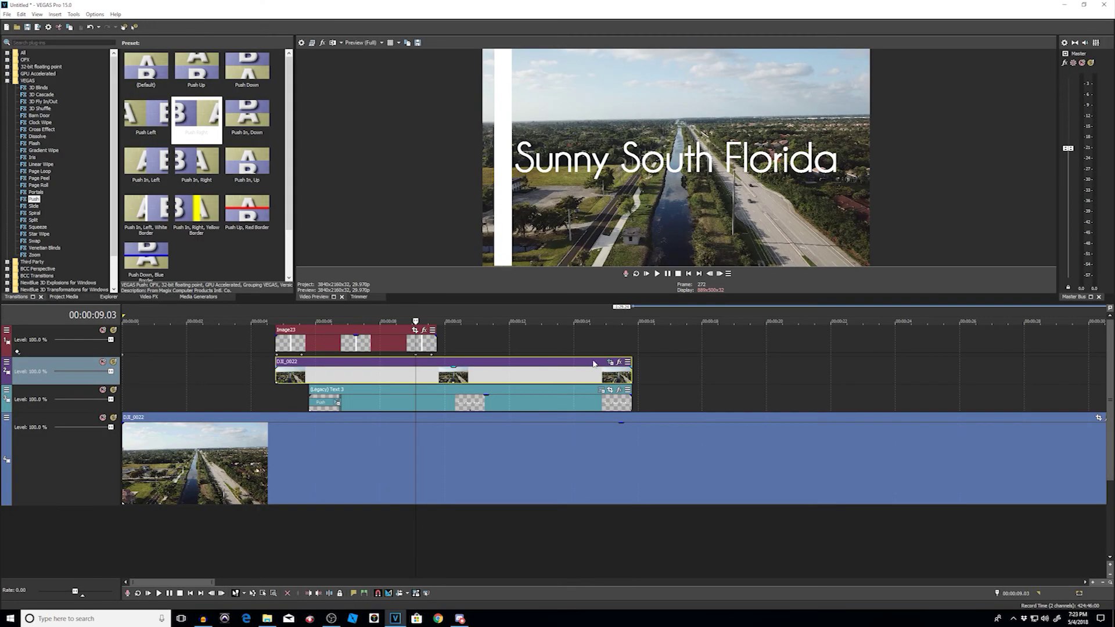
{"action": "left_click", "coordinate": [611, 363]}
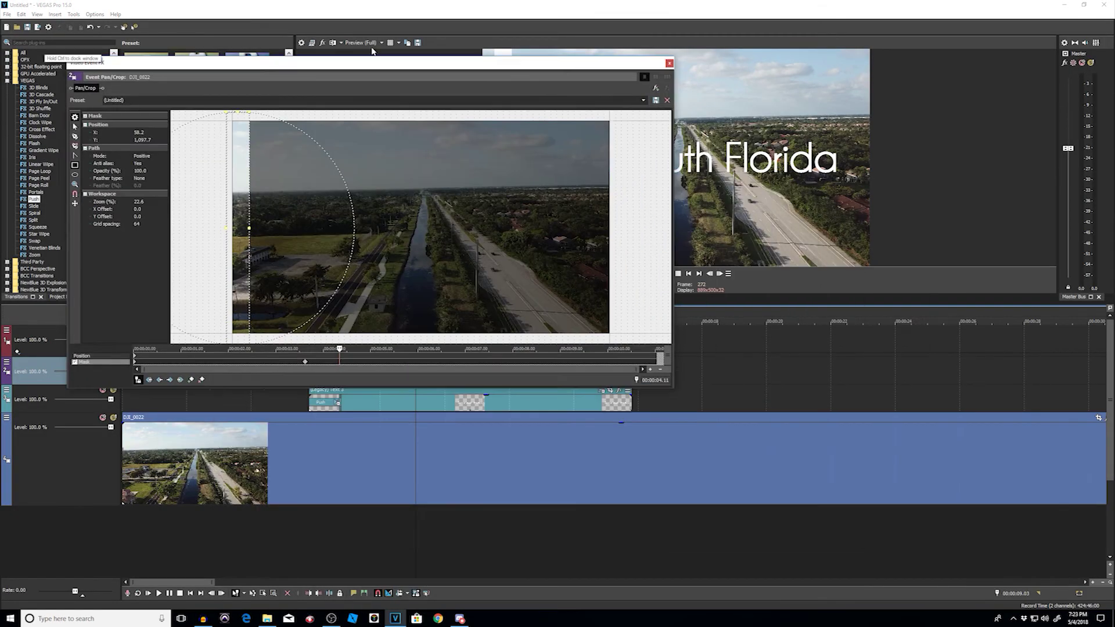
{"action": "left_click_drag", "start_coordinate": [373, 51], "coordinate": [333, 24]}
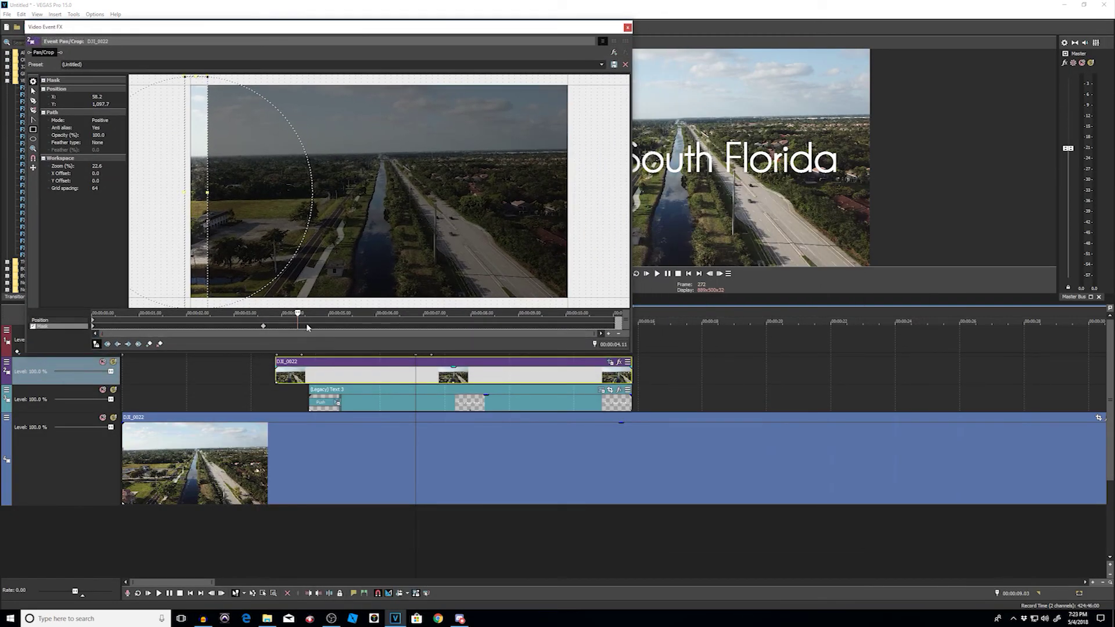
{"action": "left_click", "coordinate": [96, 344]}
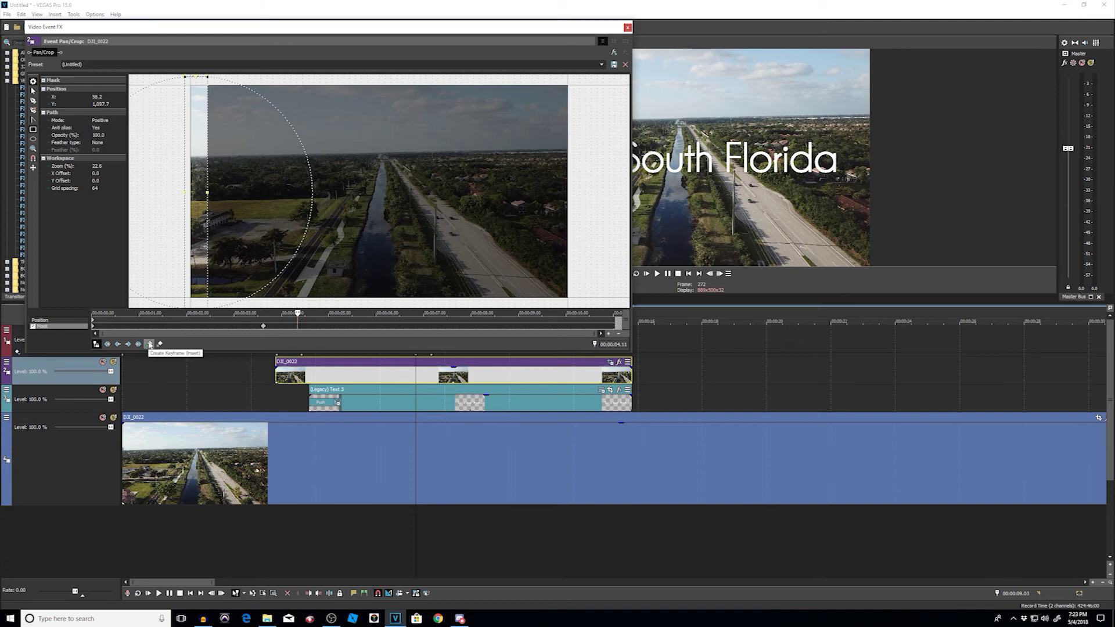
{"action": "left_click", "coordinate": [150, 344]}
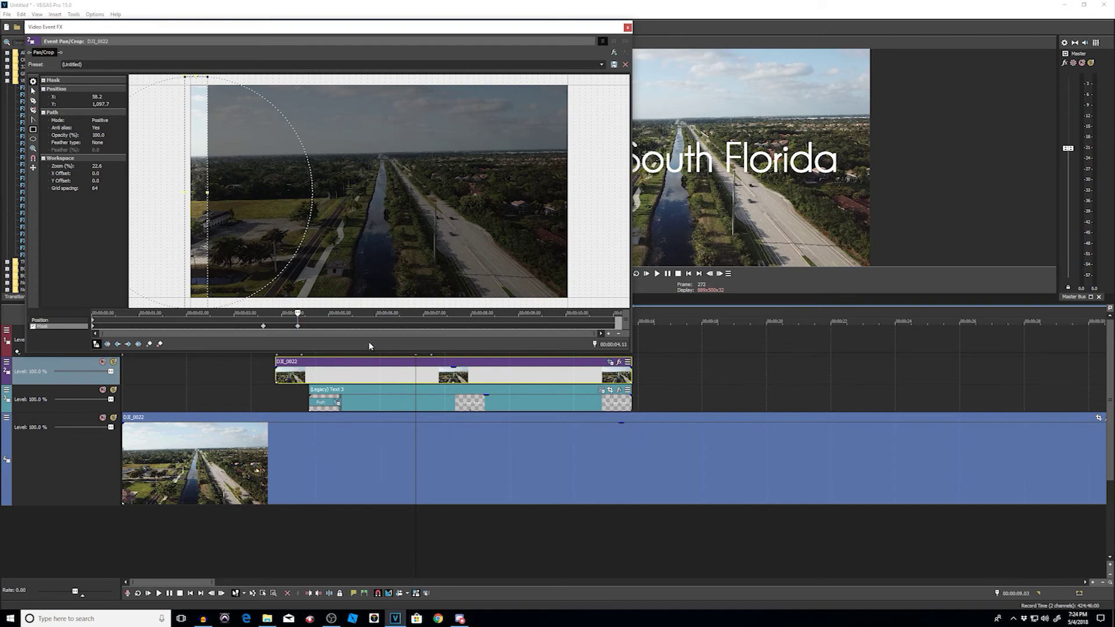
Step: Create a mask keyframe at 00:00:04.25, where the bar leaves the frame, and widen the mask rectangle to cover the whole footage
{"action": "left_click_drag", "start_coordinate": [442, 31], "coordinate": [441, 361]}
{"action": "left_click", "coordinate": [432, 360]}
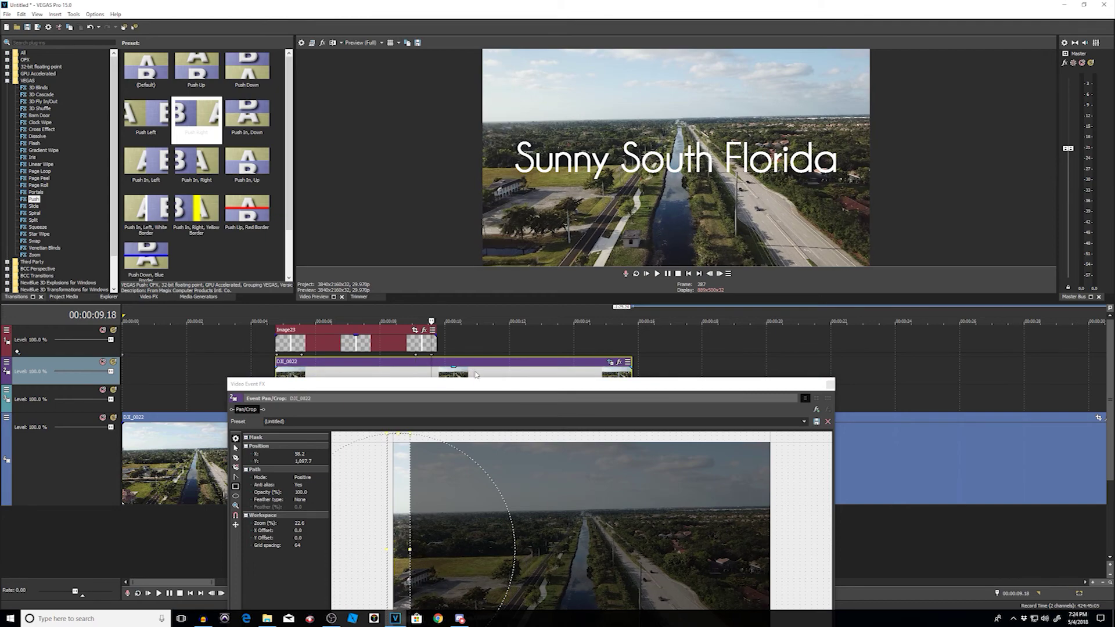
{"action": "left_click_drag", "start_coordinate": [475, 383], "coordinate": [436, 26]}
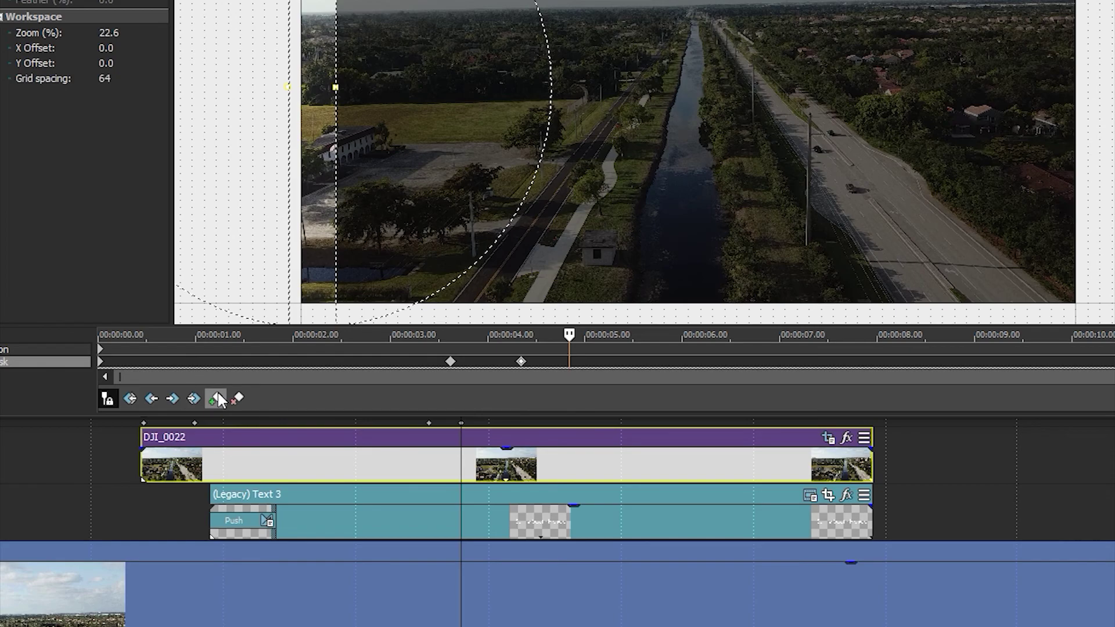
{"action": "left_click", "coordinate": [217, 405]}
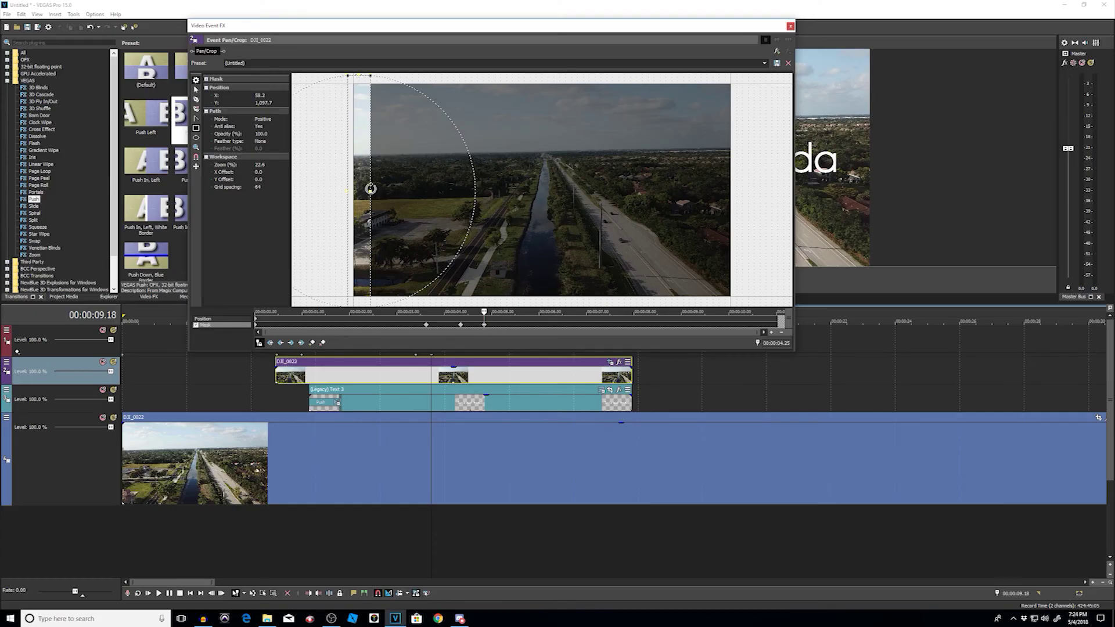
{"action": "left_click_drag", "start_coordinate": [372, 195], "coordinate": [742, 204]}
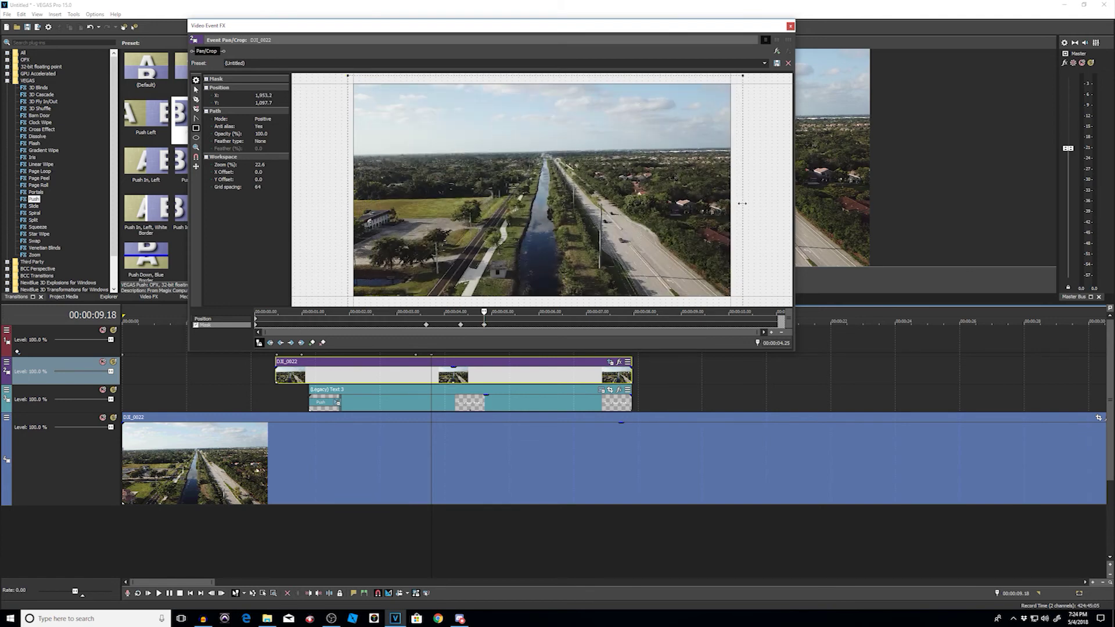
Step: Set the mask keyframe just before the one at 00:00:04.11 to Hold and close the Pan/Crop window
{"action": "left_click", "coordinate": [426, 325]}
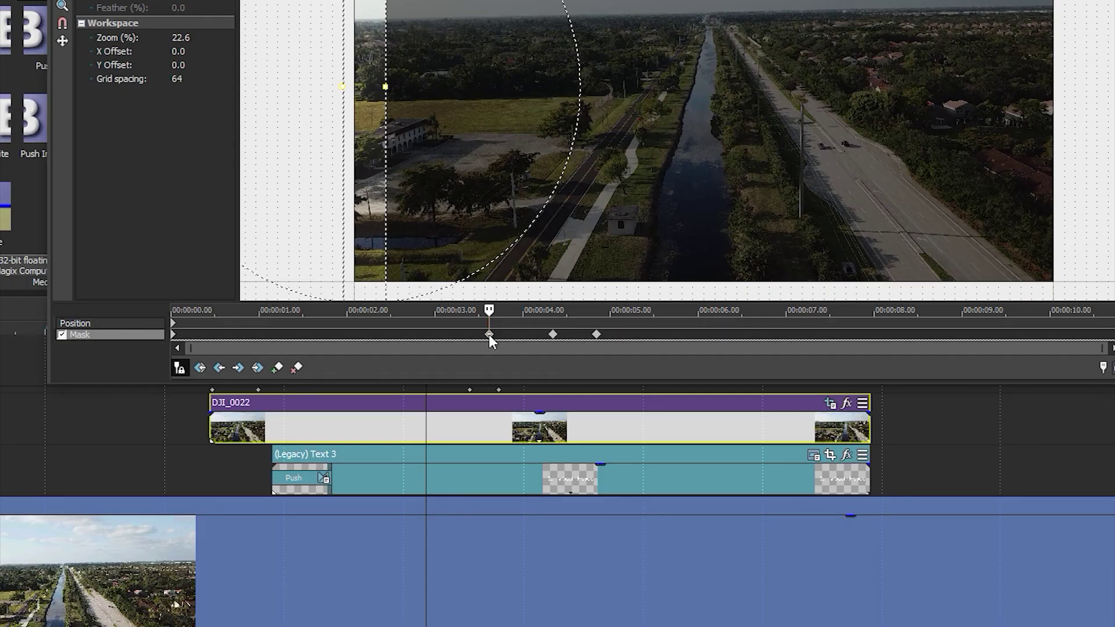
{"action": "right_click", "coordinate": [489, 334]}
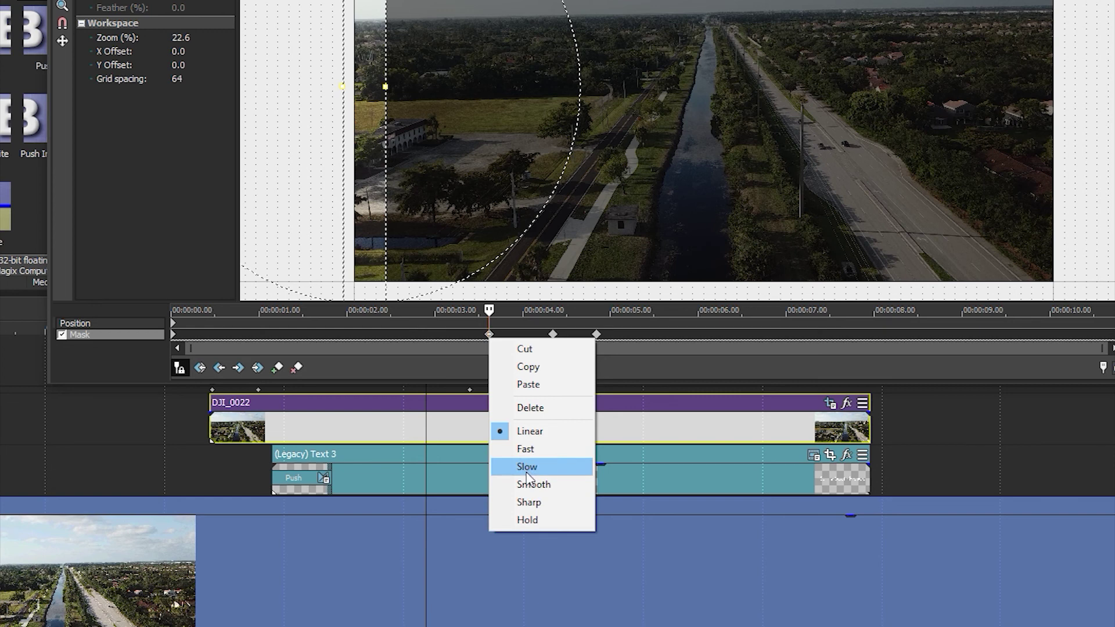
{"action": "left_click", "coordinate": [527, 519]}
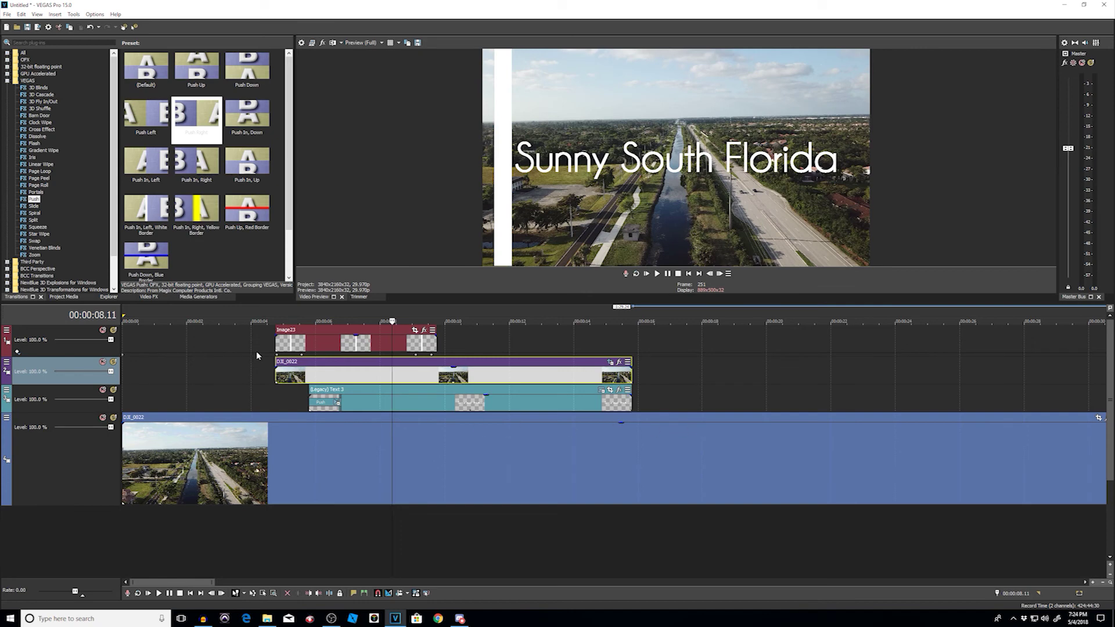
Step: Play back the complete bar sweep and title reveal from 00:00:03.22, before the bar clip
{"action": "left_click", "coordinate": [242, 328]}
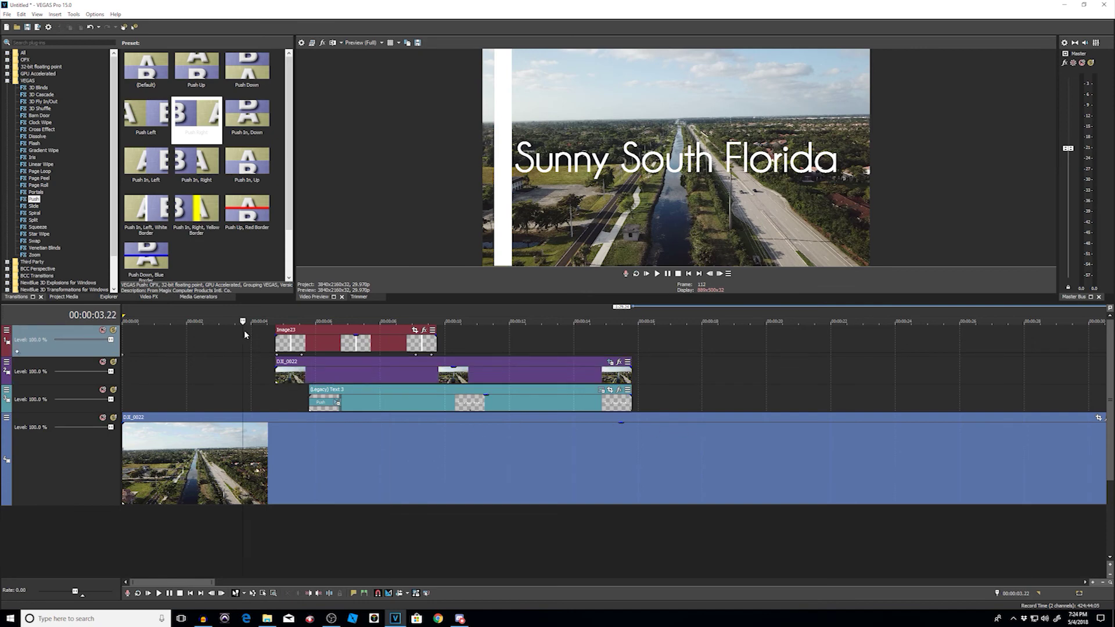
{"action": "key", "text": "space"}
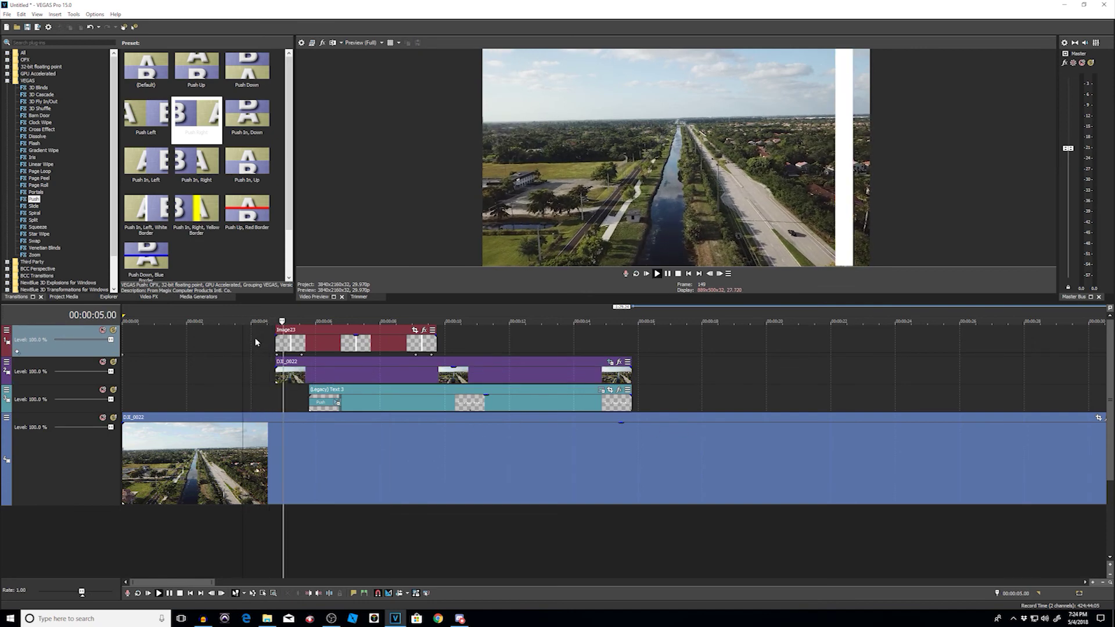